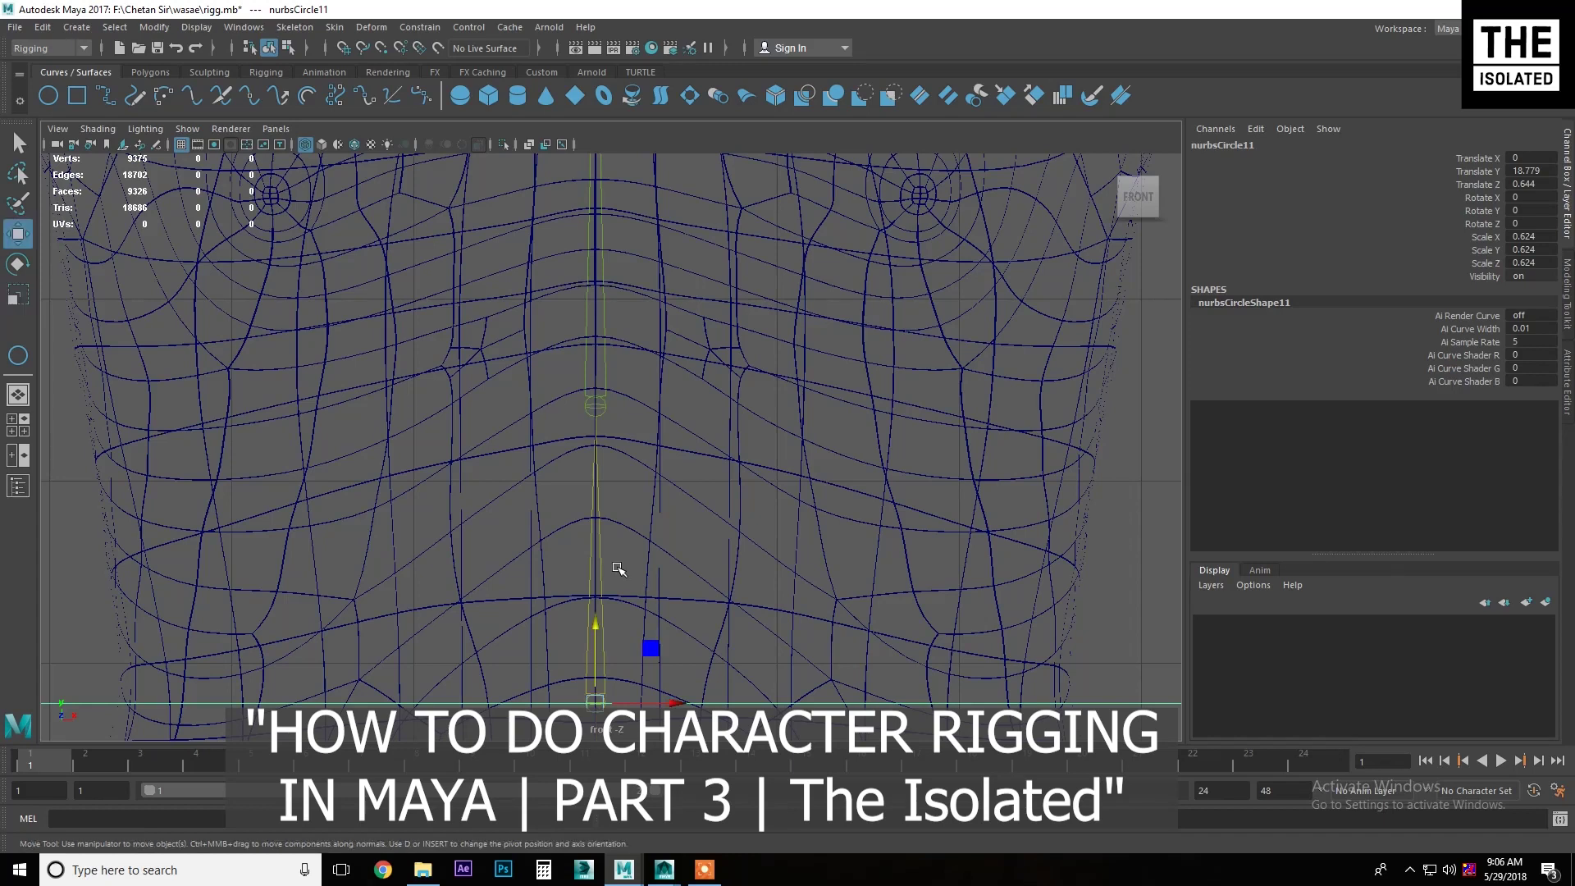
- Snap nurbsCircle11 onto the chest joint at about Translate Y 20.41, then frame the neck
{"action": "left_click_drag", "start_coordinate": [594, 628], "coordinate": [596, 620]}
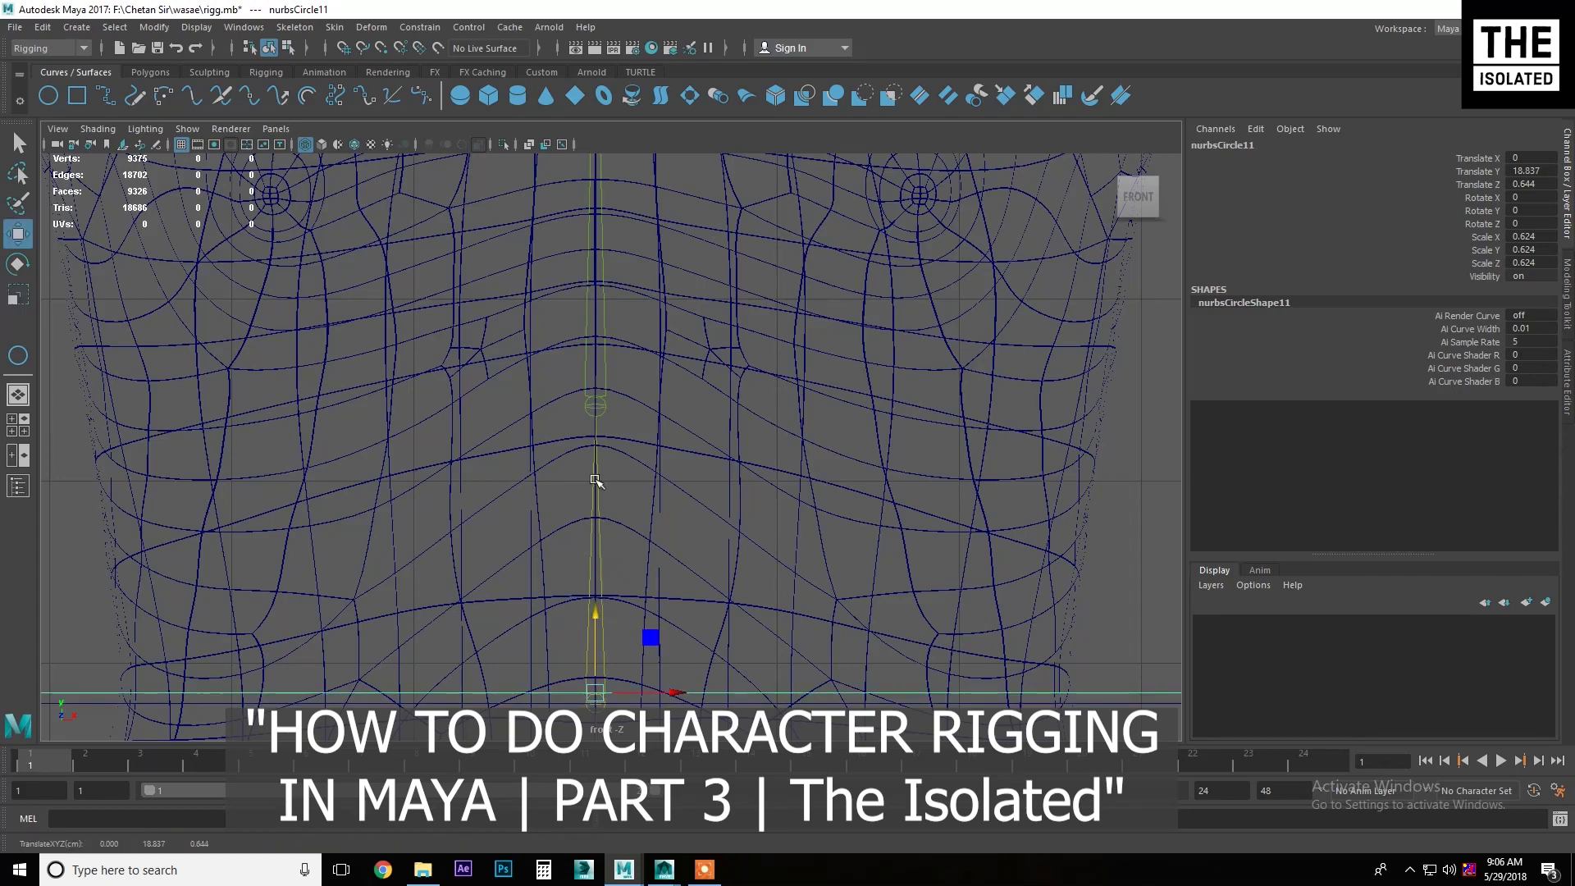
{"action": "middle_click_drag", "start_coordinate": [596, 409], "coordinate": [599, 405]}
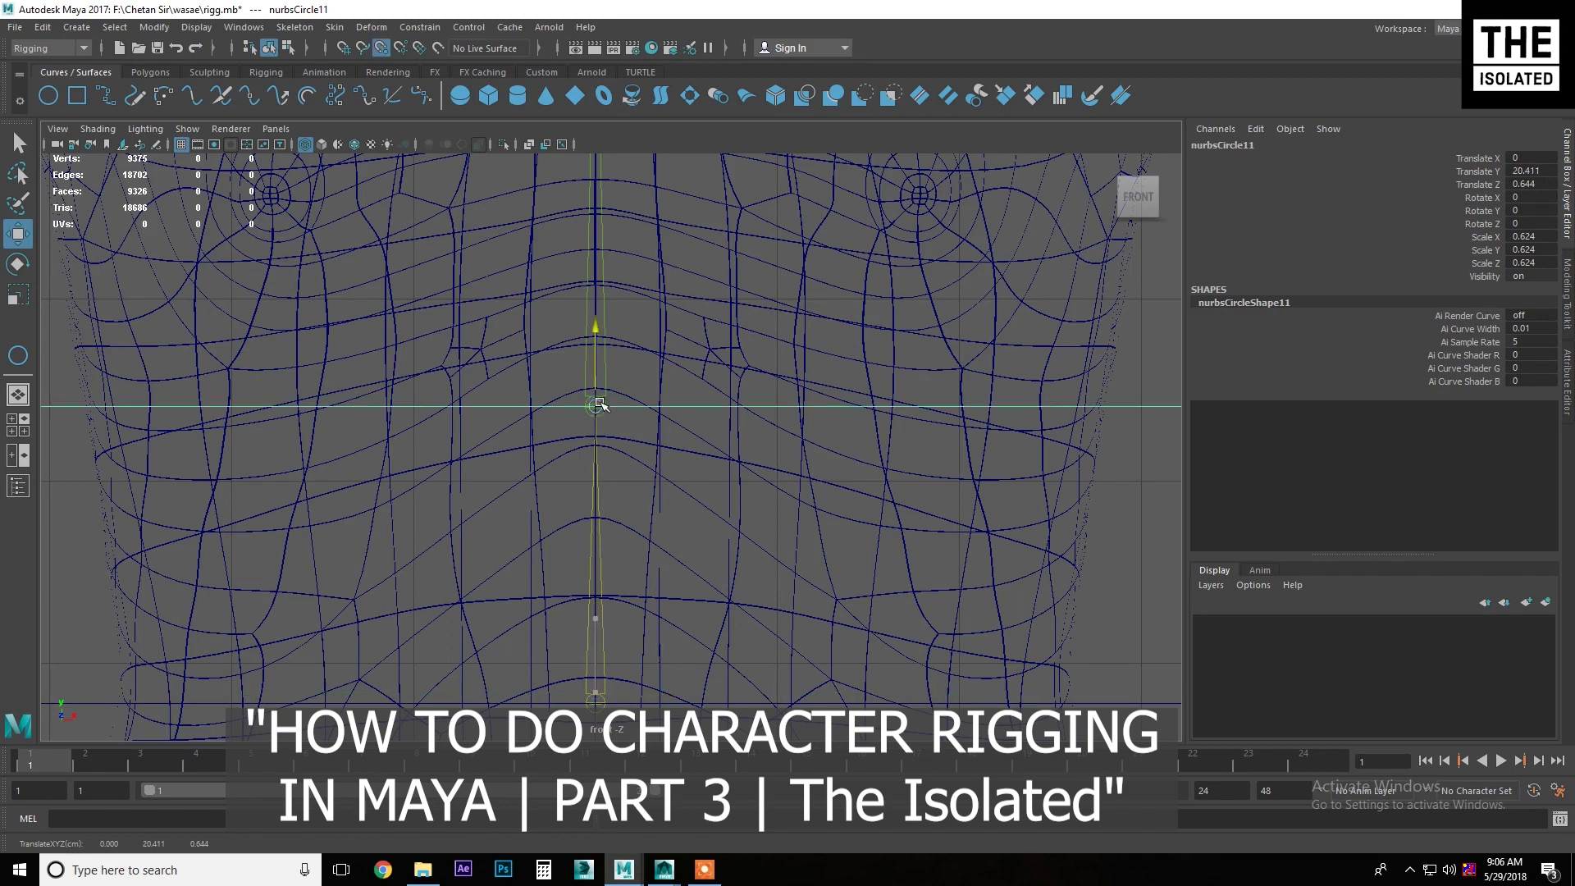
{"action": "key", "text": "space"}
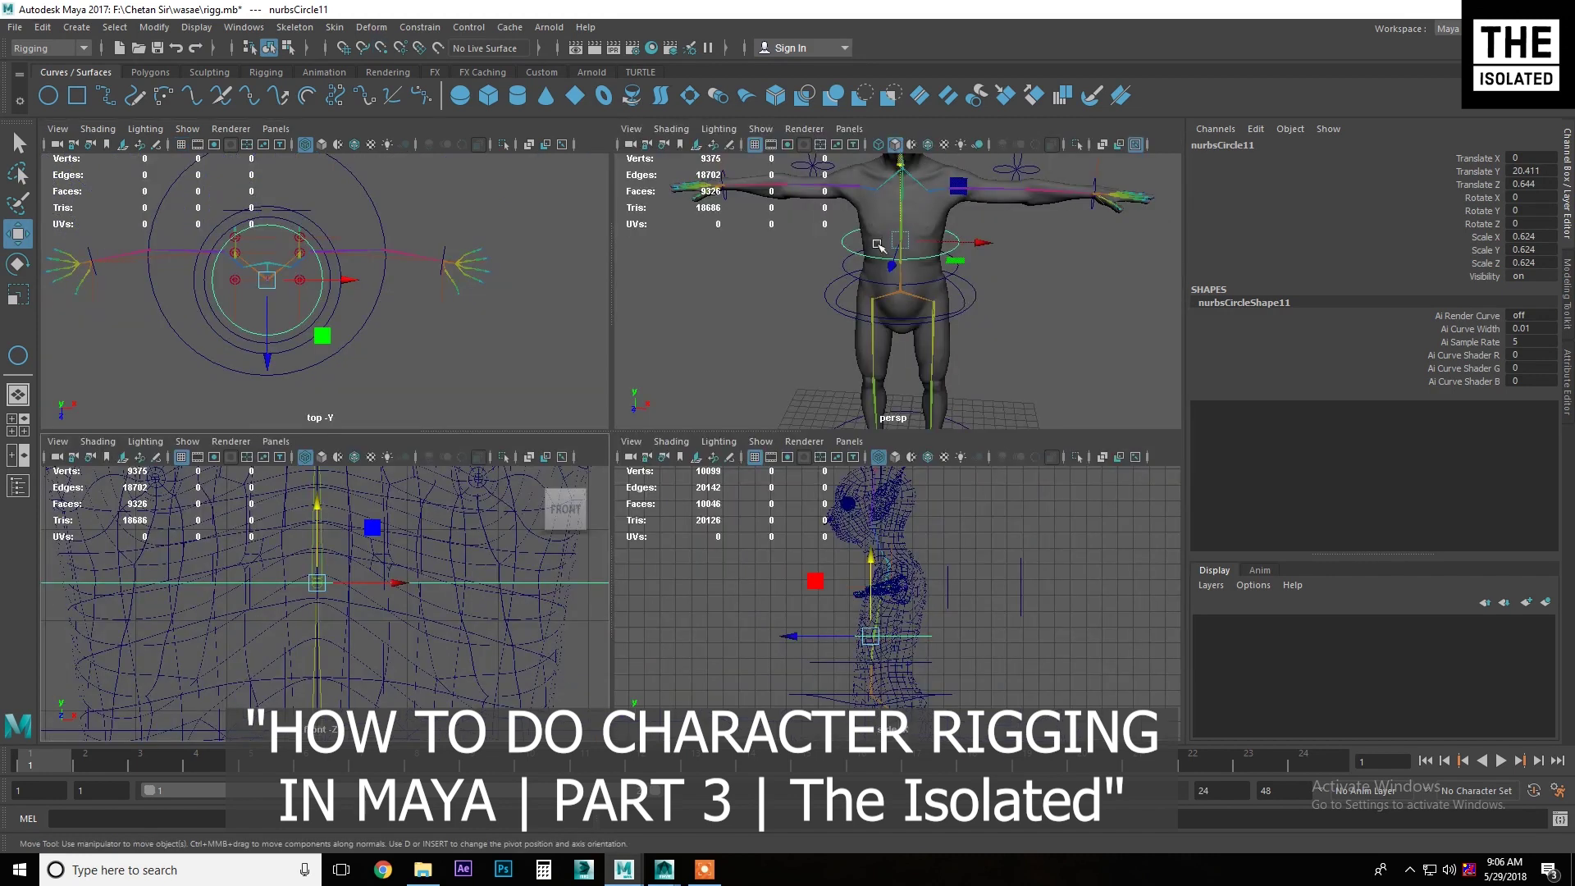
{"action": "key", "text": "space"}
{"action": "scroll", "coordinate": [659, 556], "scroll_direction": "up", "scroll_amount": 3}
{"action": "scroll", "coordinate": [659, 557], "scroll_direction": "up", "scroll_amount": 2}
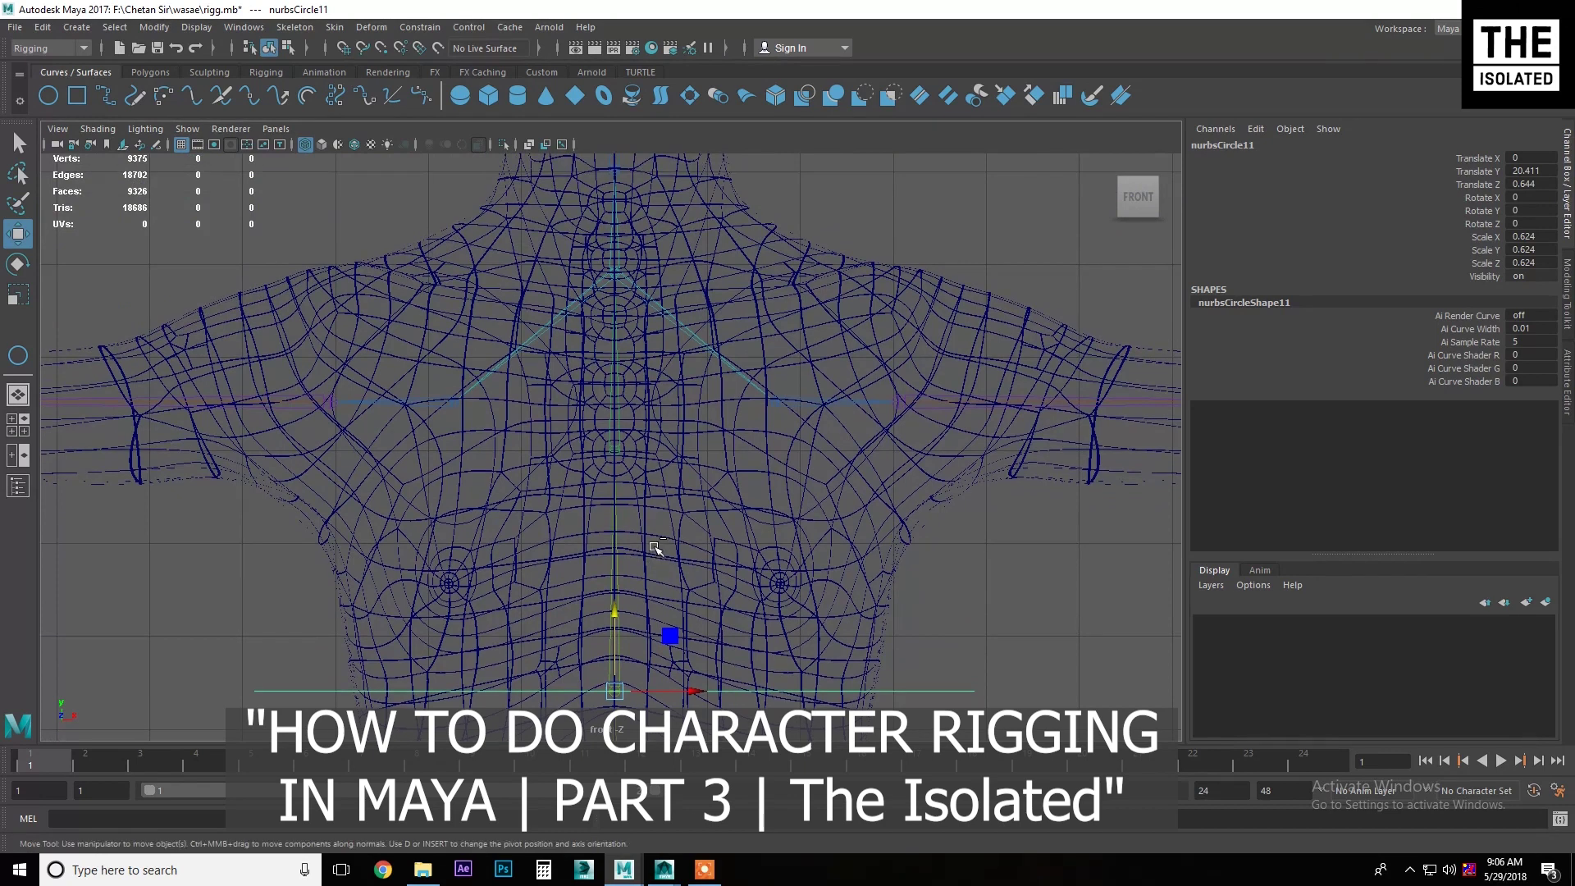
{"action": "scroll", "coordinate": [643, 518], "scroll_direction": "up", "scroll_amount": 1}
{"action": "middle_click_drag", "start_coordinate": [643, 519], "coordinate": [698, 481], "text": "alt"}
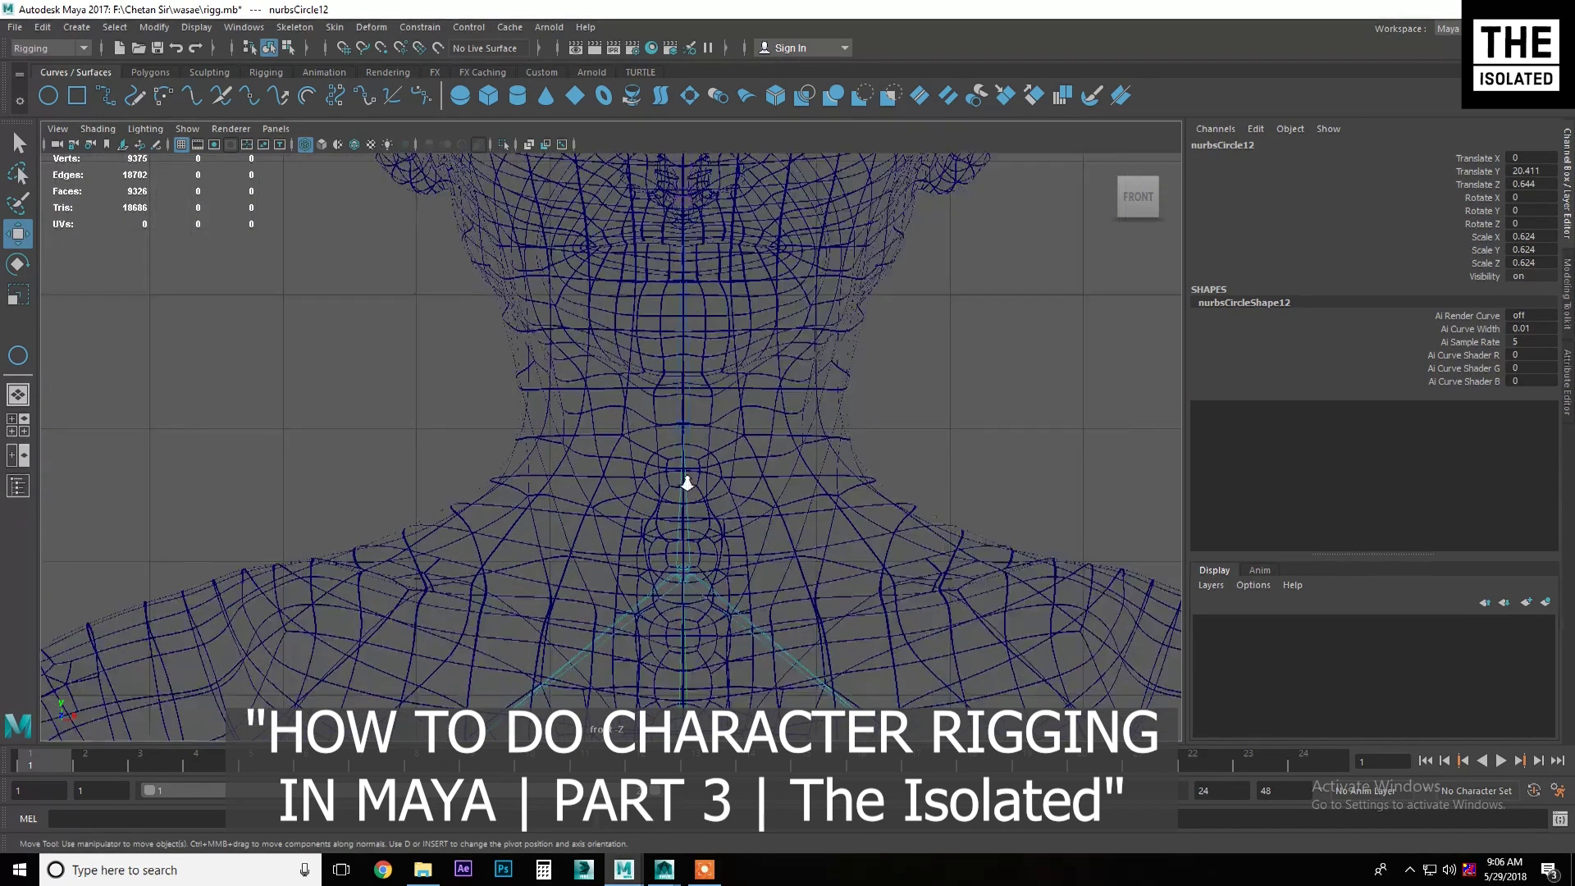
- Move nurbsCircle12 up toward the neck, about Translate Y 26.007
{"action": "scroll", "coordinate": [698, 481], "scroll_direction": "up", "scroll_amount": 1}
{"action": "left_click", "coordinate": [739, 421]}
{"action": "left_click_drag", "start_coordinate": [739, 422], "coordinate": [791, 352]}
{"action": "key", "text": "space"}
{"action": "key", "text": "space"}
{"action": "mouse_move", "coordinate": [918, 344]}
{"action": "left_mouse_down", "text": "alt"}
{"action": "mouse_move", "coordinate": [545, 439]}
{"action": "mouse_move", "coordinate": [663, 482]}
{"action": "mouse_move", "coordinate": [637, 461]}
{"action": "mouse_move", "coordinate": [566, 455]}
{"action": "left_mouse_up", "text": "alt"}
{"action": "key", "text": "r"}
{"action": "key", "text": "space"}
{"action": "key", "text": "space"}
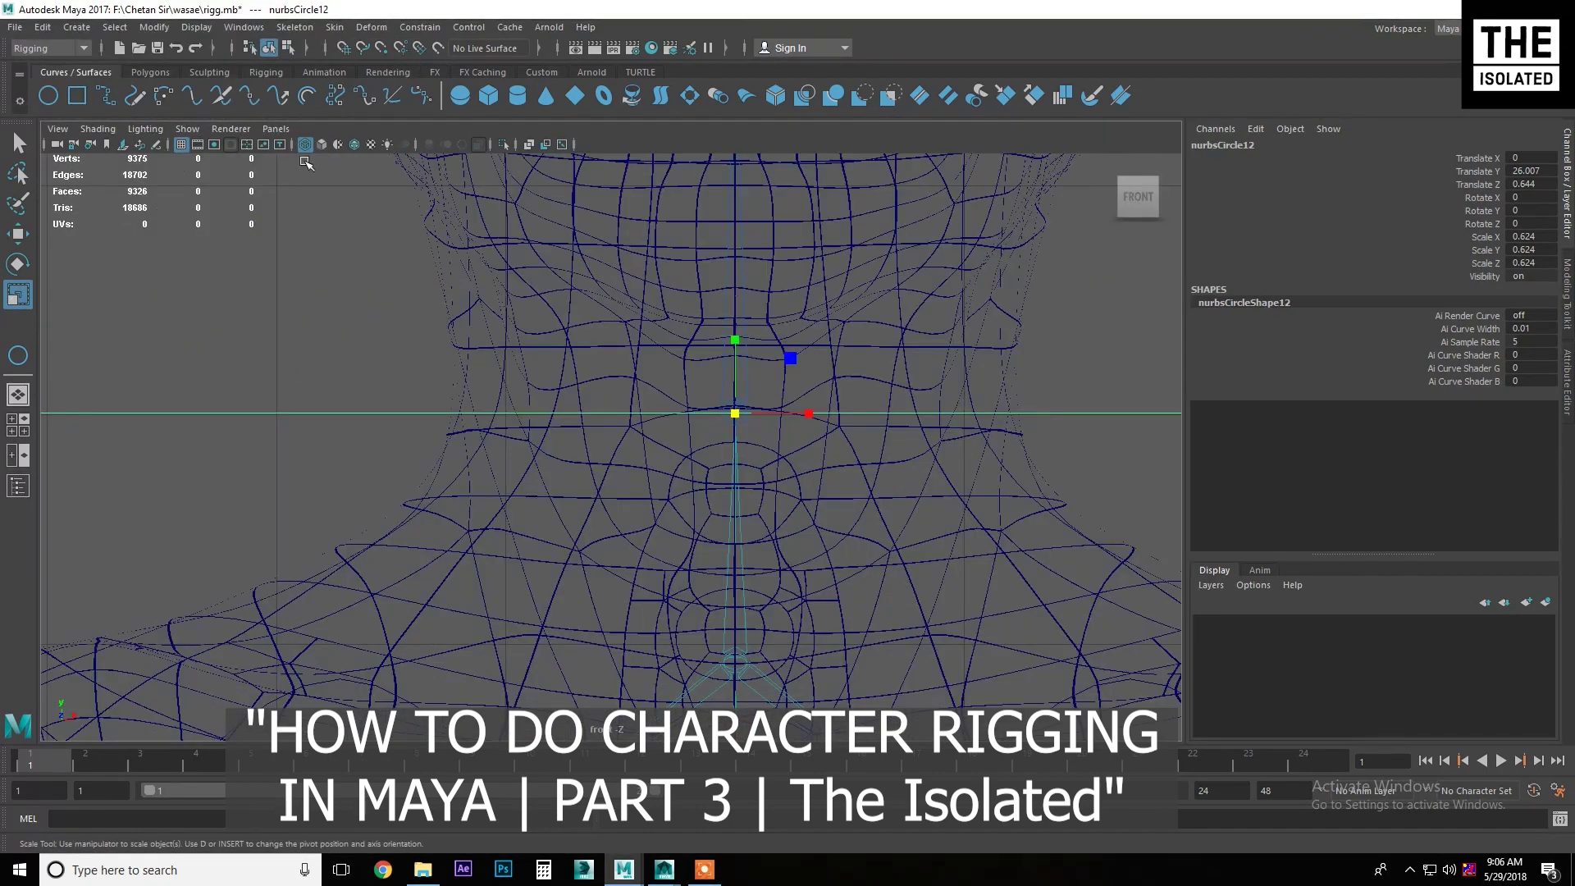
- Hide polygons via Show > Polygons and point-snap the circle onto the neck joint
{"action": "left_click", "coordinate": [196, 133]}
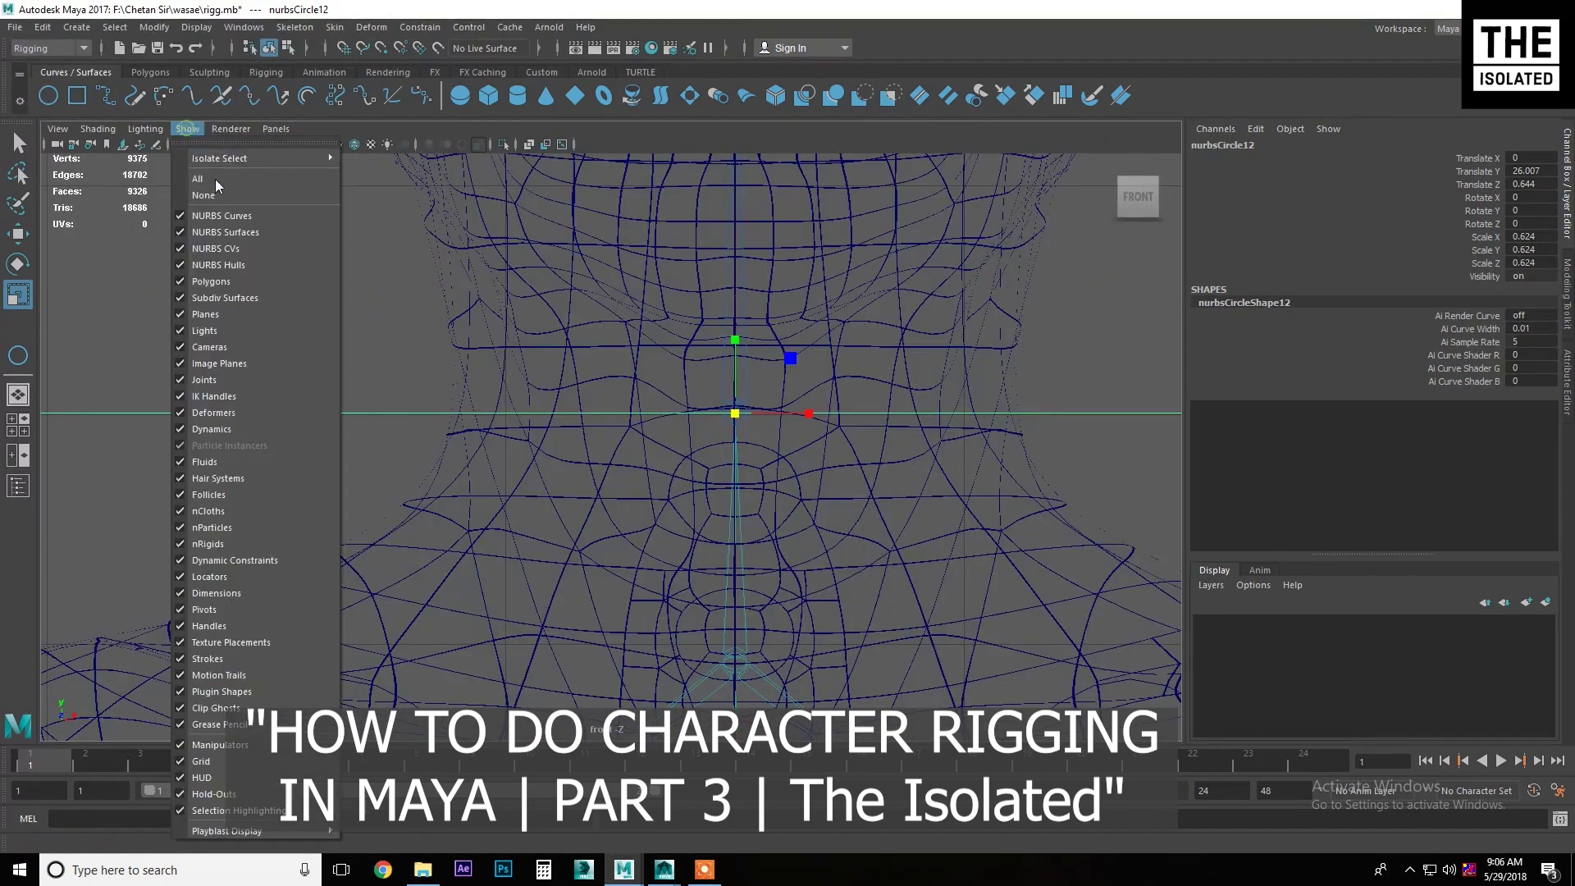
{"action": "left_click", "coordinate": [212, 282]}
{"action": "middle_click_drag", "start_coordinate": [816, 412], "coordinate": [753, 421], "text": "alt"}
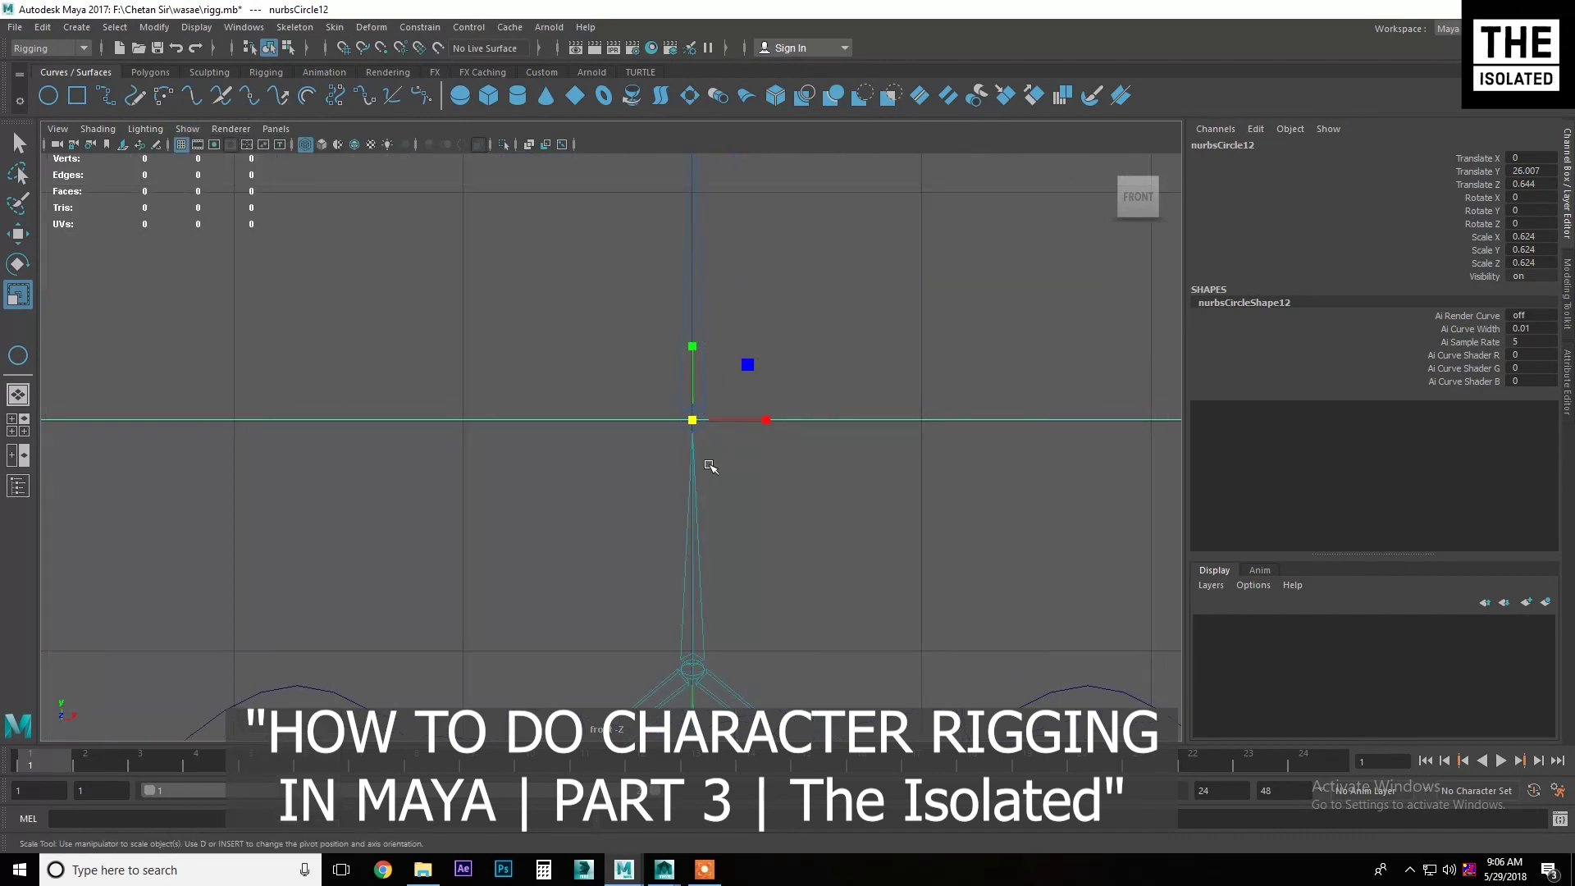
{"action": "key", "text": "w"}
{"action": "left_click", "coordinate": [693, 424]}
{"action": "key", "text": "v"}
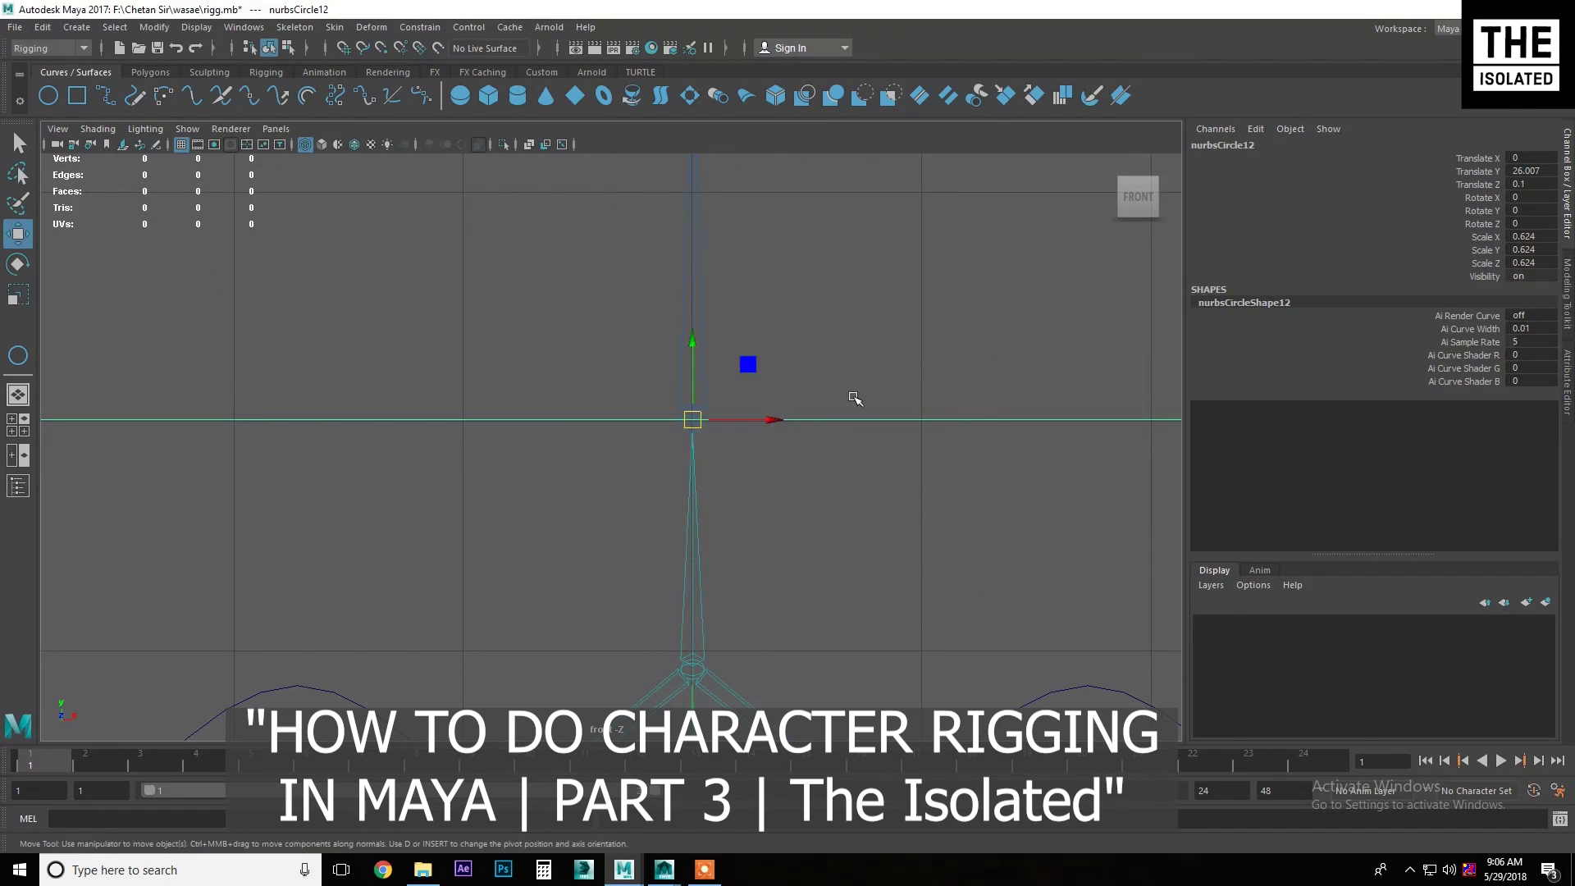
{"action": "key", "text": "space"}
{"action": "key", "text": "space"}
{"action": "key", "text": "space"}
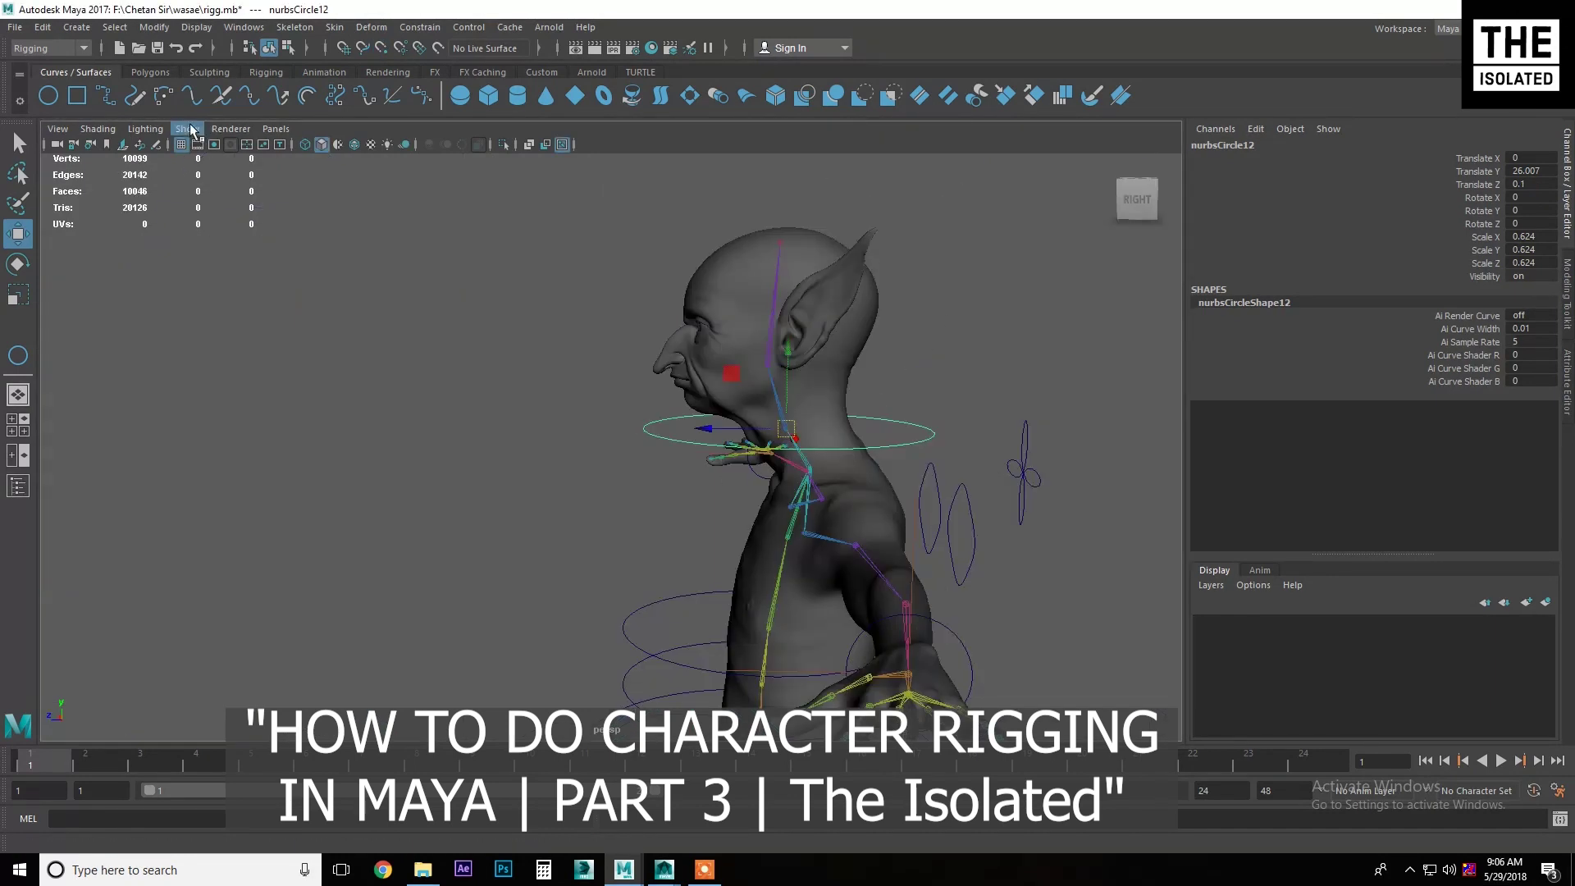
{"action": "left_click_drag", "start_coordinate": [813, 480], "coordinate": [900, 415], "text": "alt"}
{"action": "left_click", "coordinate": [845, 454]}
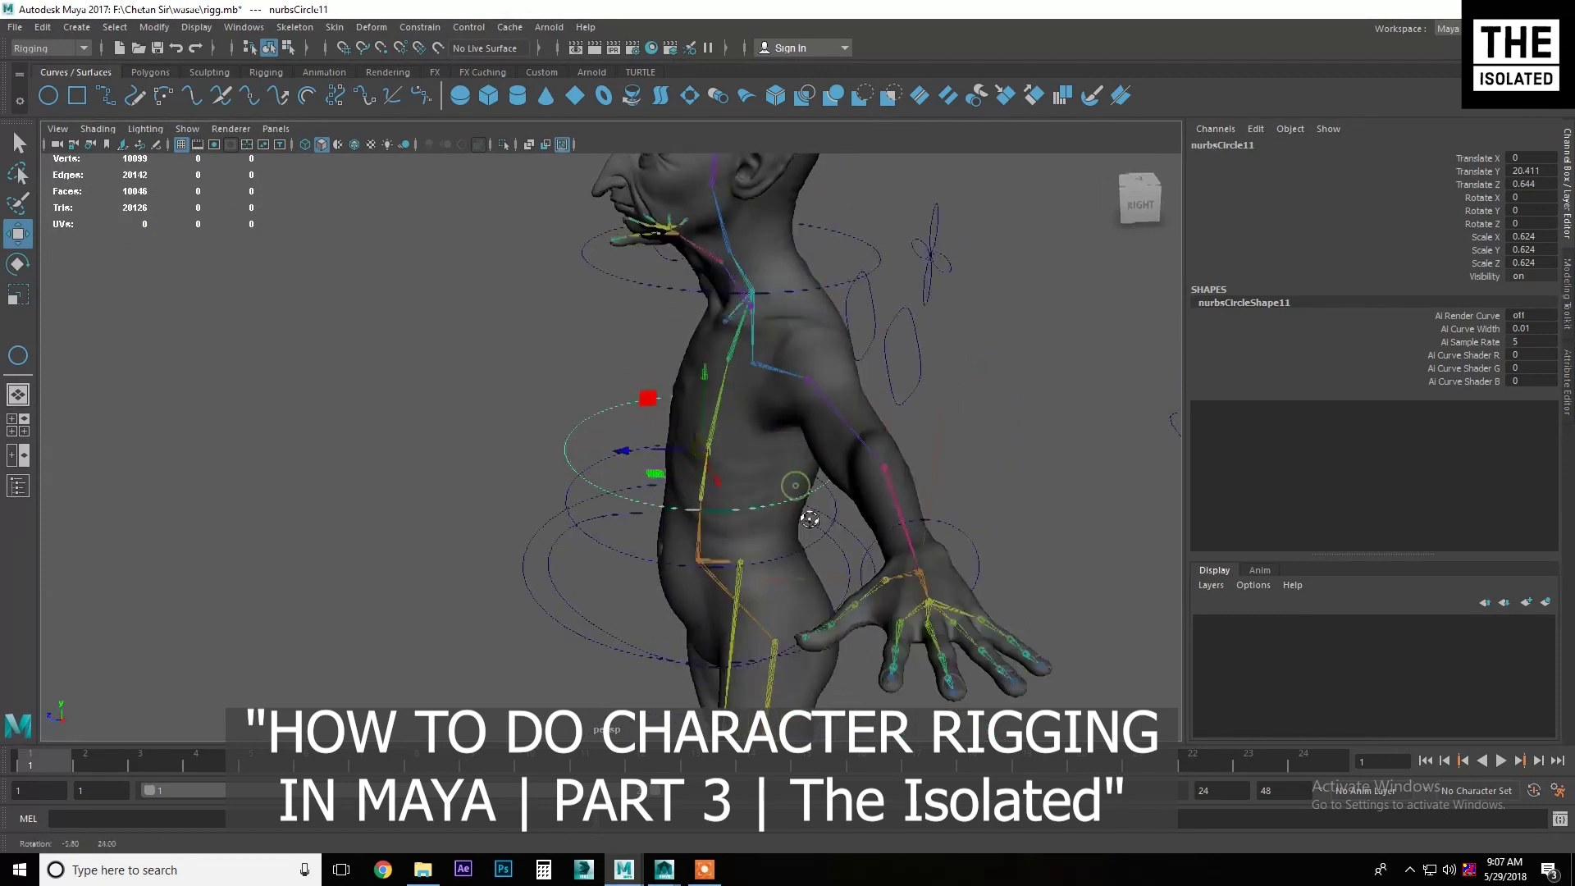
- Frame the torso circles and nudge the lower waist circle slightly
{"action": "scroll", "coordinate": [623, 395], "scroll_direction": "up", "scroll_amount": 5}
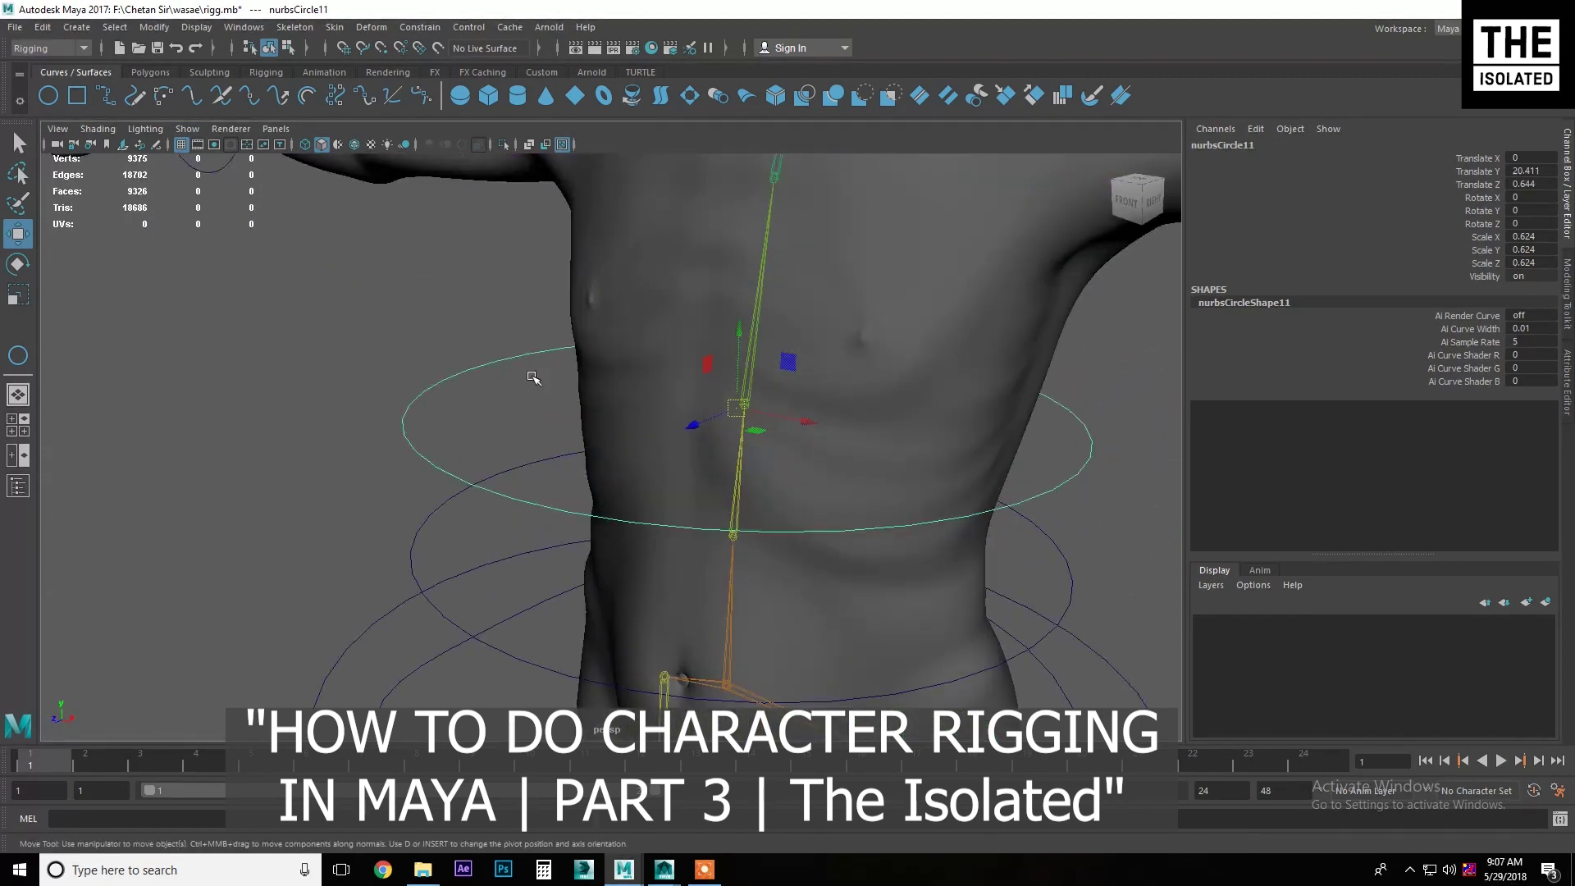
{"action": "left_click_drag", "start_coordinate": [534, 369], "coordinate": [397, 643]}
{"action": "key", "text": "f"}
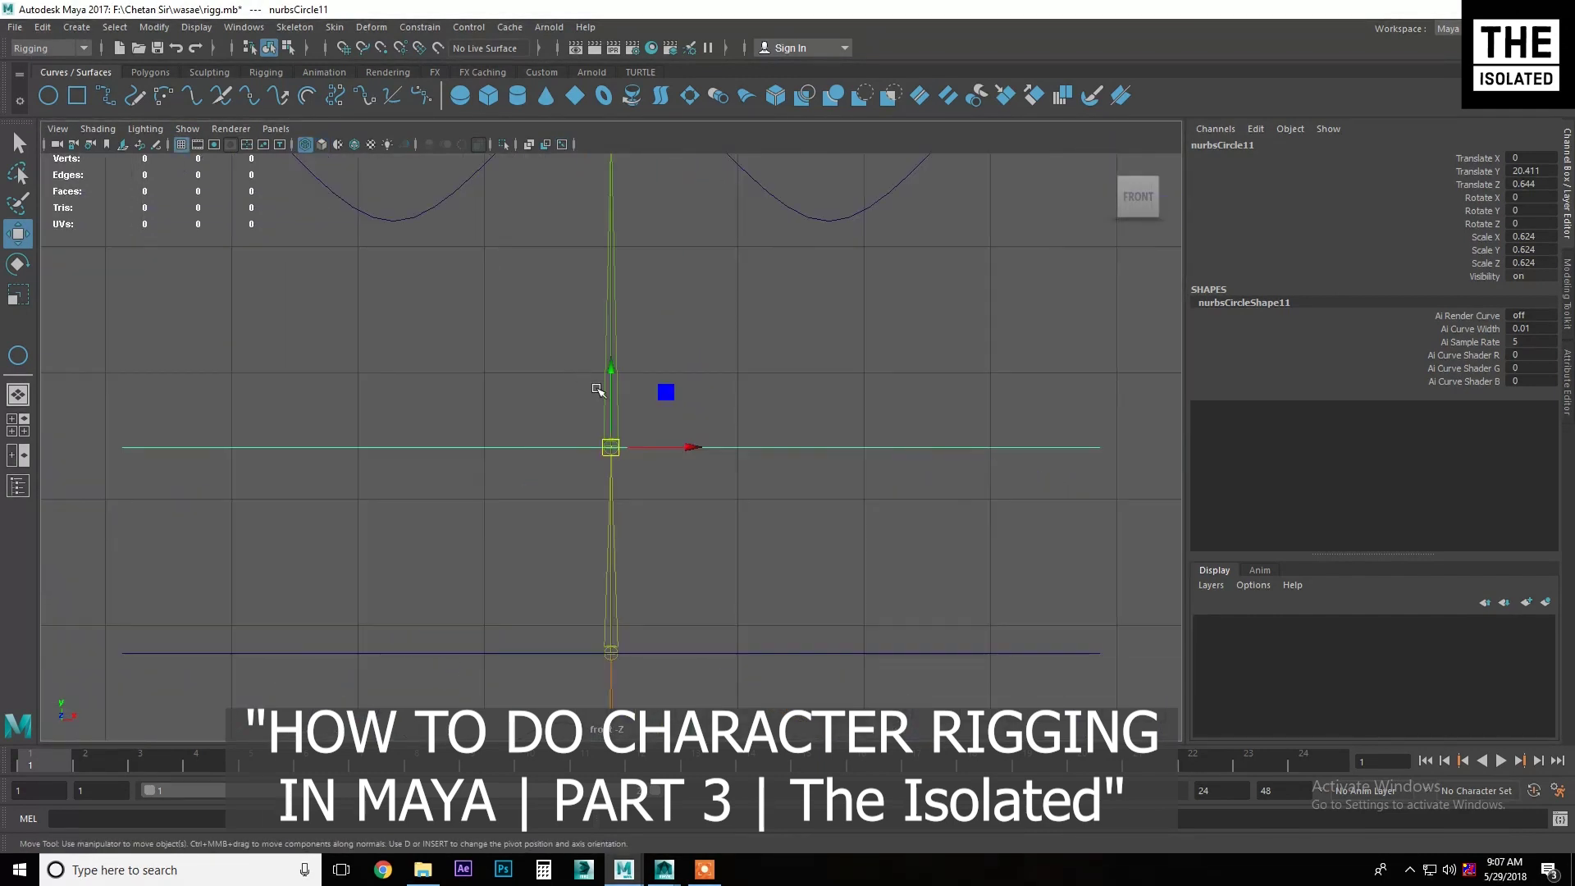
{"action": "left_click", "coordinate": [890, 654]}
{"action": "left_click_drag", "start_coordinate": [615, 649], "coordinate": [615, 645]}
{"action": "scroll", "coordinate": [711, 454], "scroll_direction": "down", "scroll_amount": 3}
{"action": "scroll", "coordinate": [711, 450], "scroll_direction": "down", "scroll_amount": 2}
{"action": "left_click", "coordinate": [722, 461]}
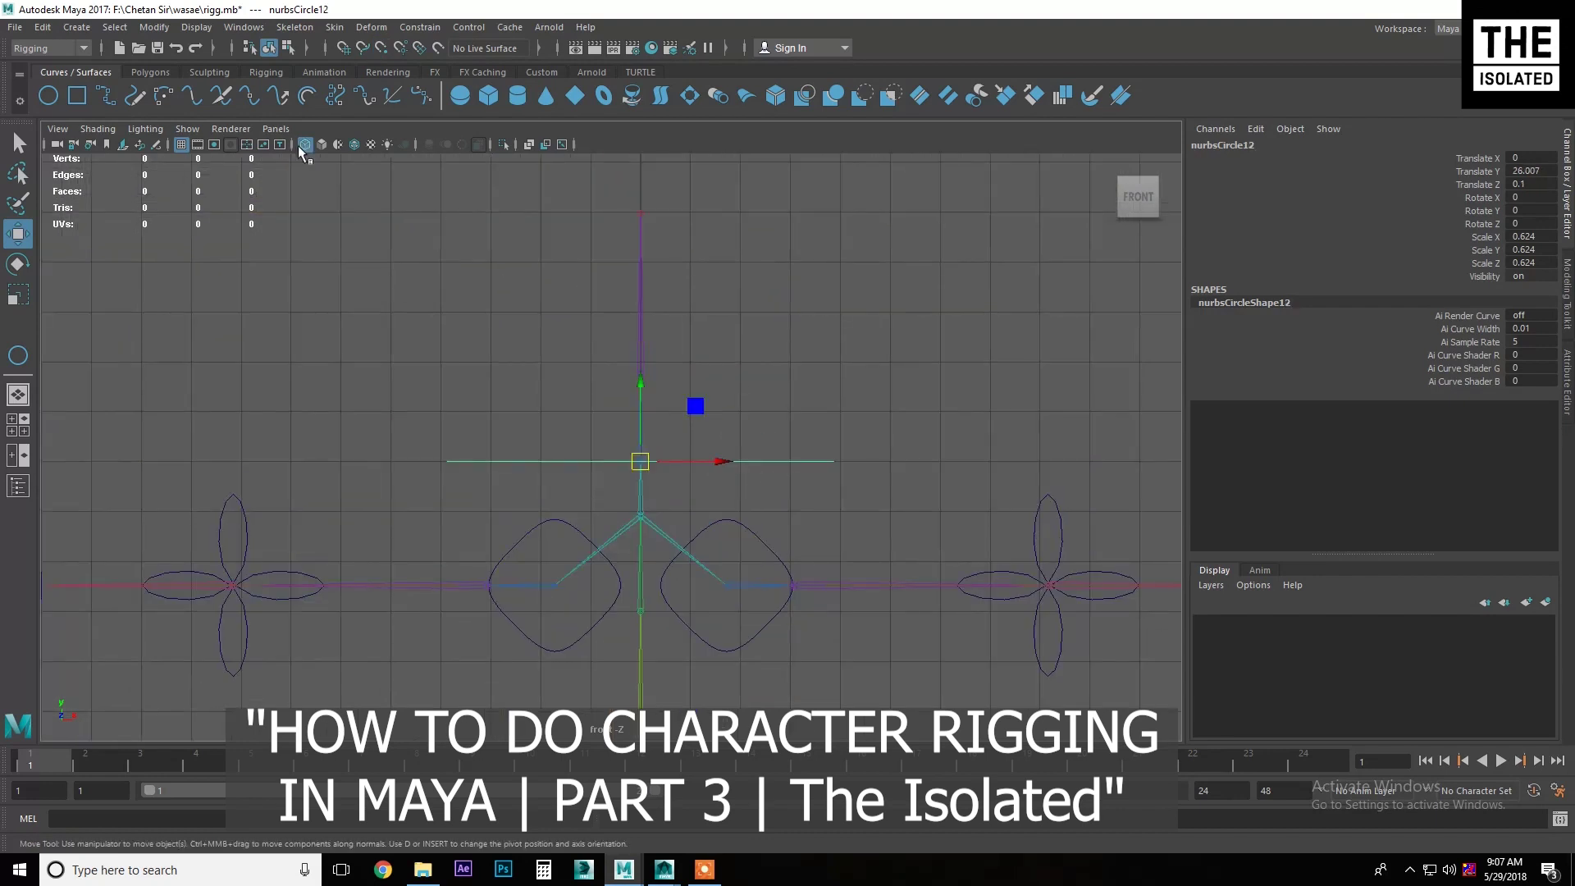
- Scale the neck circle to about 0.38, tilt it to Rotate X ≈ 22.6, and show polygons again
{"action": "key", "text": "space"}
{"action": "key", "text": "space"}
{"action": "scroll", "coordinate": [587, 385], "scroll_direction": "up", "scroll_amount": 3}
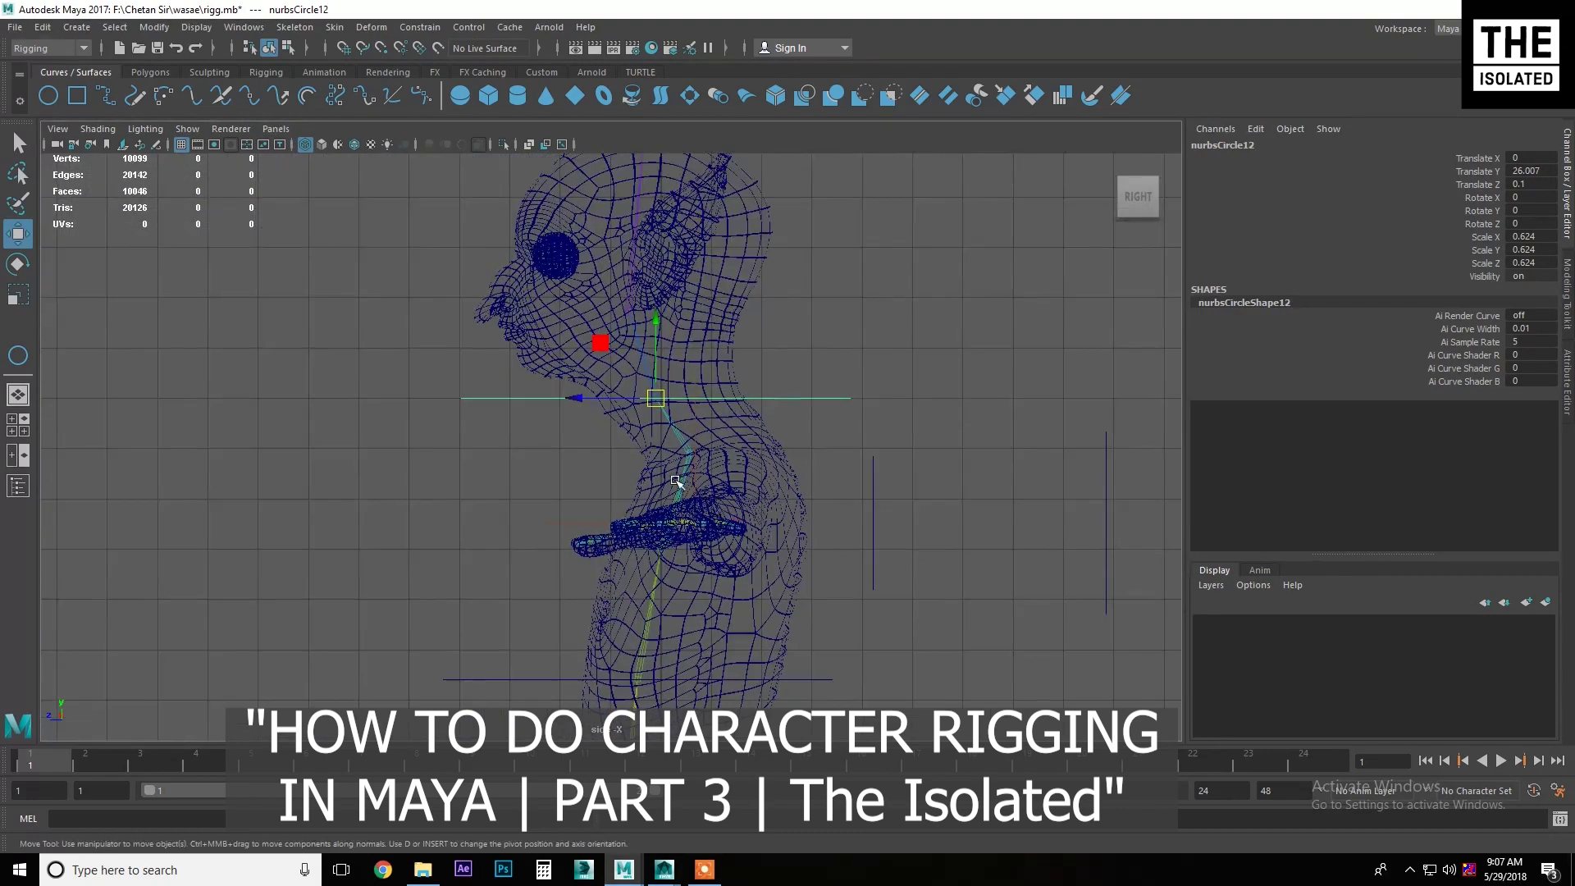
{"action": "key", "text": "r"}
{"action": "left_click_drag", "start_coordinate": [654, 442], "coordinate": [598, 485]}
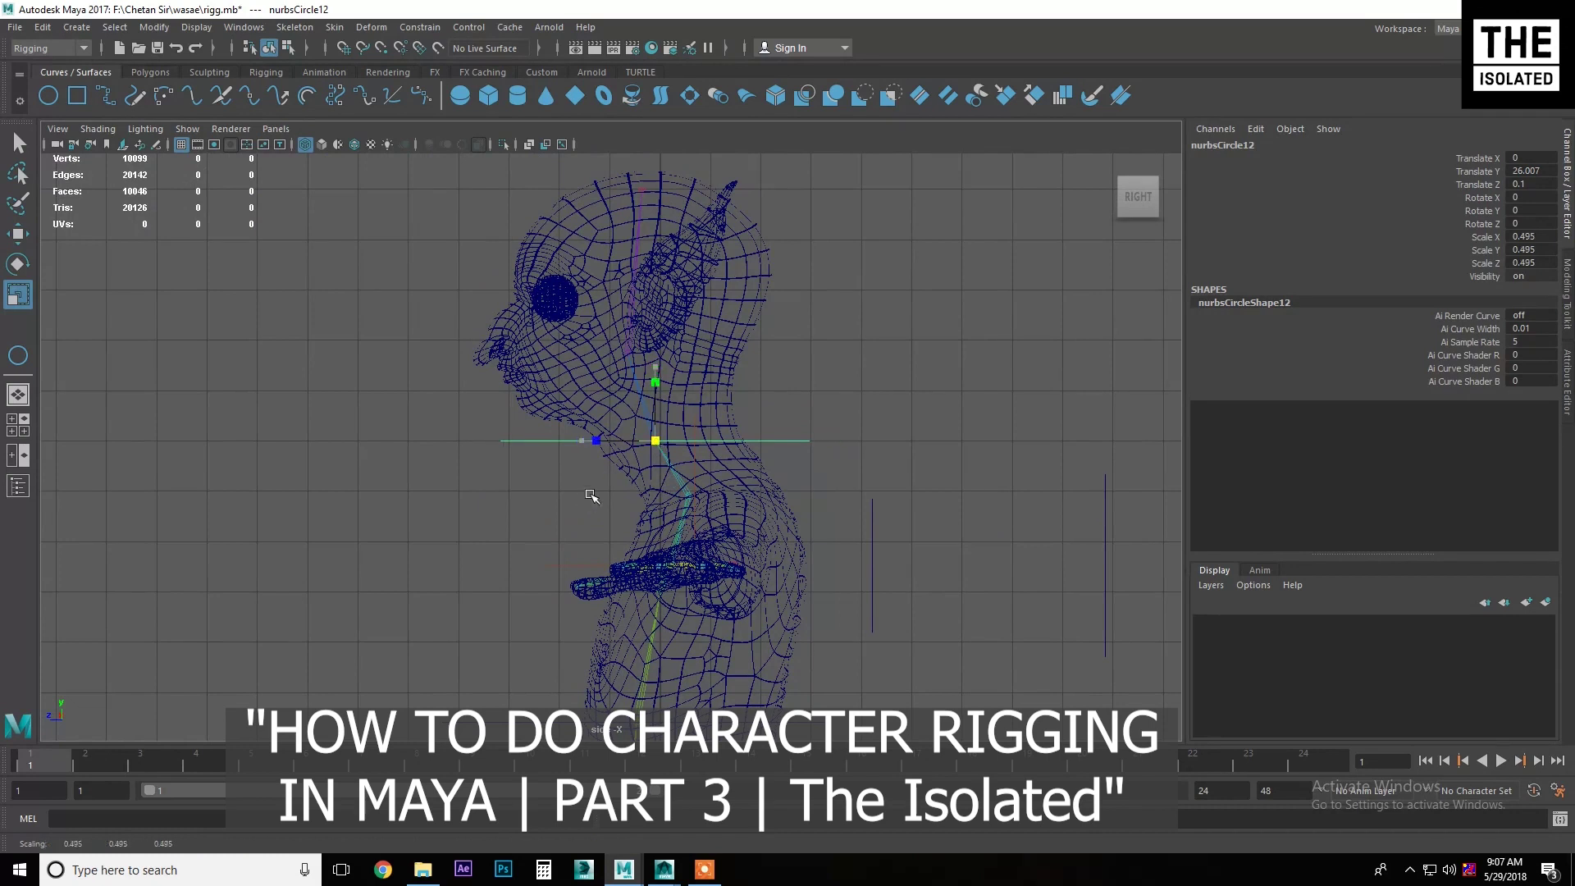
{"action": "key", "text": "e"}
{"action": "mouse_move", "coordinate": [600, 389]}
{"action": "left_mouse_down"}
{"action": "mouse_move", "coordinate": [605, 419]}
{"action": "mouse_move", "coordinate": [650, 443]}
{"action": "left_mouse_up"}
{"action": "key", "text": "r"}
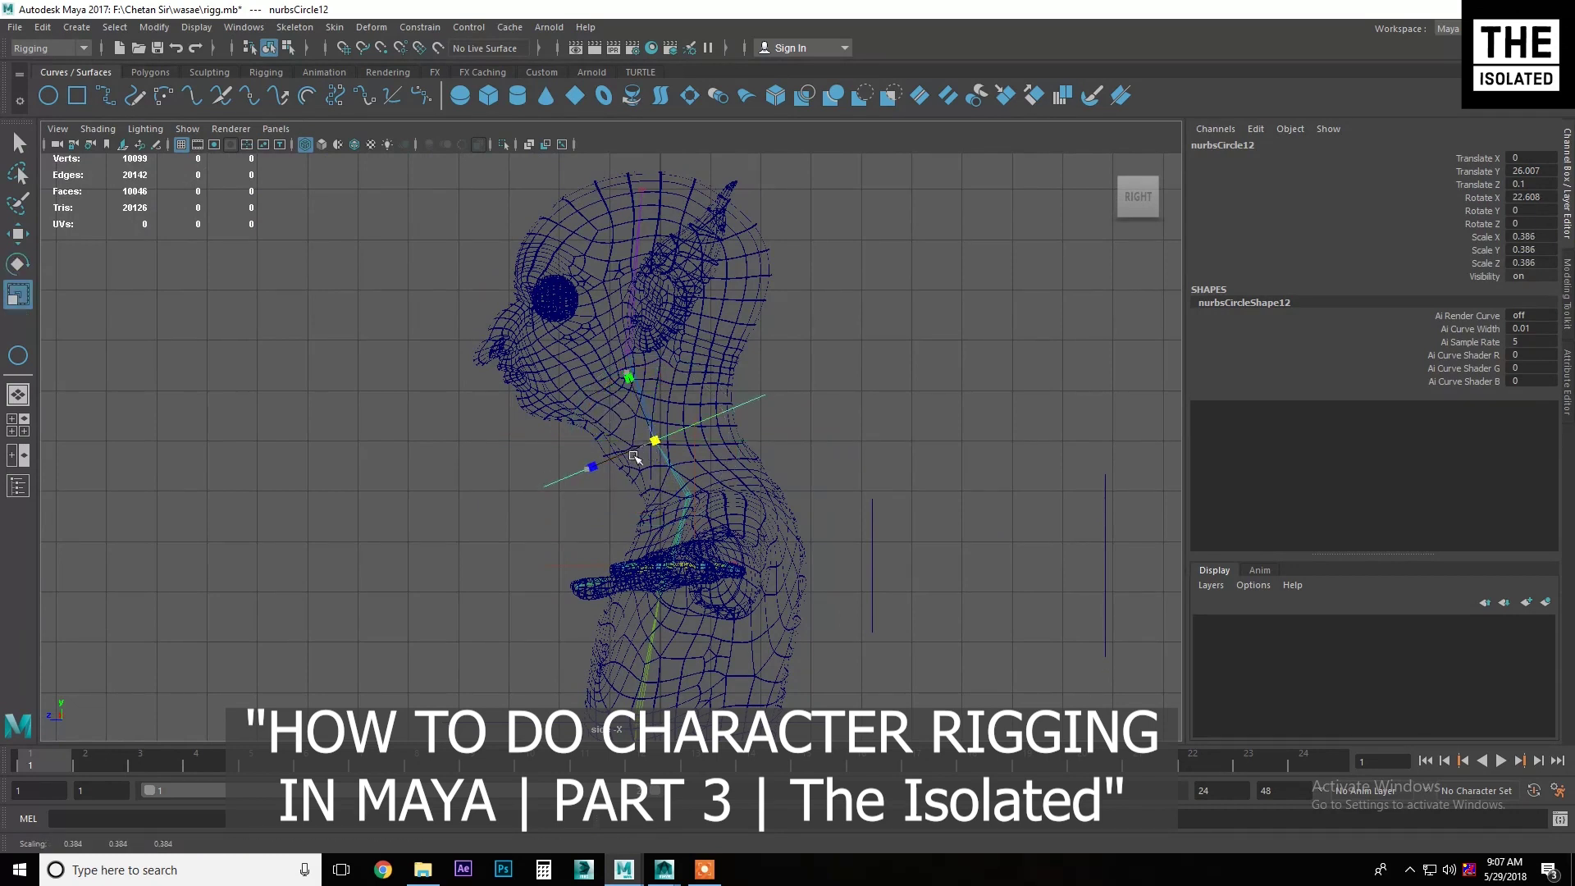
{"action": "key", "text": "space"}
{"action": "key", "text": "space"}
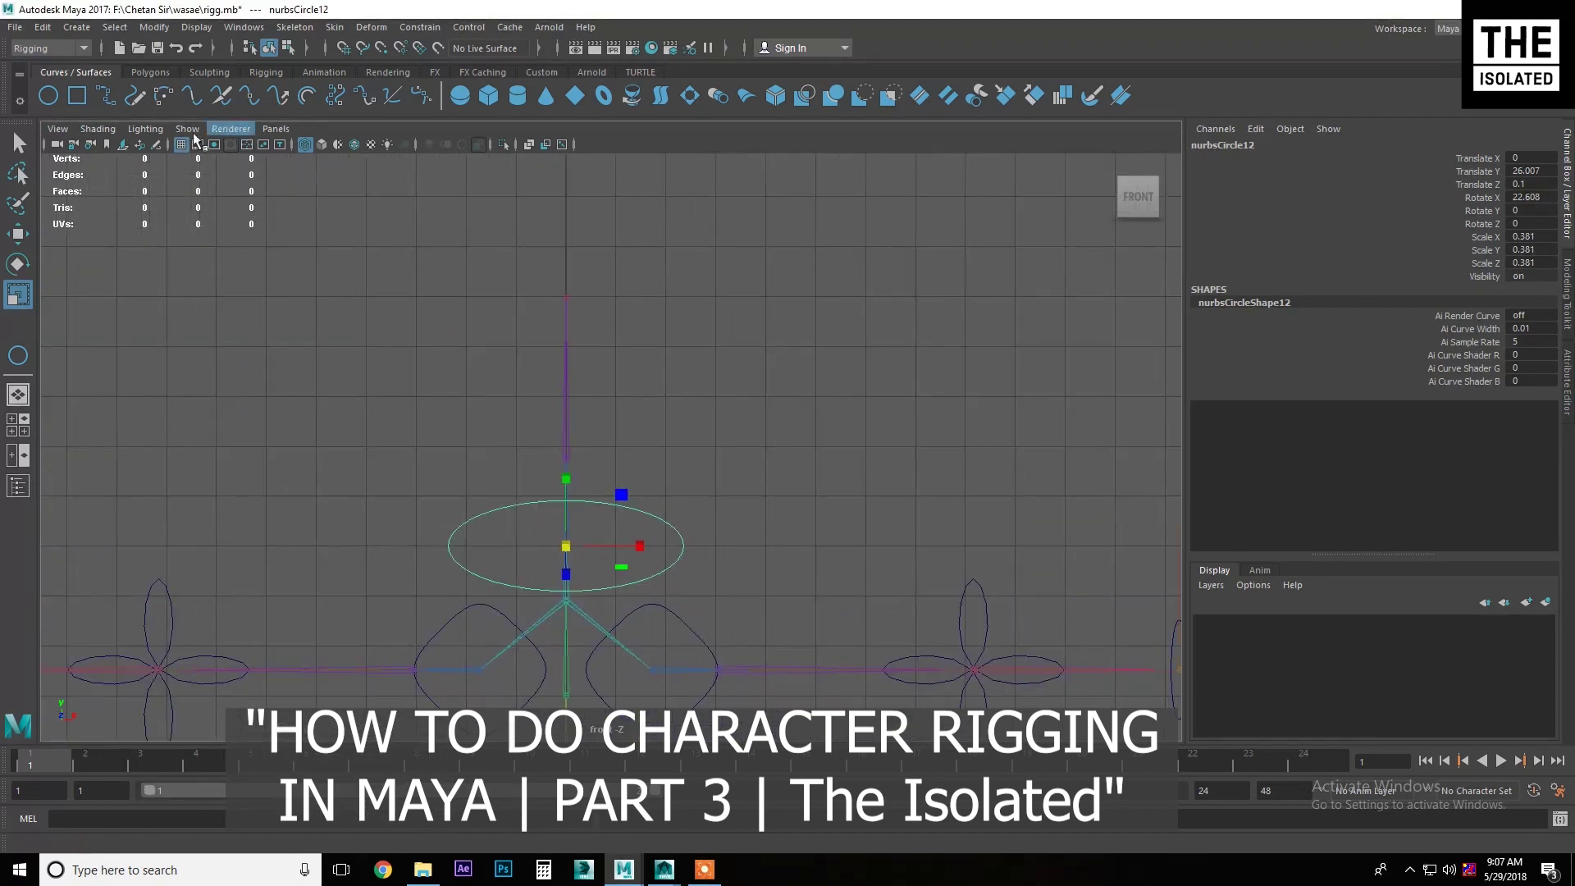
{"action": "left_click", "coordinate": [187, 129]}
{"action": "left_click", "coordinate": [211, 281]}
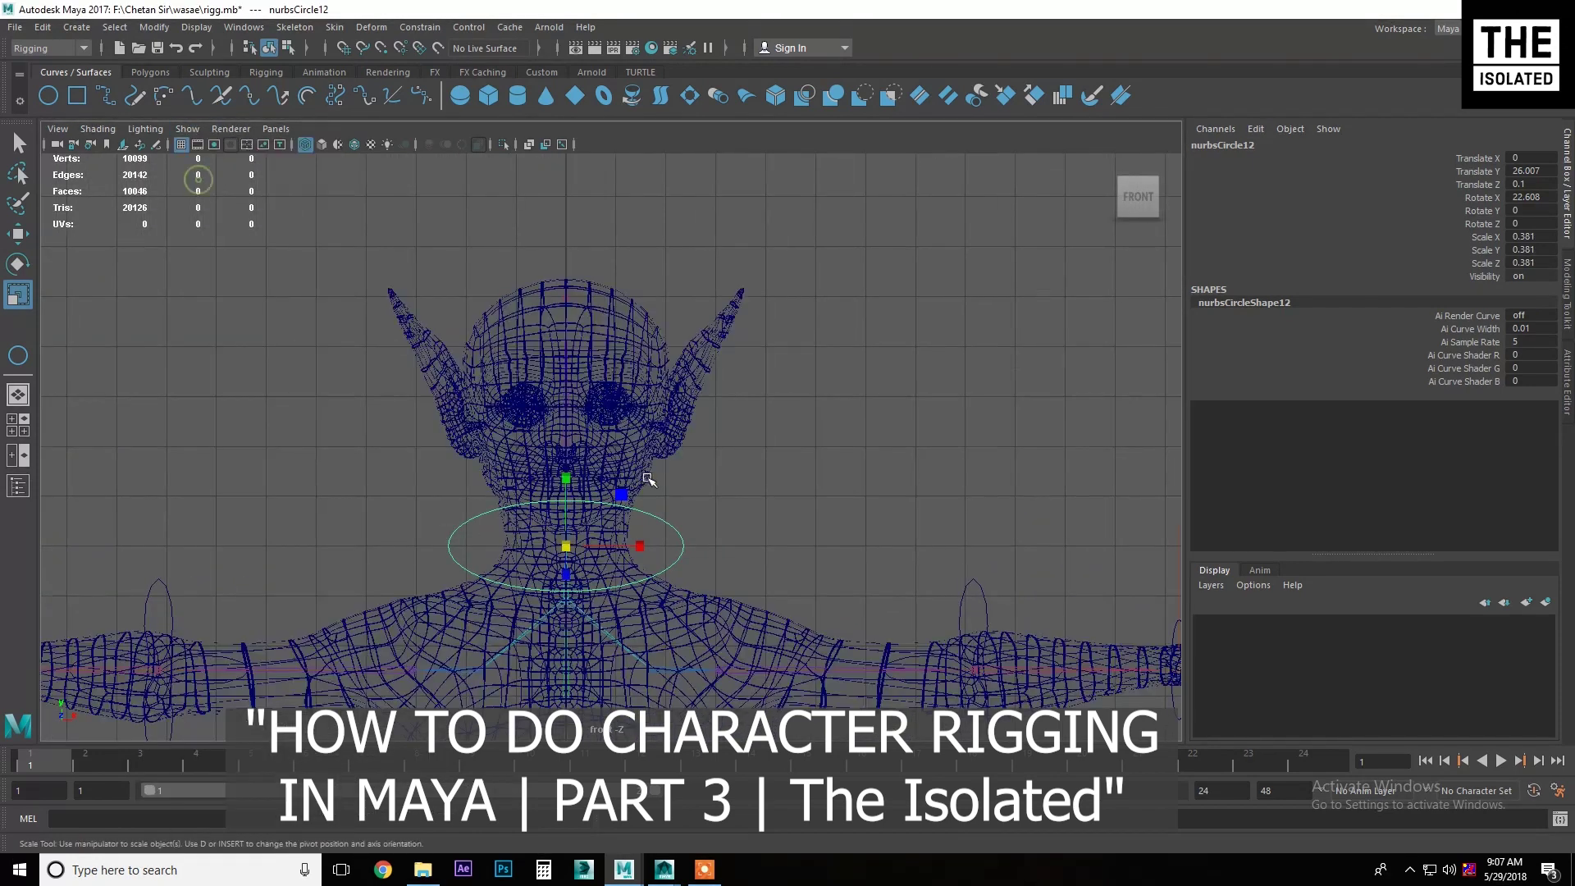
- Create a NURBS circle over one eye and move it forward of the face in Z
{"action": "scroll", "coordinate": [644, 476], "scroll_direction": "up", "scroll_amount": 3}
{"action": "left_click", "coordinate": [48, 95]}
{"action": "left_click_drag", "start_coordinate": [607, 382], "coordinate": [643, 419]}
{"action": "scroll", "coordinate": [636, 402], "scroll_direction": "up", "scroll_amount": 5}
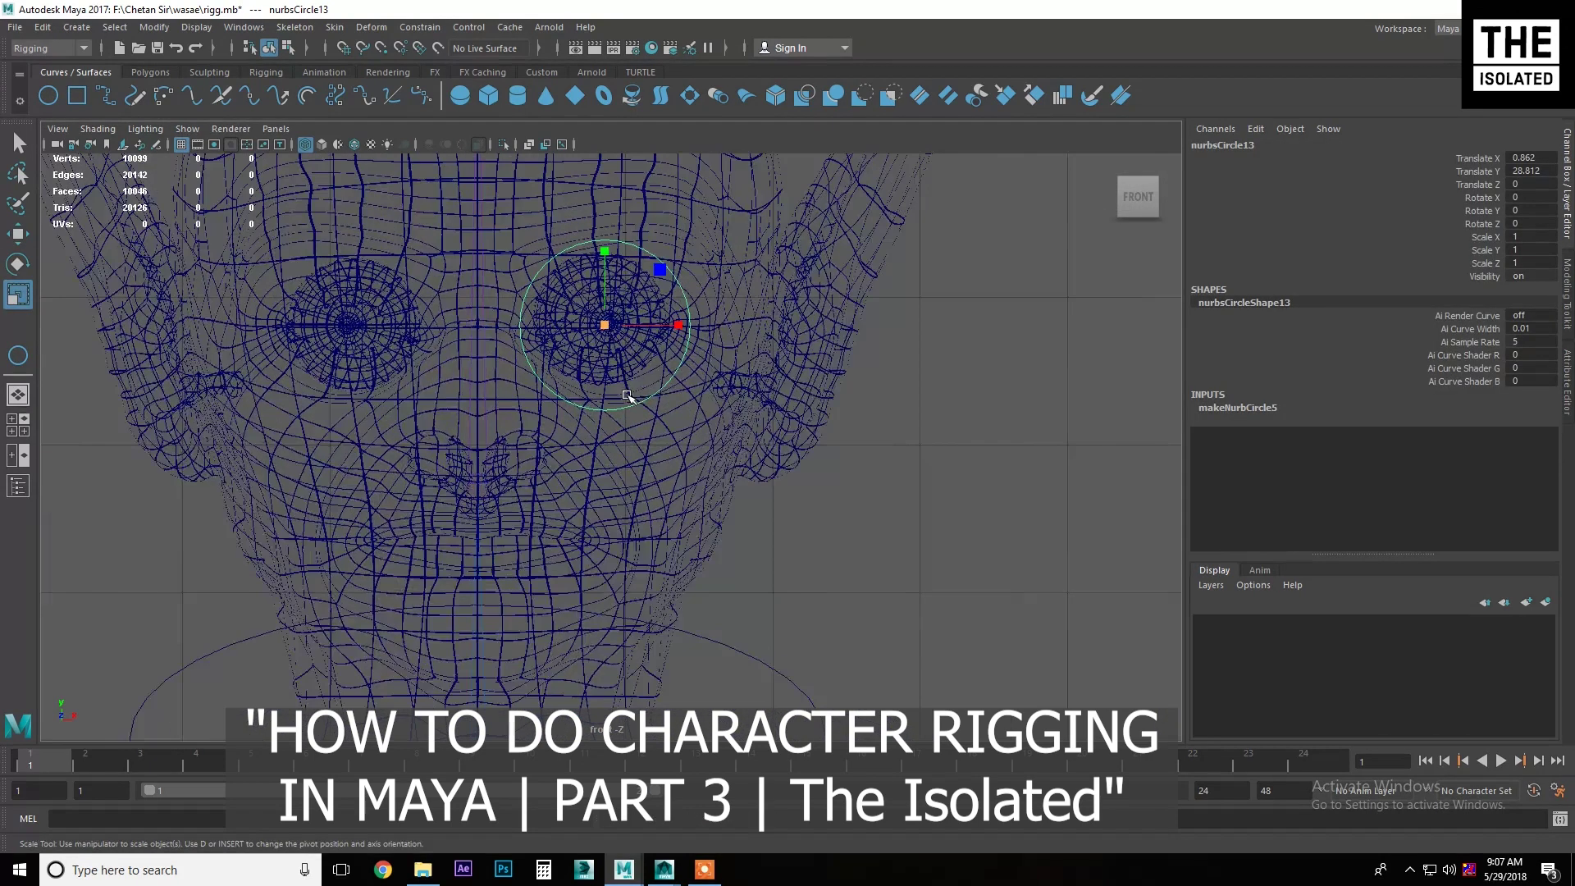
{"action": "key", "text": "w"}
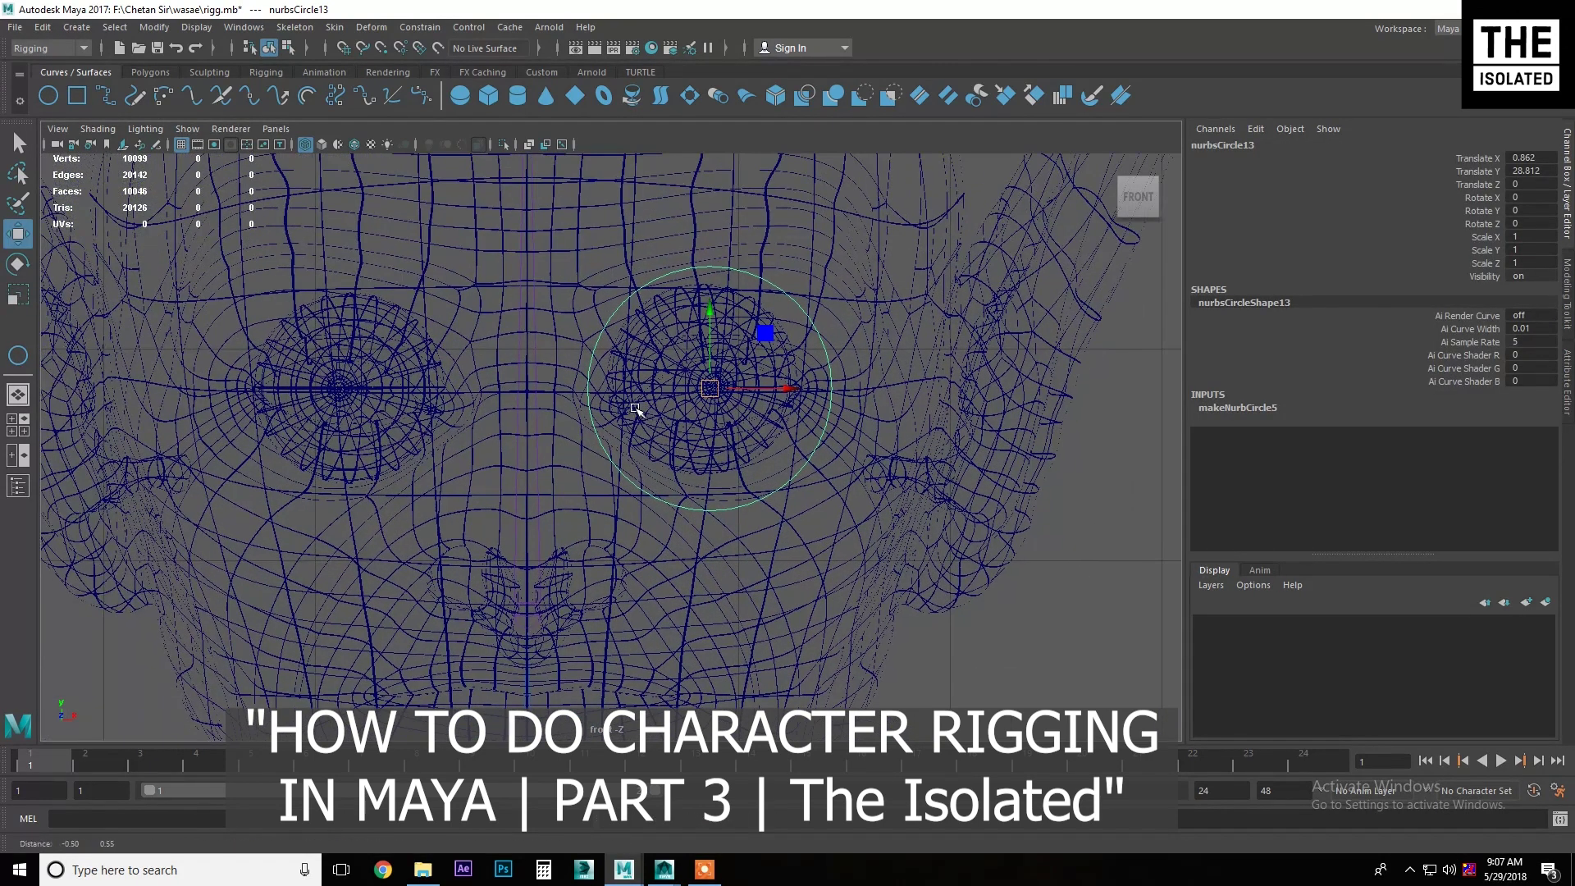
{"action": "key", "text": "space"}
{"action": "key", "text": "space"}
{"action": "middle_click_drag", "start_coordinate": [747, 470], "coordinate": [772, 494], "text": "alt"}
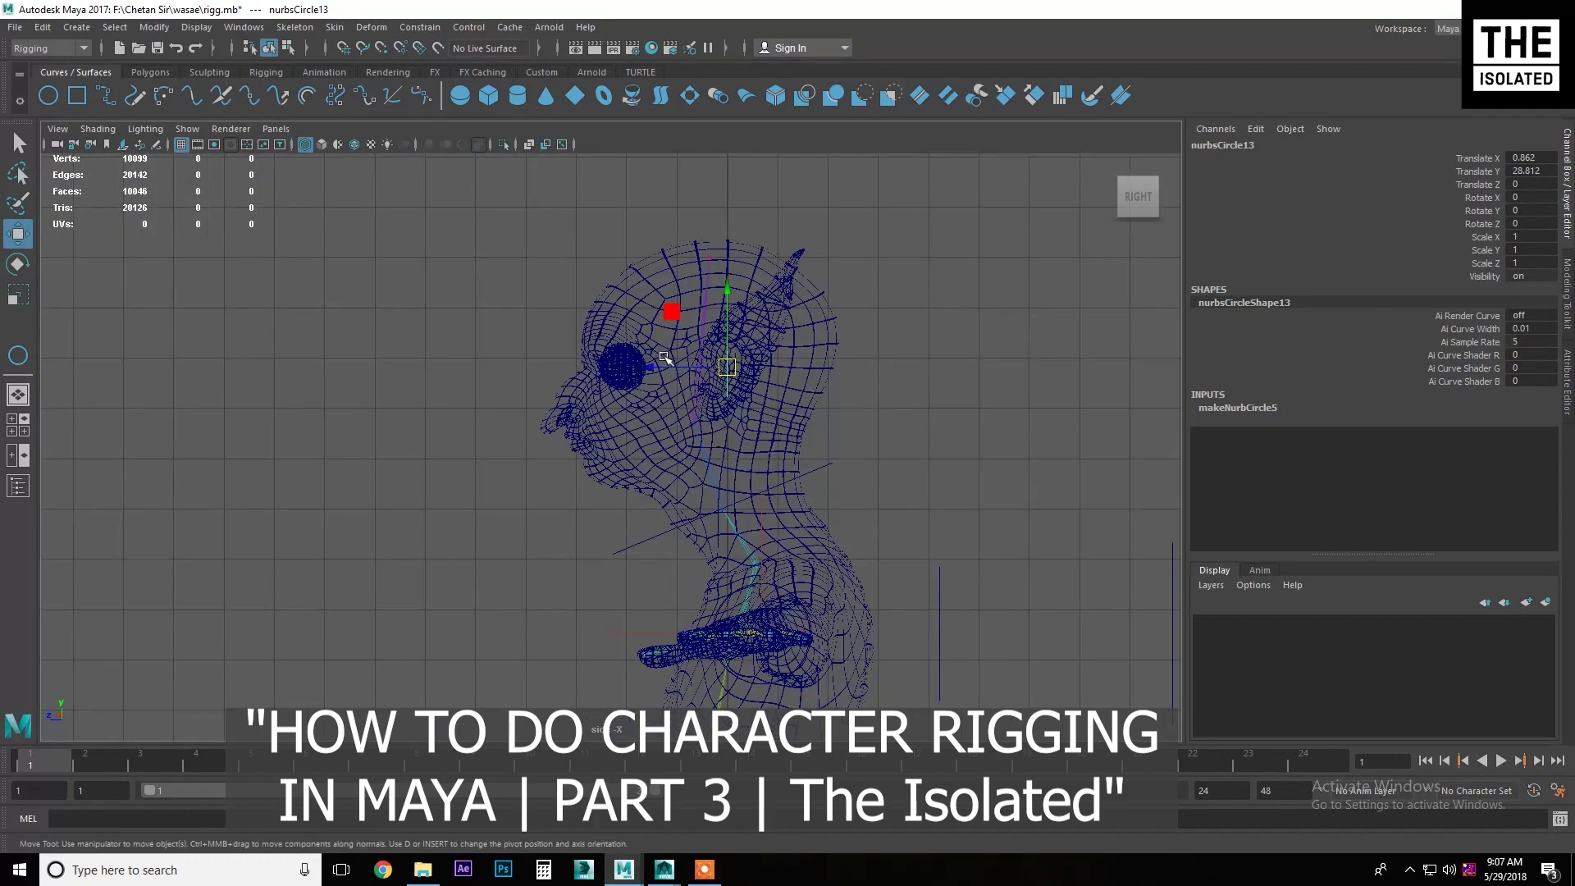
{"action": "left_click_drag", "start_coordinate": [654, 364], "coordinate": [402, 371]}
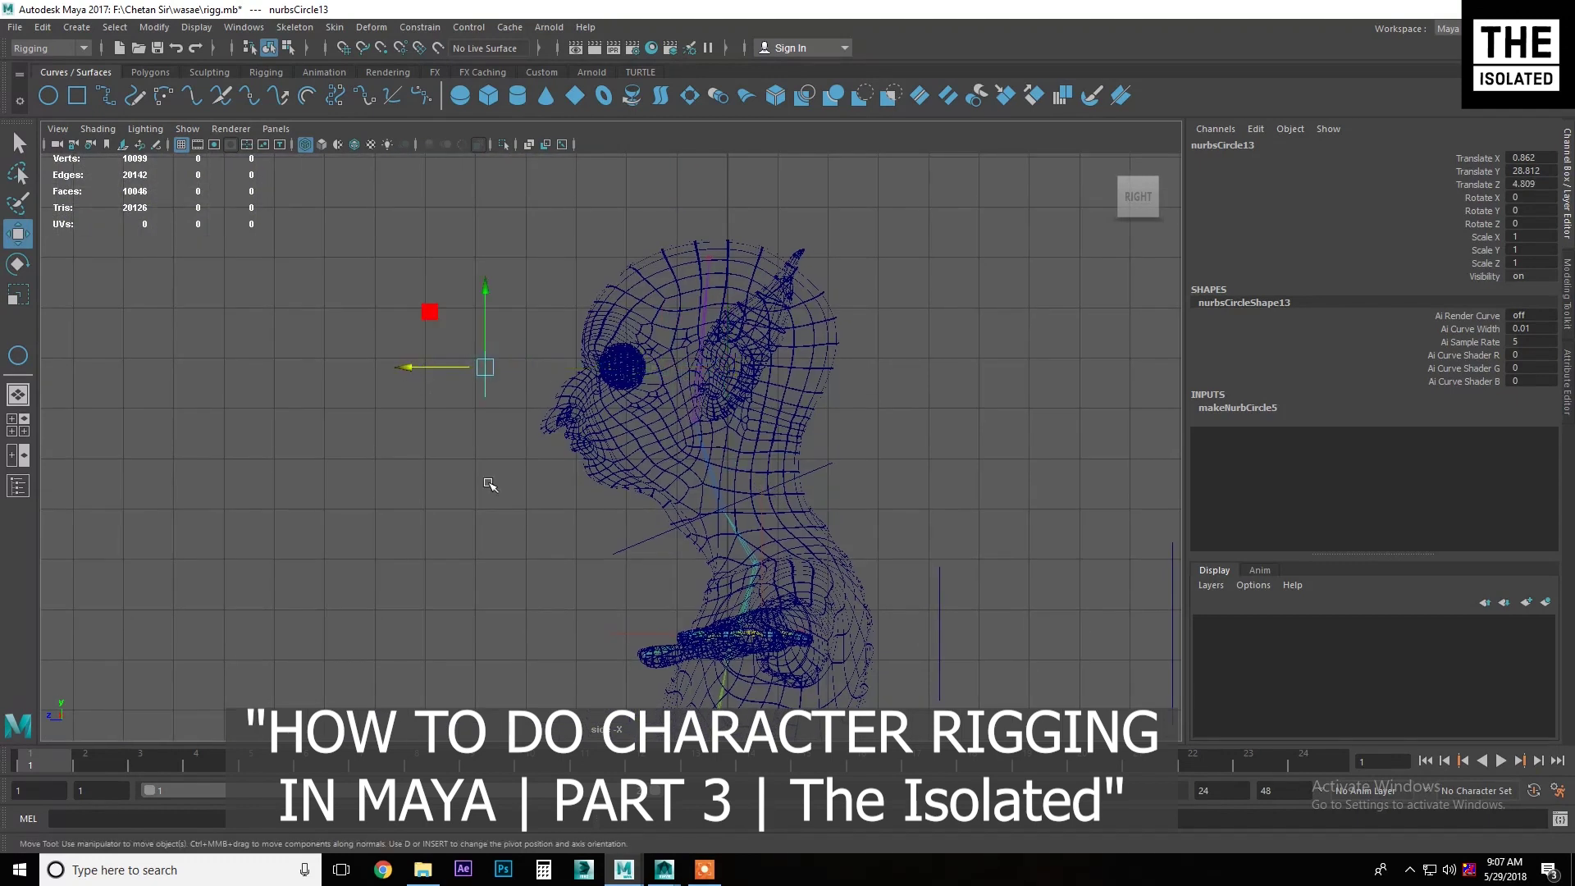
{"action": "key", "text": "space"}
{"action": "key", "text": "space"}
- Duplicate the eye circle onto the other eye
{"action": "key", "text": "ctrl+d"}
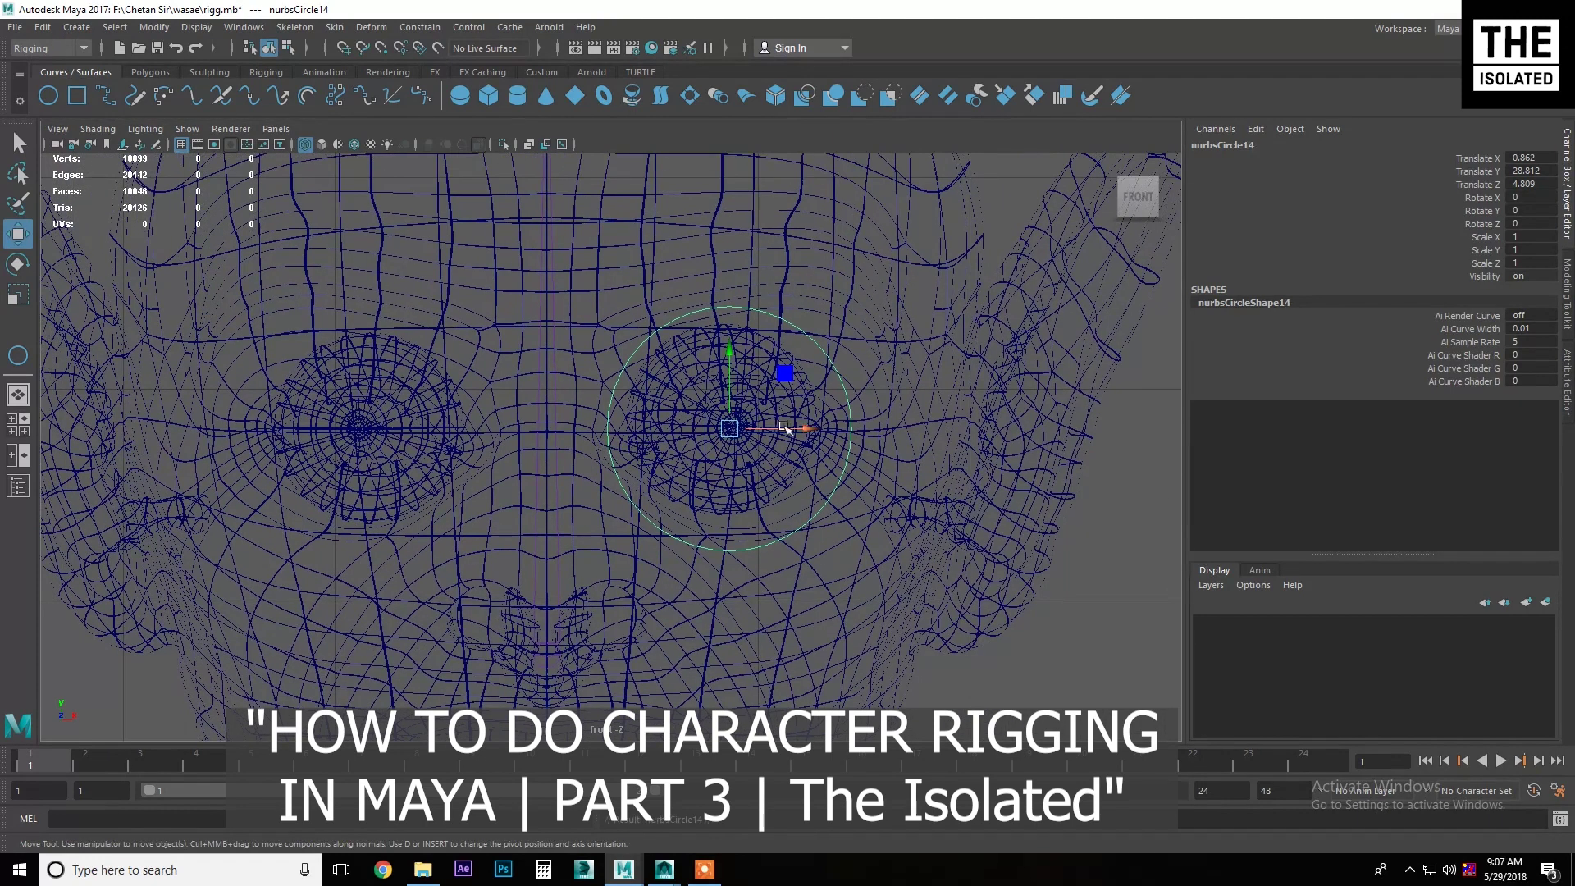
{"action": "mouse_move", "coordinate": [810, 427]}
{"action": "left_mouse_down"}
{"action": "mouse_move", "coordinate": [404, 424]}
{"action": "mouse_move", "coordinate": [442, 421]}
{"action": "left_mouse_up"}
{"action": "key", "text": "space"}
{"action": "key", "text": "space"}
{"action": "key", "text": "space"}
{"action": "key", "text": "space"}
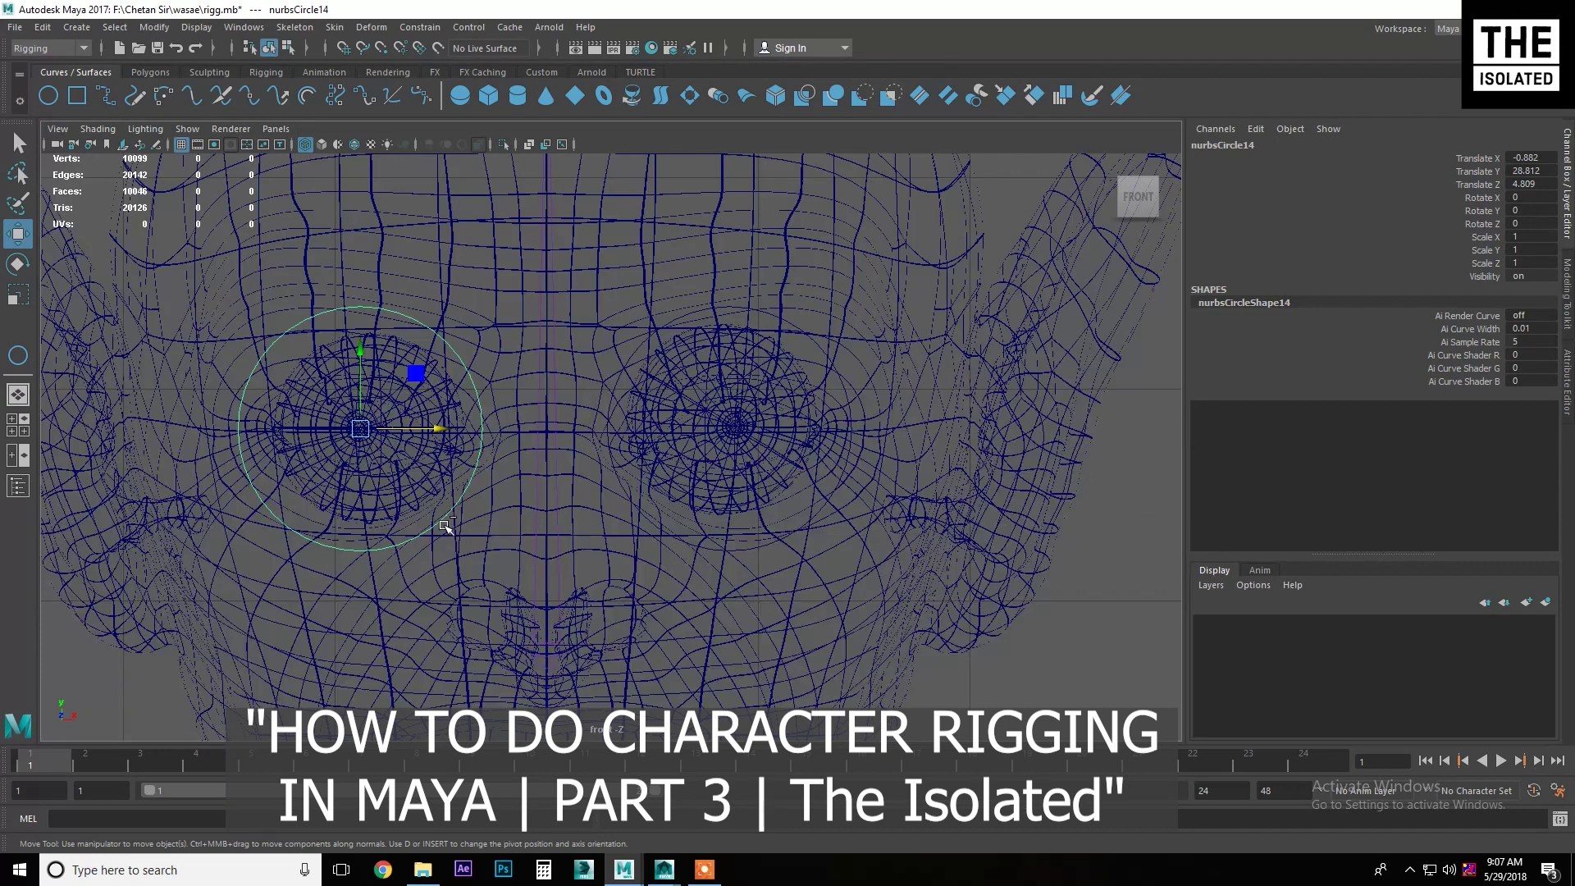
- Centre a circle copy between the eyes and stretch it into an oval around both
{"action": "left_click_drag", "start_coordinate": [435, 428], "coordinate": [759, 429]}
{"action": "key", "text": "r"}
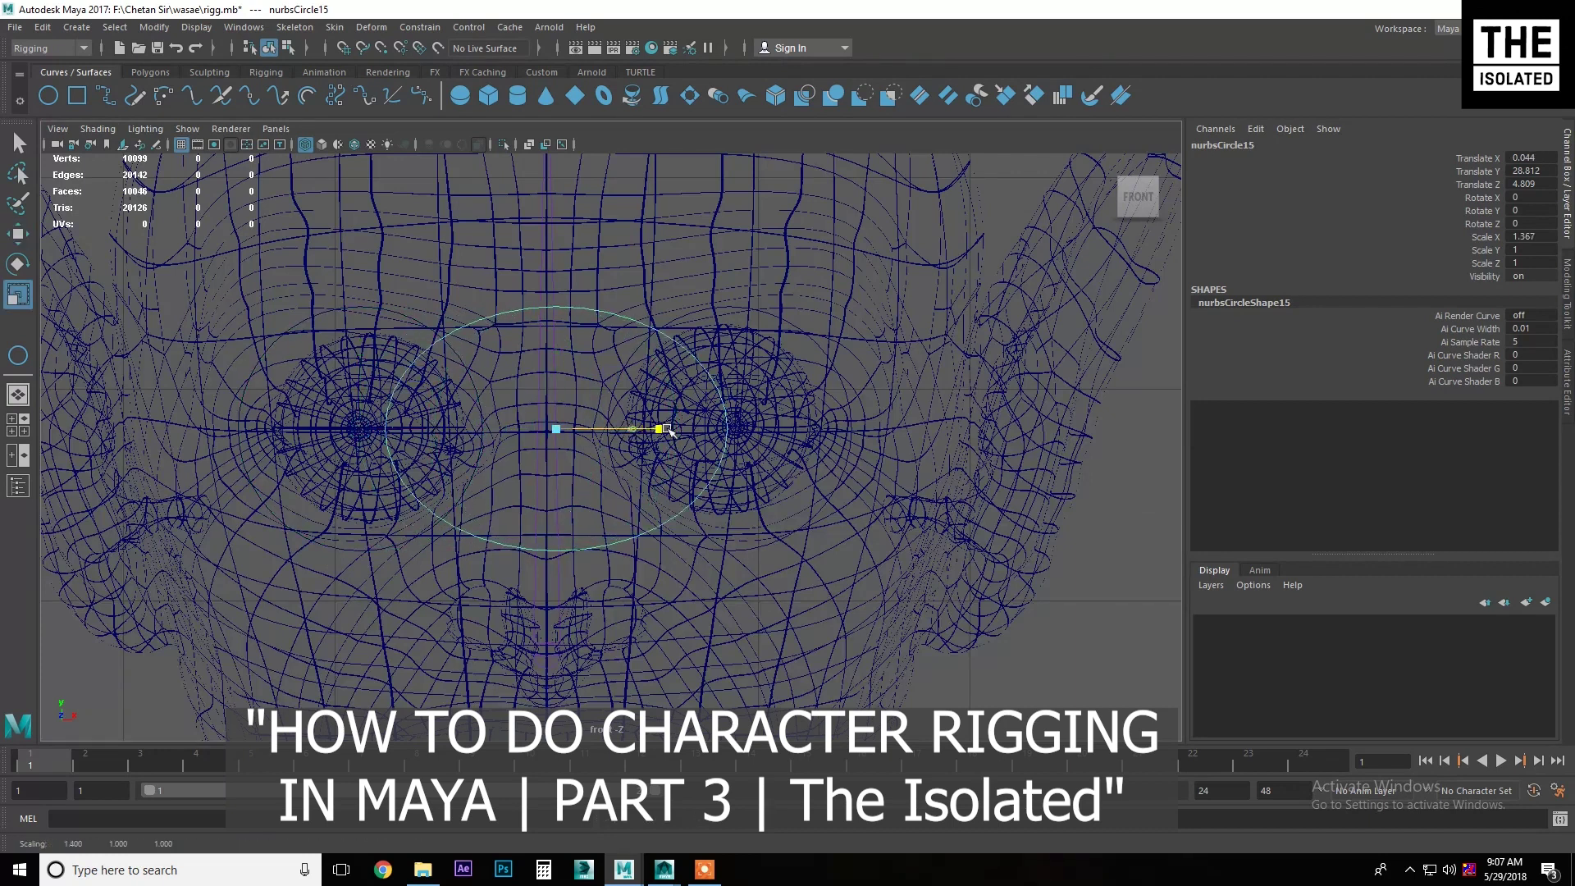
{"action": "left_click_drag", "start_coordinate": [555, 356], "coordinate": [555, 297]}
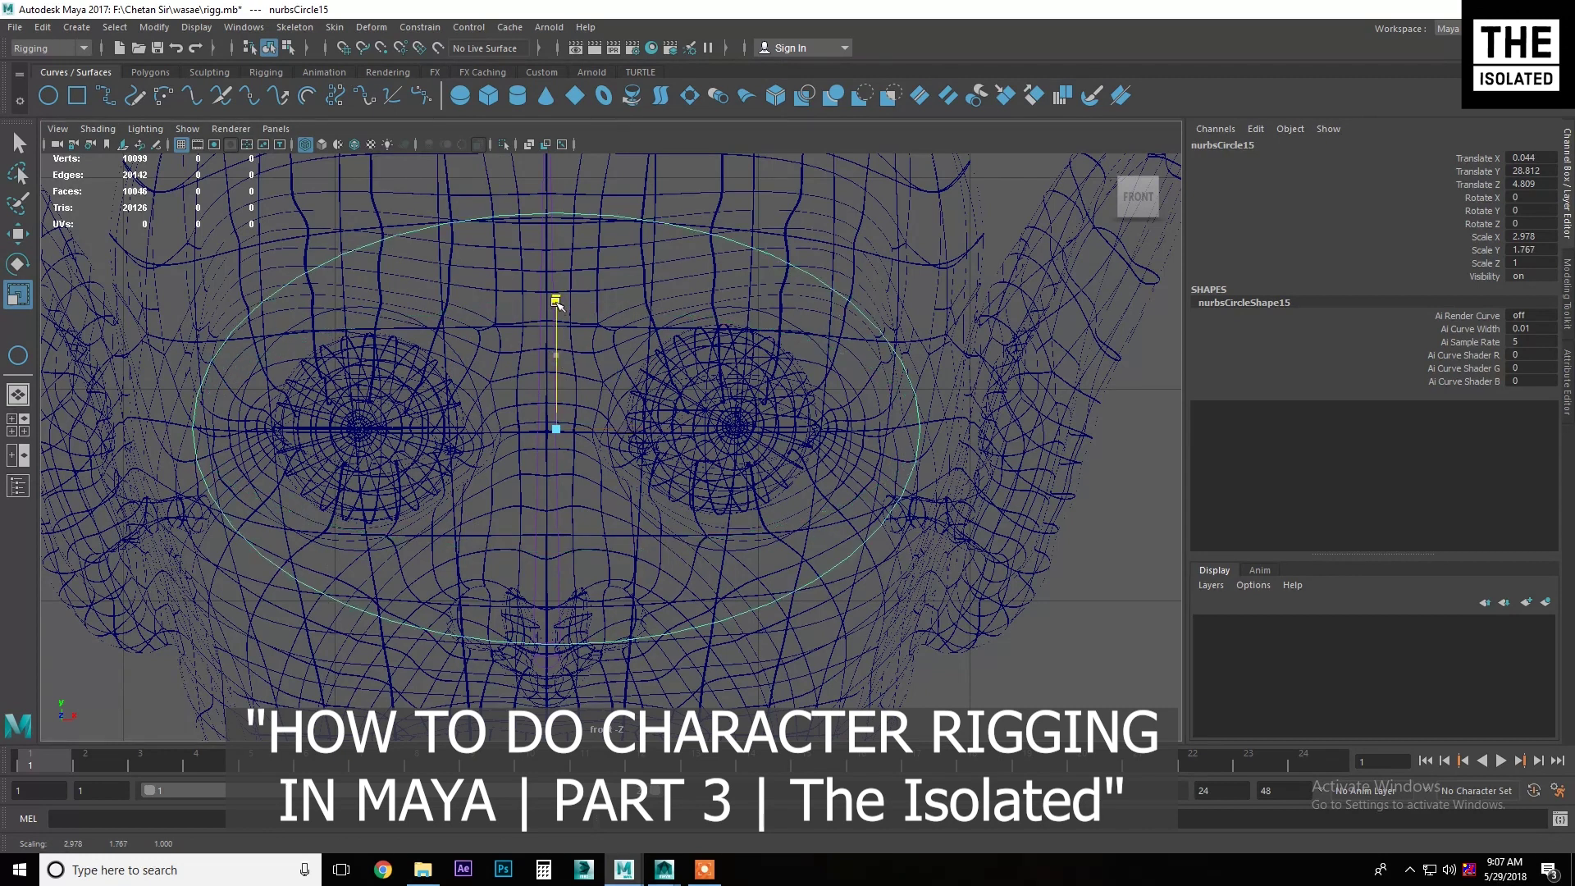
{"action": "key", "text": "space"}
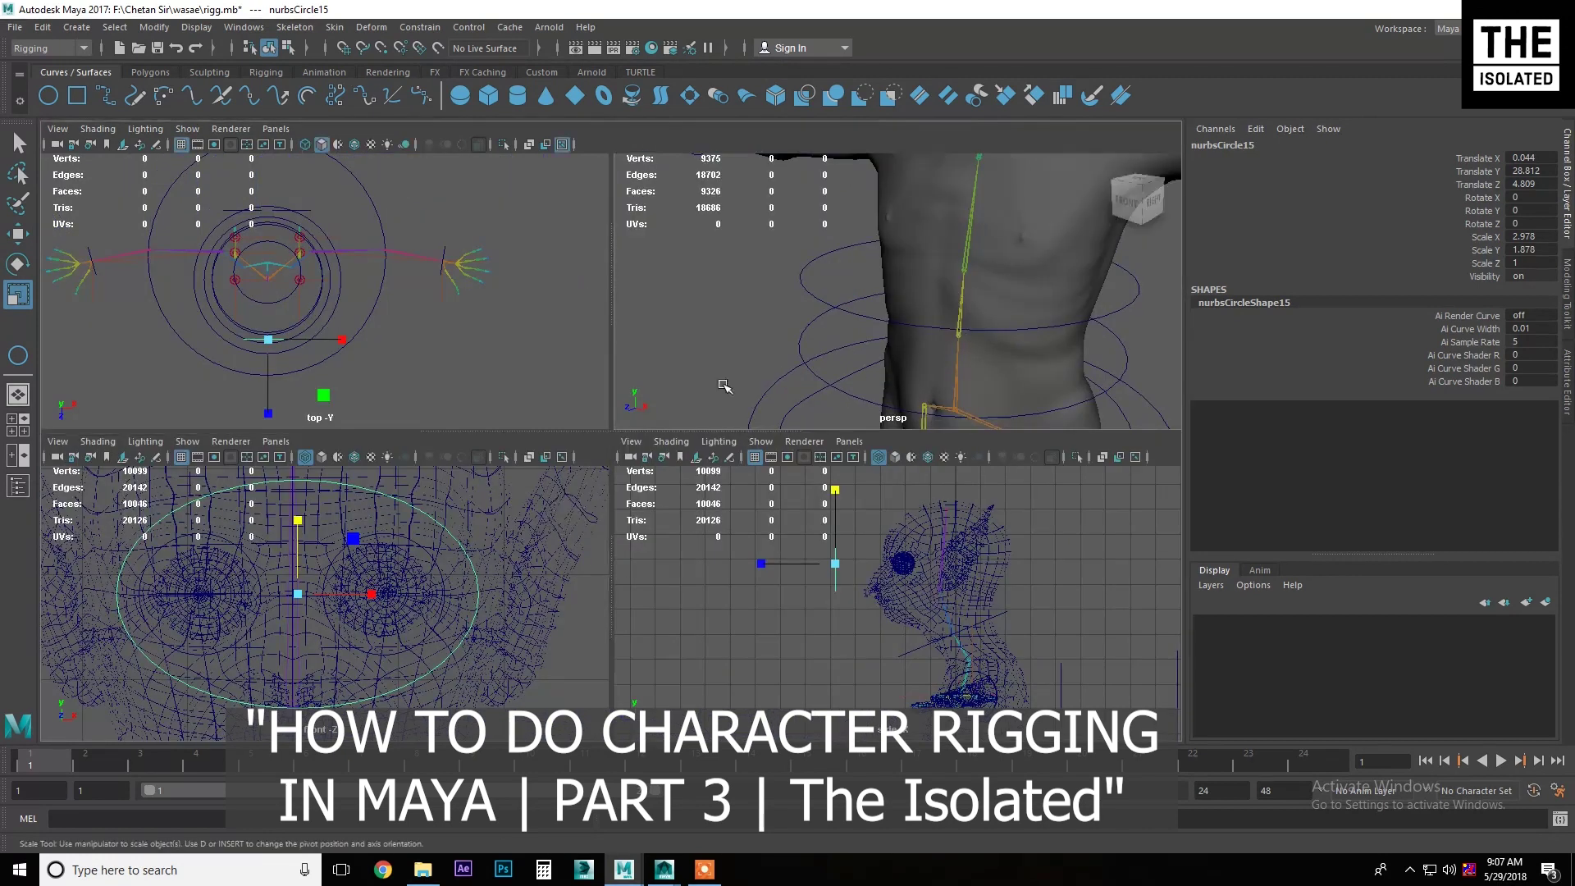
- Orbit to check the eye controls from the front, then activate the EP Curve Tool in four-view layout
{"action": "key", "text": "space"}
{"action": "left_click_drag", "start_coordinate": [668, 404], "coordinate": [597, 388], "text": "alt"}
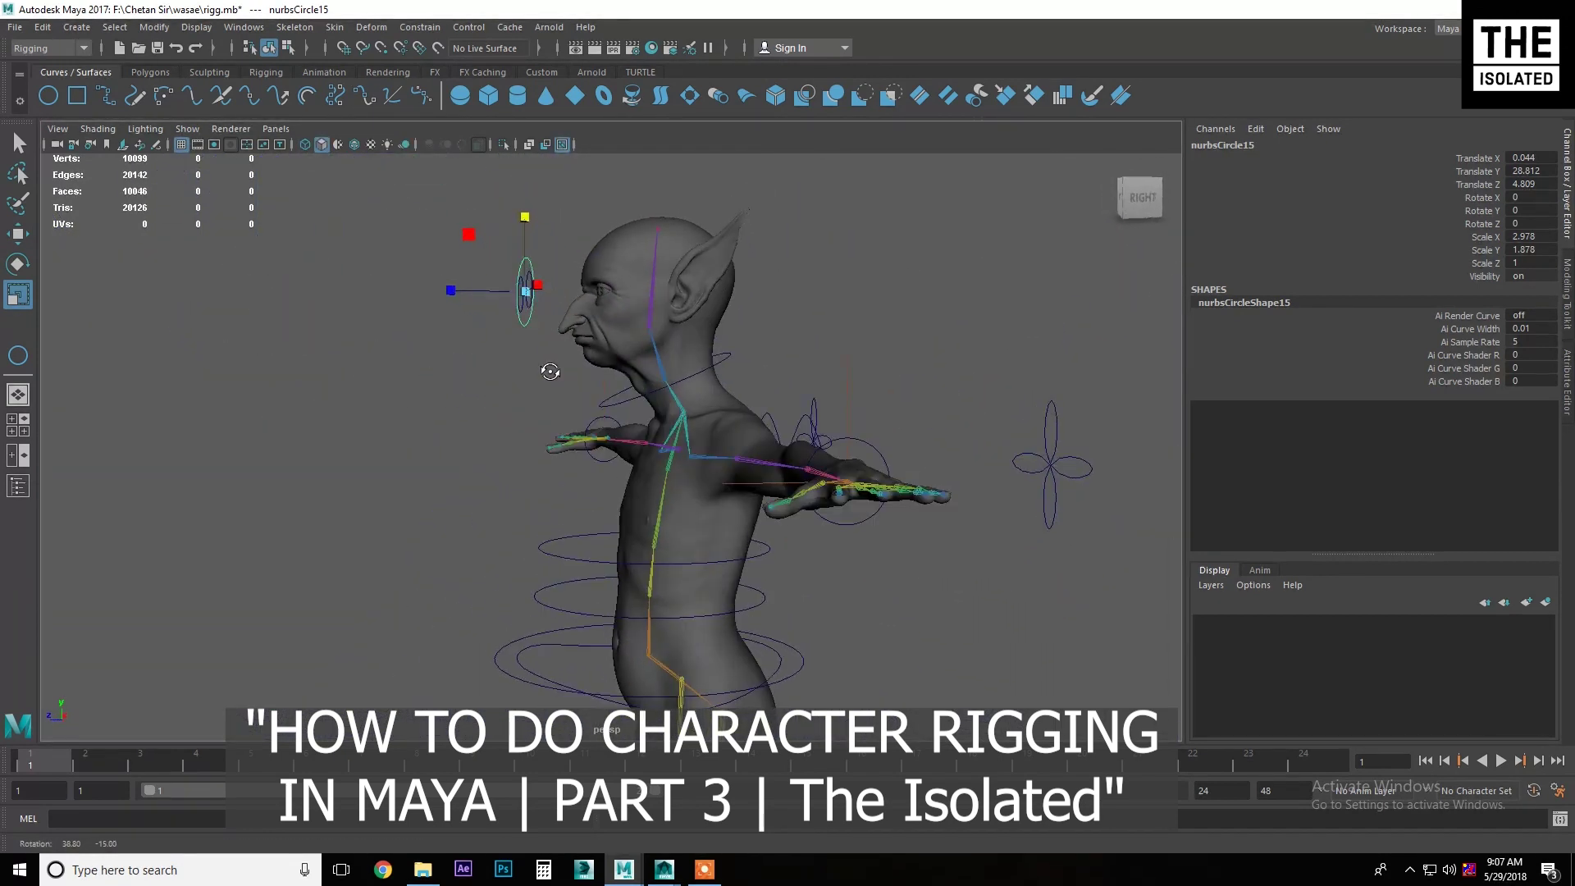
{"action": "mouse_move", "coordinate": [597, 388]}
{"action": "left_mouse_down", "text": "alt"}
{"action": "mouse_move", "coordinate": [549, 374]}
{"action": "mouse_move", "coordinate": [642, 448]}
{"action": "left_mouse_up", "text": "alt"}
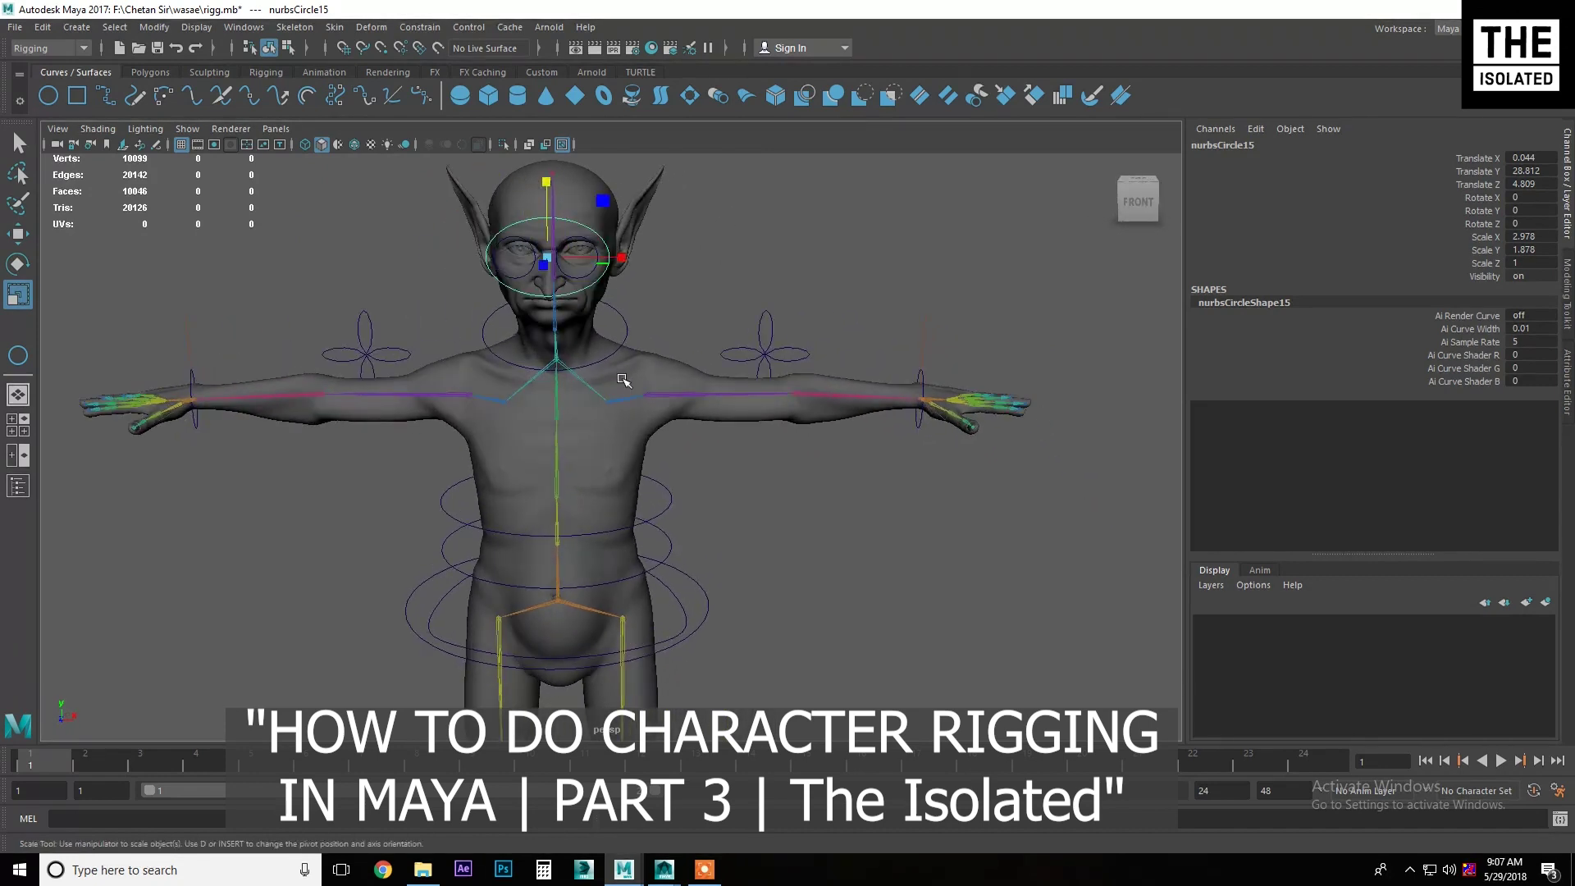
{"action": "left_click", "coordinate": [106, 97]}
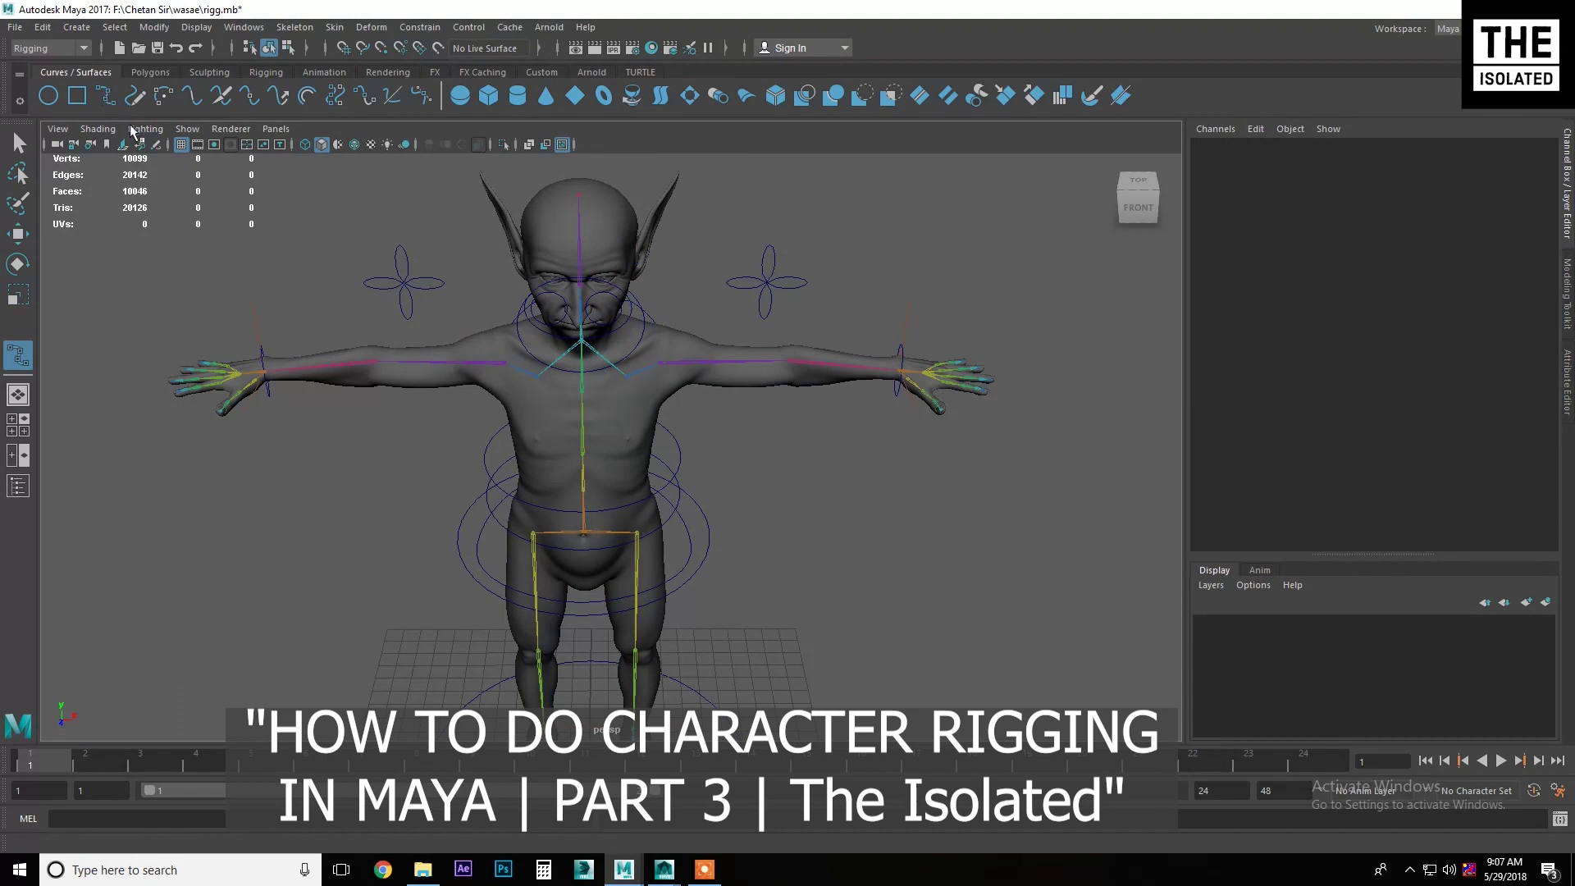
{"action": "key", "text": "space"}
{"action": "key", "text": "space"}
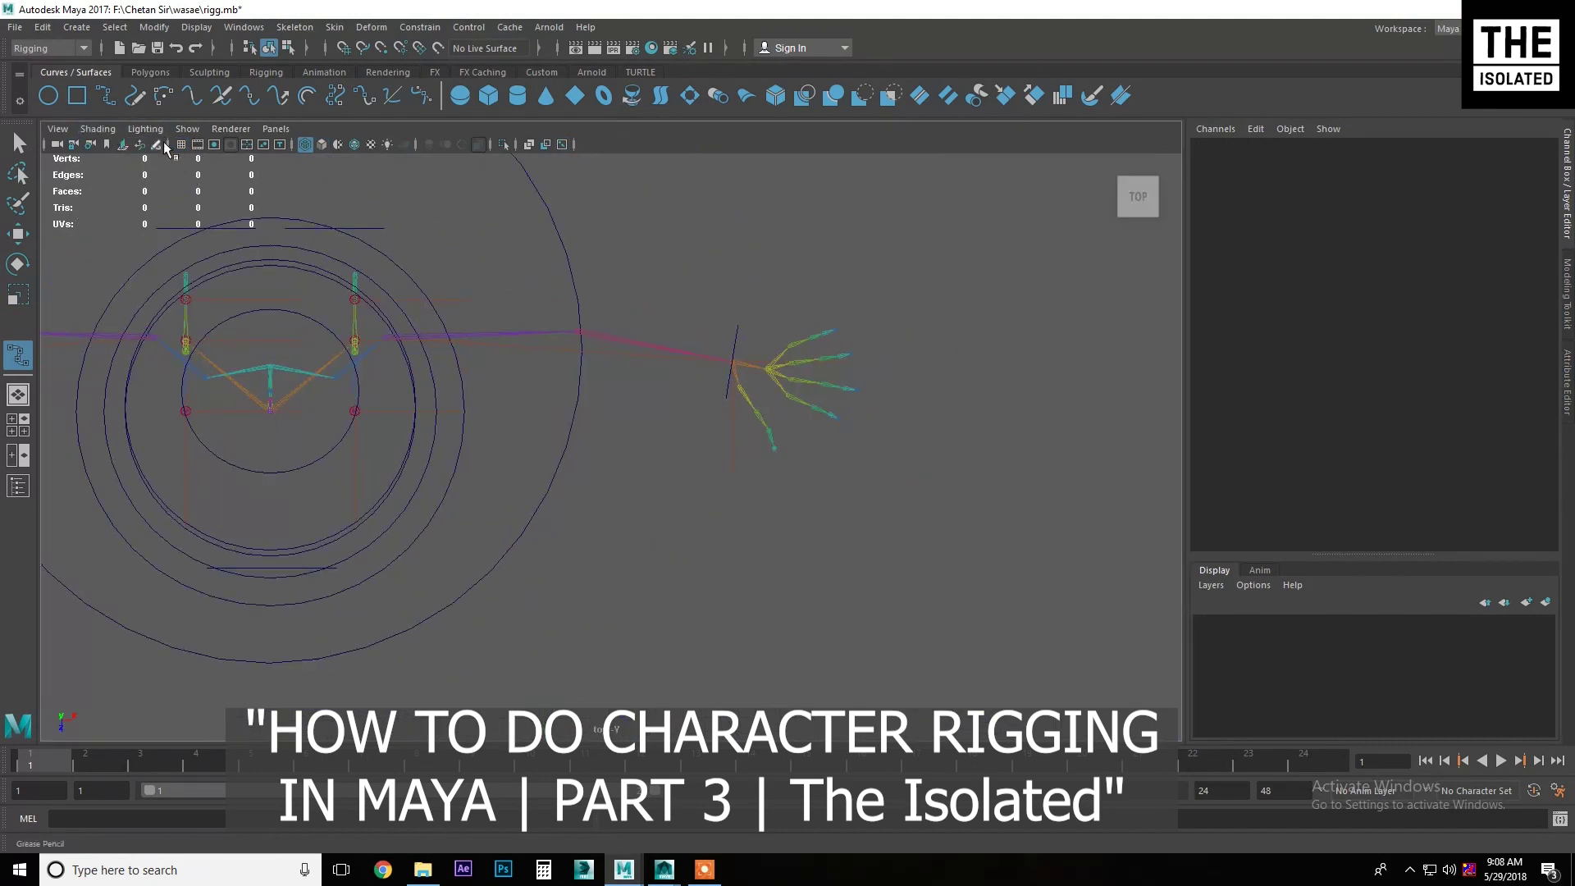
- Show polygons again and start an EP curve from the wrist around the thumb
{"action": "left_click", "coordinate": [193, 134]}
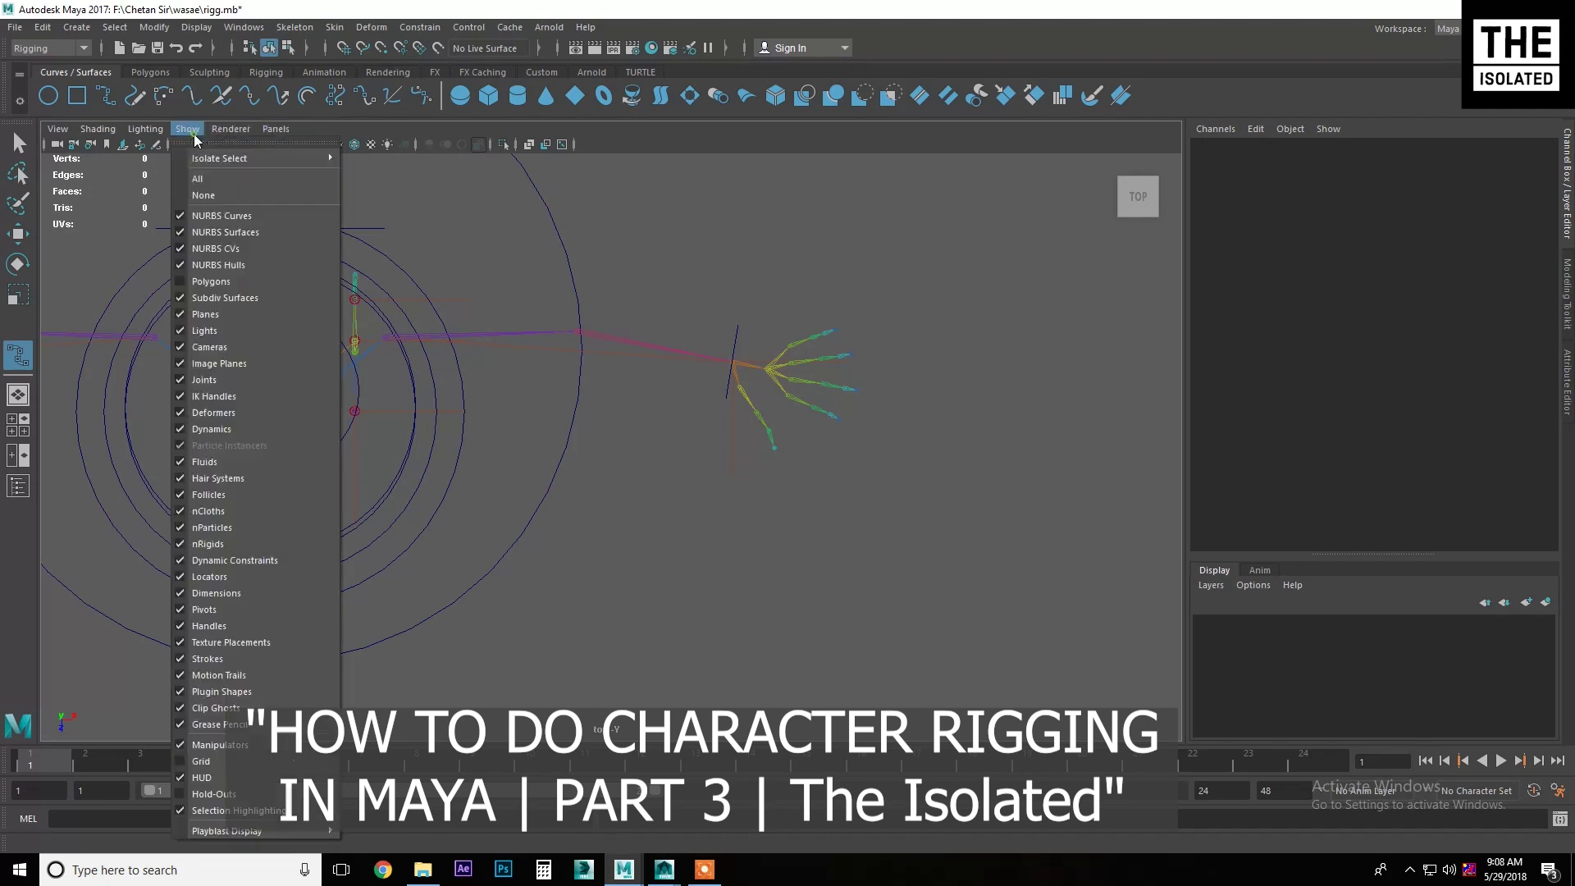
{"action": "left_click", "coordinate": [211, 282]}
{"action": "scroll", "coordinate": [457, 471], "scroll_direction": "up", "scroll_amount": 3}
{"action": "scroll", "coordinate": [457, 471], "scroll_direction": "up", "scroll_amount": 3}
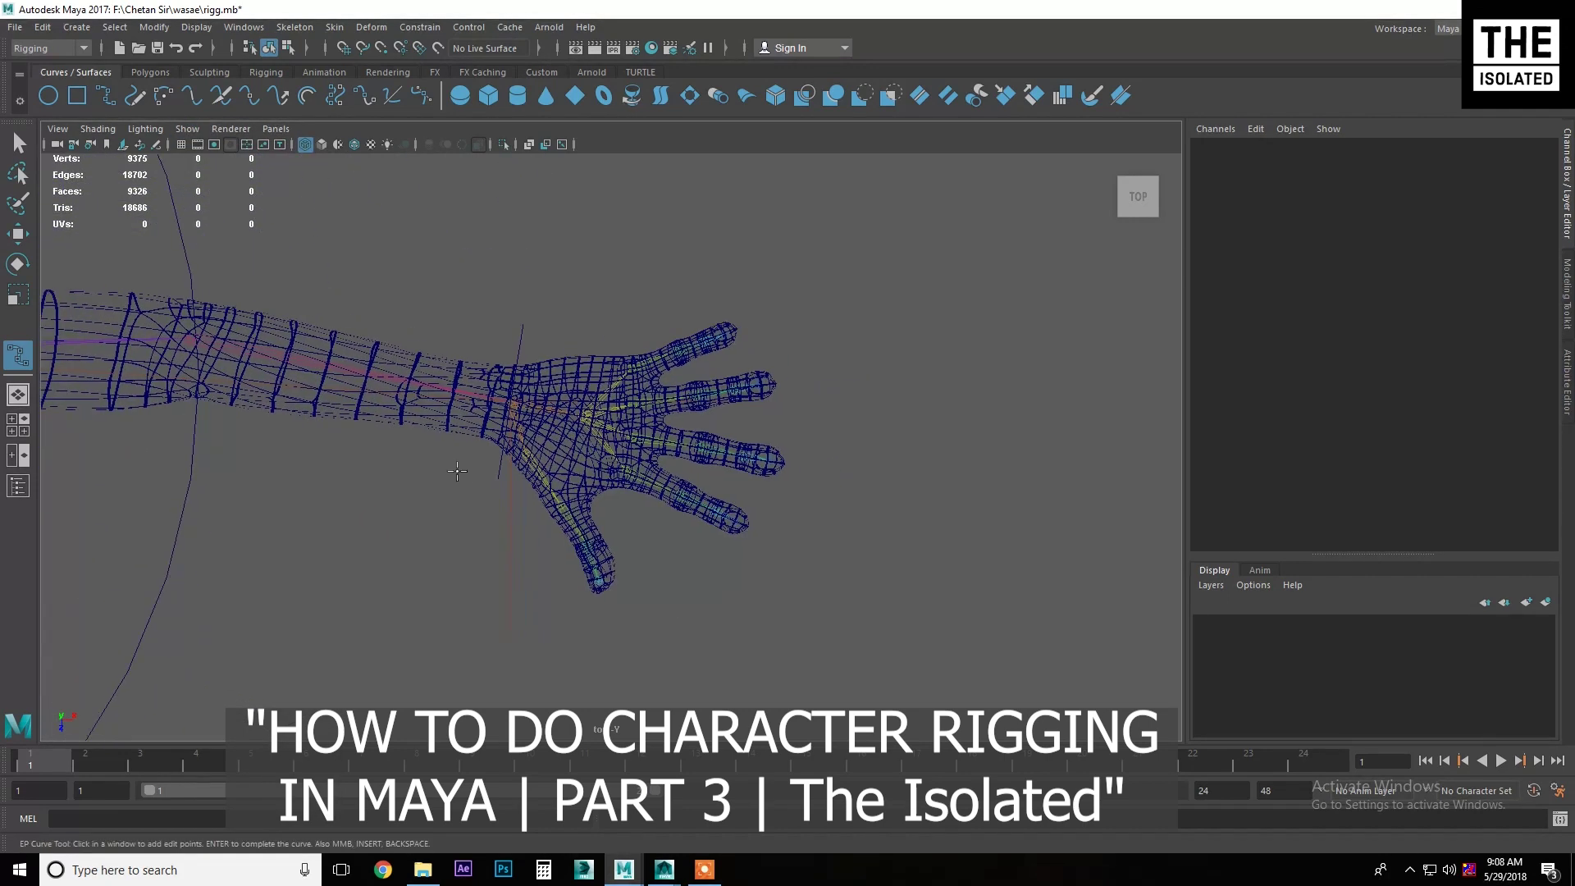
{"action": "left_click", "coordinate": [485, 457]}
{"action": "left_click", "coordinate": [557, 552]}
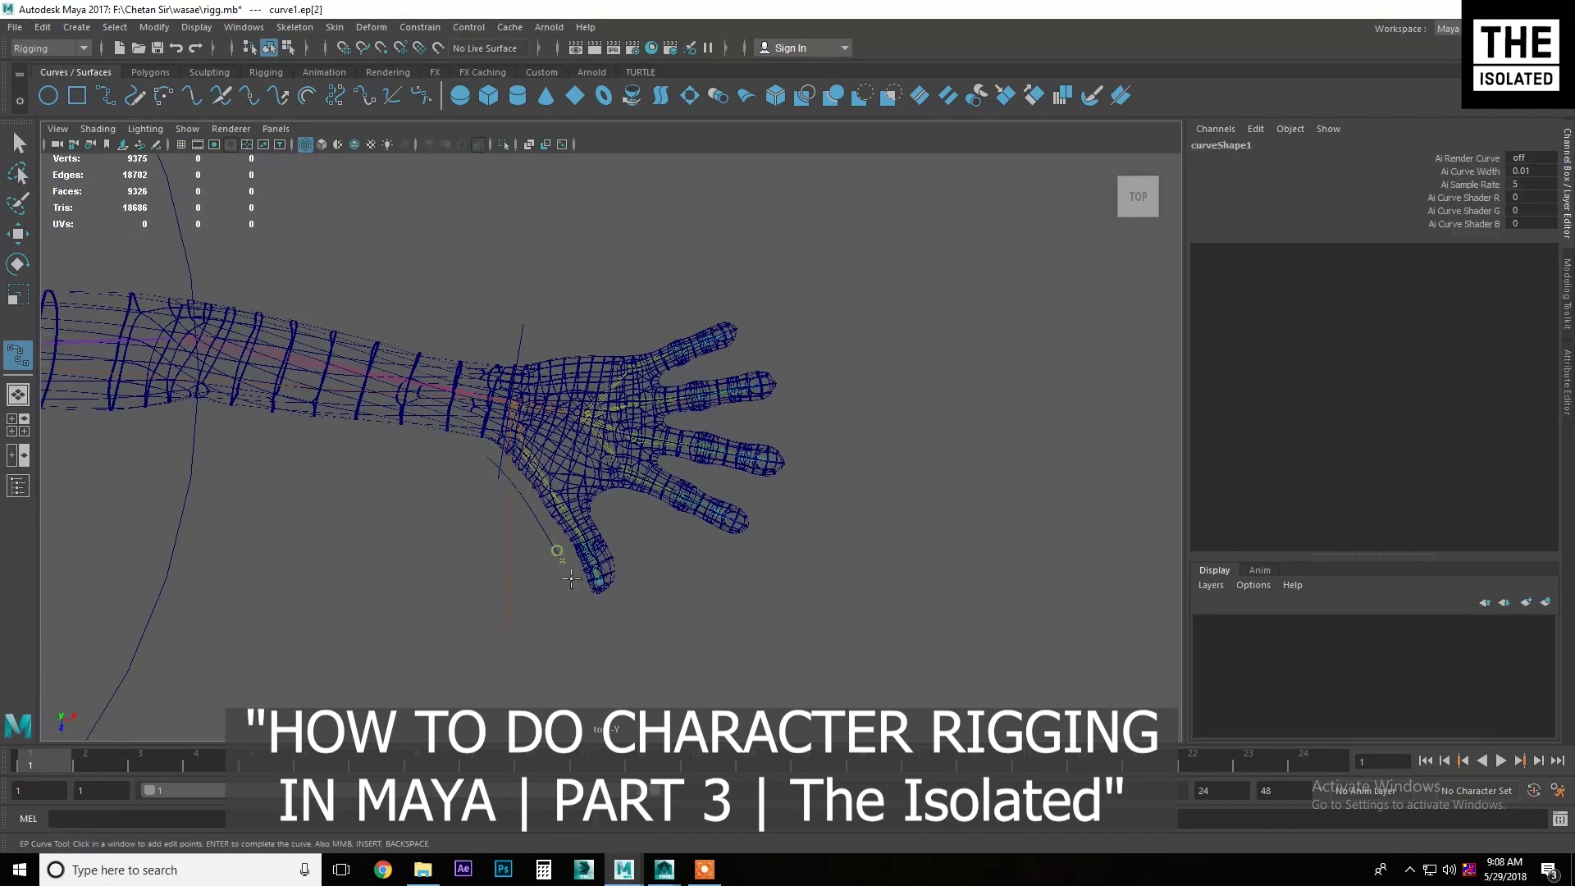
{"action": "left_click", "coordinate": [619, 608]}
{"action": "left_click", "coordinate": [625, 605]}
{"action": "left_click", "coordinate": [625, 575]}
{"action": "left_click", "coordinate": [623, 541]}
{"action": "left_click", "coordinate": [617, 503]}
- Continue the EP curve around the fingertips back to the wrist and finish it
{"action": "left_click", "coordinate": [803, 504]}
{"action": "left_click", "coordinate": [812, 423]}
{"action": "left_click", "coordinate": [791, 353]}
{"action": "left_click", "coordinate": [751, 322]}
{"action": "left_click", "coordinate": [735, 310]}
{"action": "left_click", "coordinate": [527, 349]}
{"action": "scroll", "coordinate": [488, 447], "scroll_direction": "up", "scroll_amount": 2}
{"action": "scroll", "coordinate": [501, 443], "scroll_direction": "up", "scroll_amount": 2}
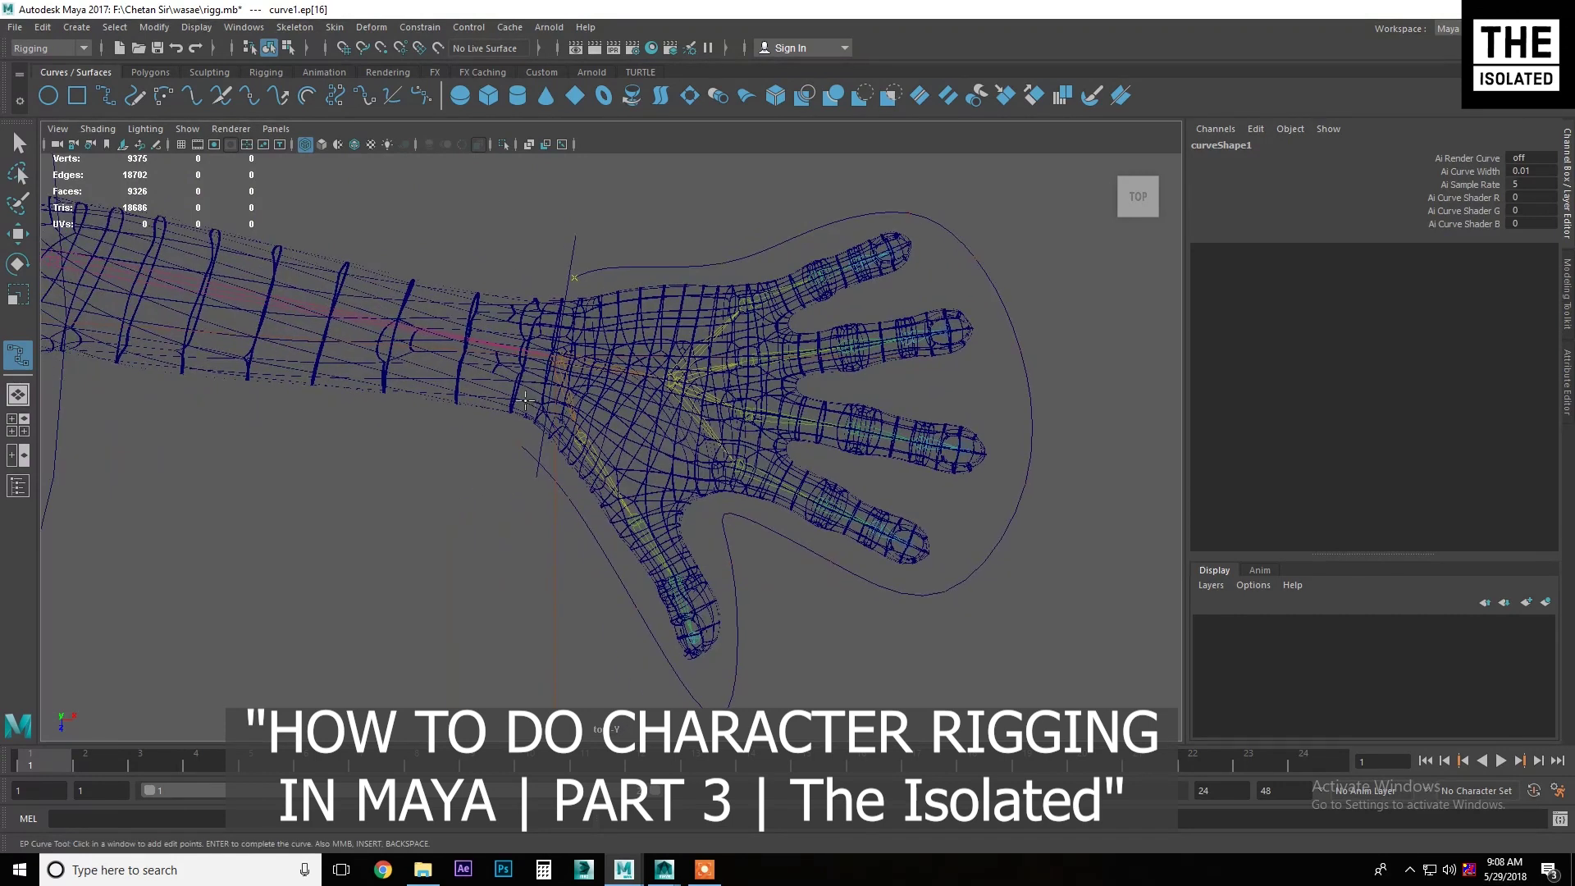
{"action": "left_click", "coordinate": [522, 383]}
{"action": "middle_click", "coordinate": [519, 444]}
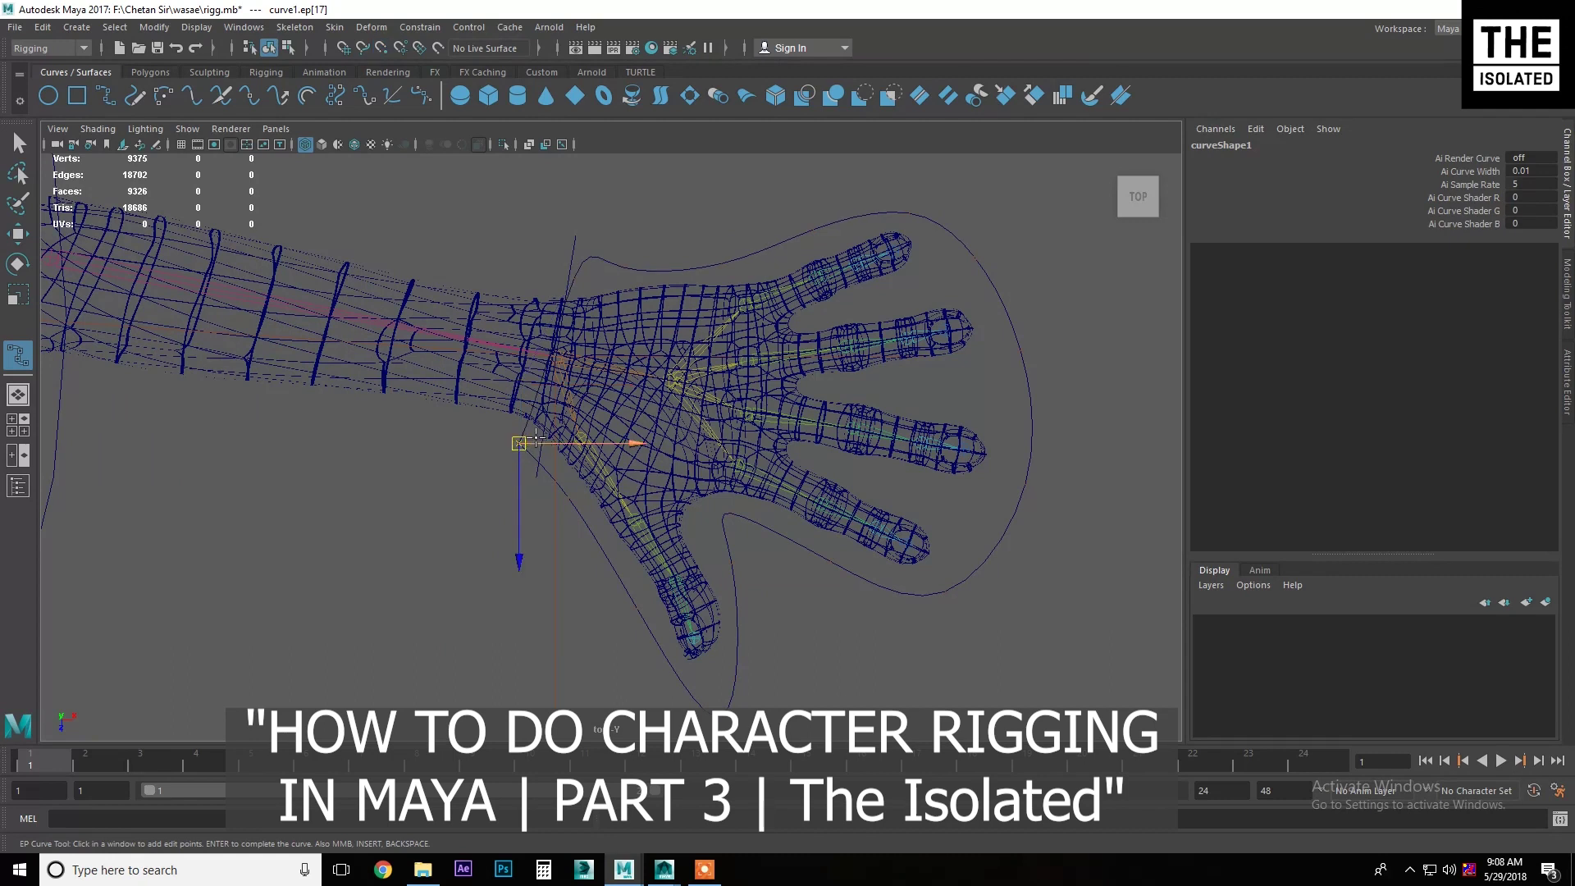
{"action": "key", "text": "Return"}
{"action": "key", "text": "r"}
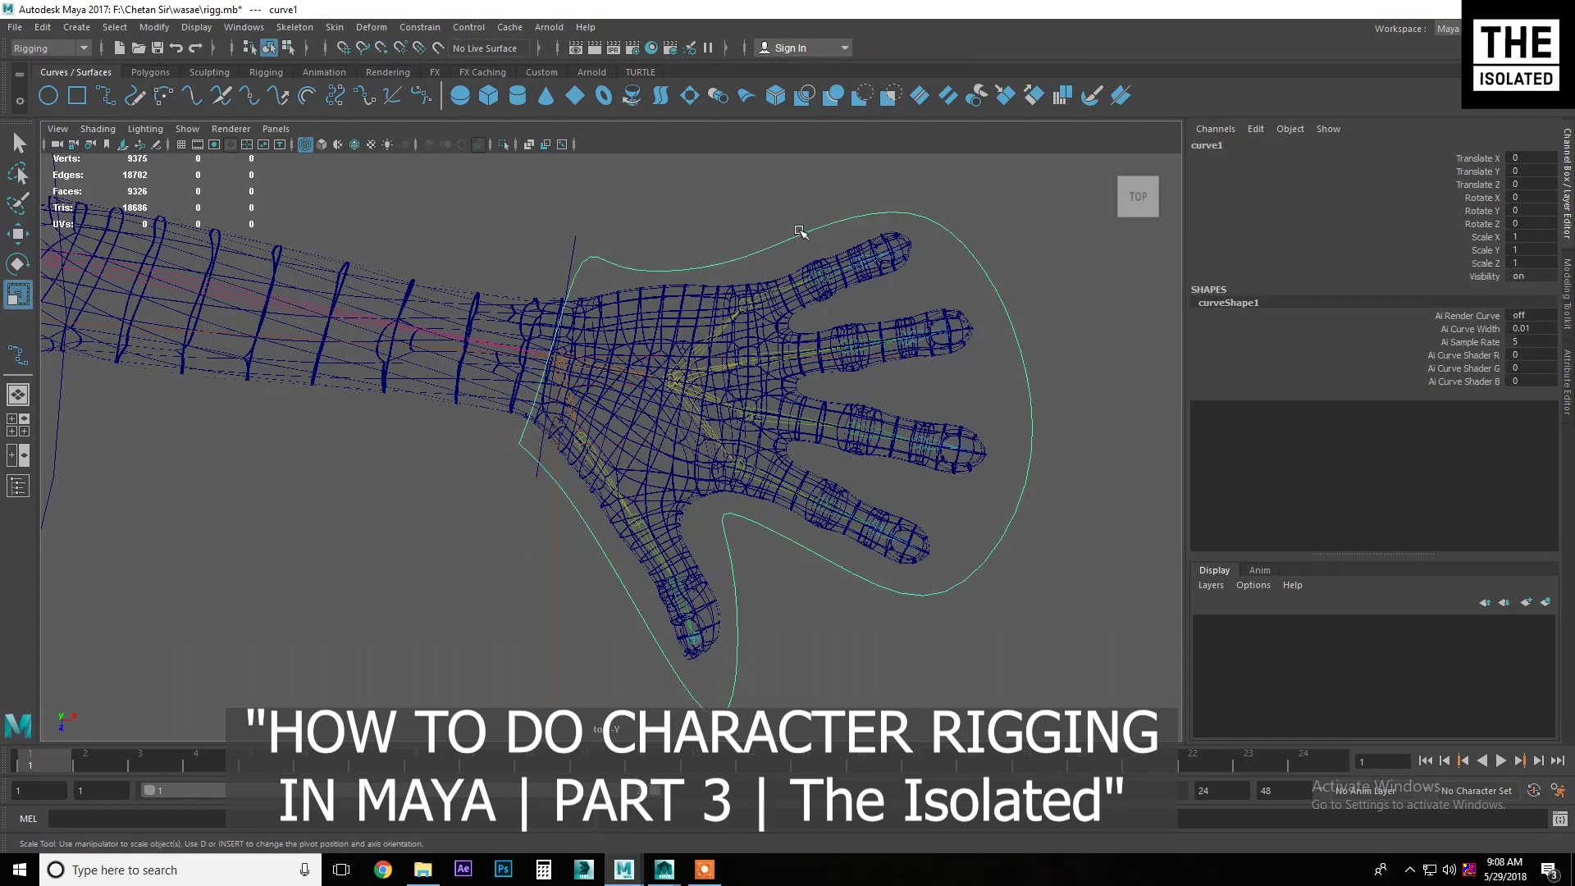
- In Control Vertex mode, move the hand curve's CVs to fit the wrist and thumb tip
{"action": "right_click_drag", "start_coordinate": [799, 232], "coordinate": [792, 185]}
{"action": "middle_click_drag", "start_coordinate": [620, 244], "coordinate": [603, 300], "text": "alt"}
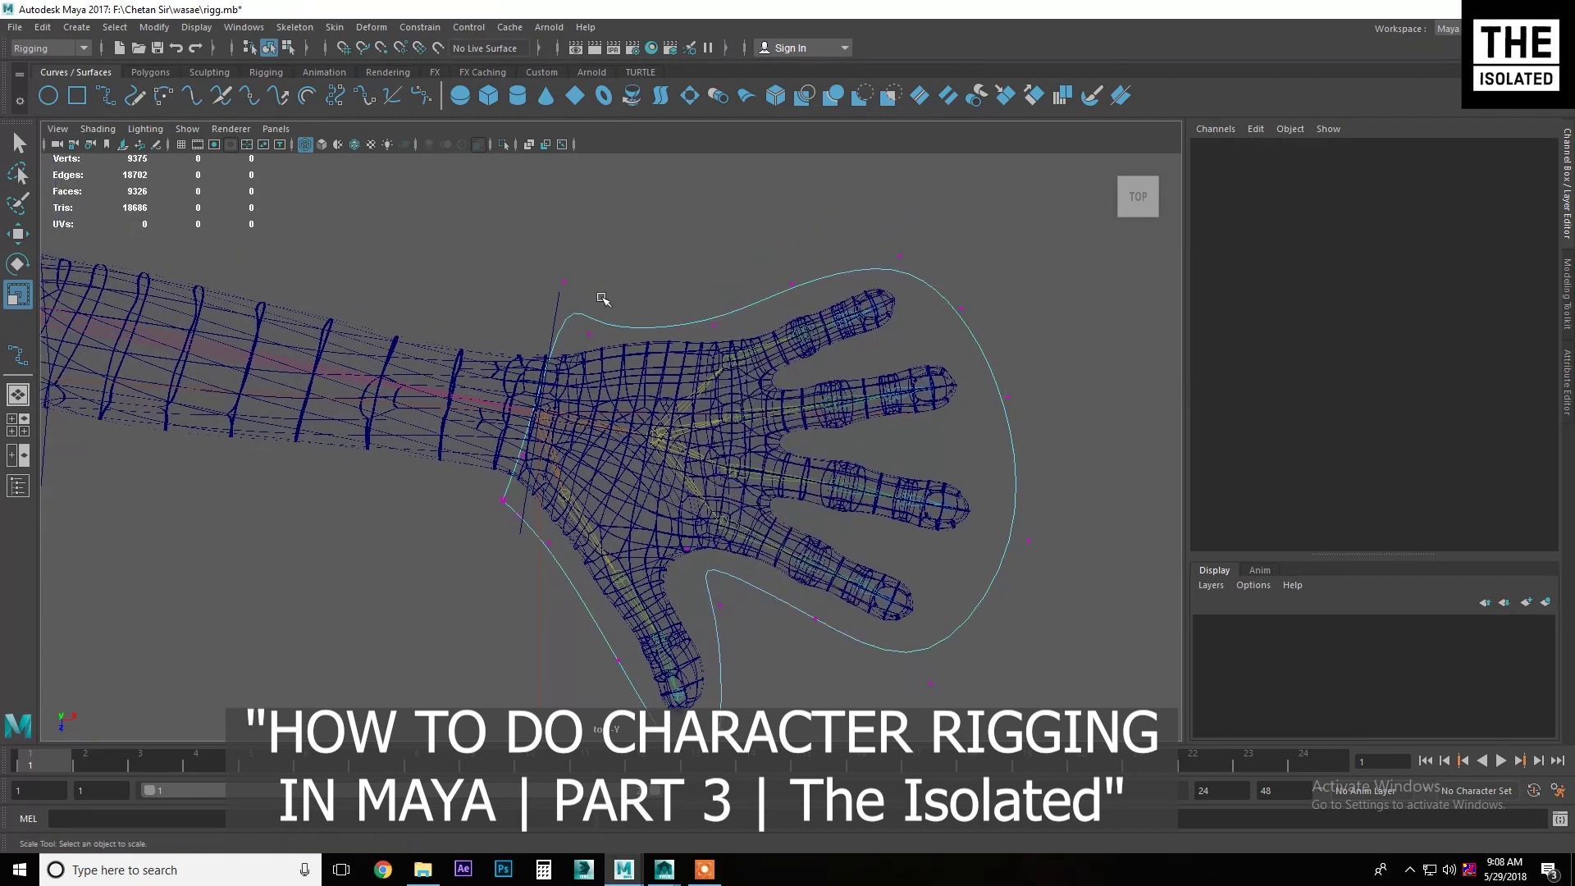
{"action": "mouse_move", "coordinate": [580, 340]}
{"action": "left_mouse_down"}
{"action": "mouse_move", "coordinate": [599, 323]}
{"action": "mouse_move", "coordinate": [582, 289]}
{"action": "left_mouse_up"}
{"action": "key", "text": "w"}
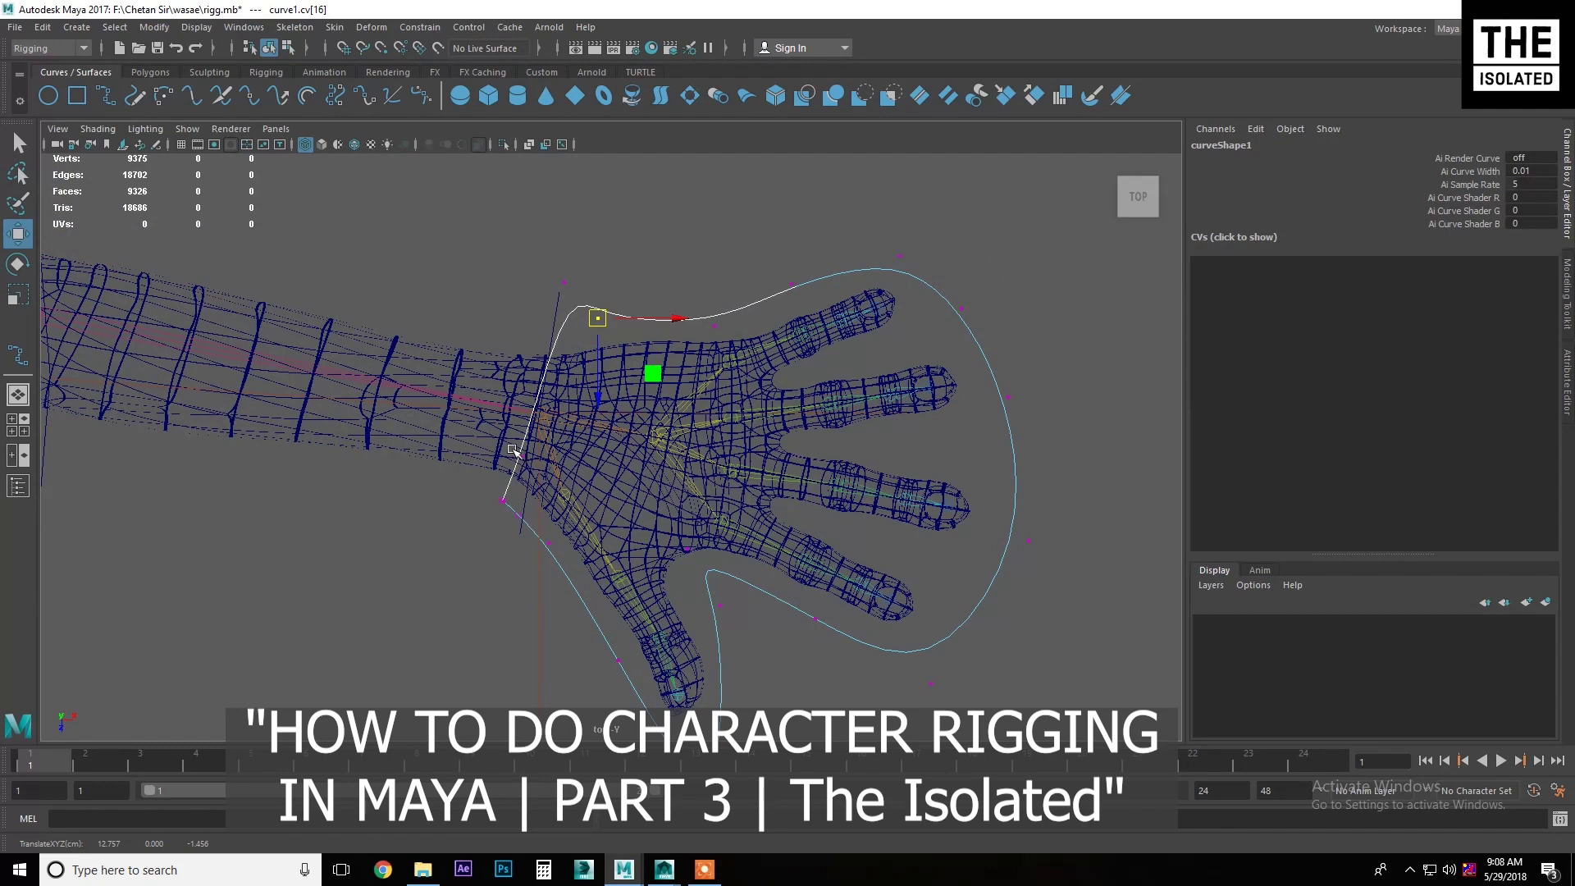
{"action": "left_click_drag", "start_coordinate": [505, 420], "coordinate": [529, 447]}
{"action": "middle_click_drag", "start_coordinate": [582, 545], "coordinate": [566, 356], "text": "alt"}
{"action": "left_click", "coordinate": [705, 558]}
{"action": "left_click_drag", "start_coordinate": [694, 567], "coordinate": [672, 600]}
{"action": "left_click", "coordinate": [605, 457]}
{"action": "left_click", "coordinate": [684, 589]}
{"action": "left_click_drag", "start_coordinate": [683, 590], "coordinate": [671, 579]}
- Adjust the outer-side and fingertip CVs, return to Object Mode, and duplicate the curve
{"action": "left_click", "coordinate": [727, 513]}
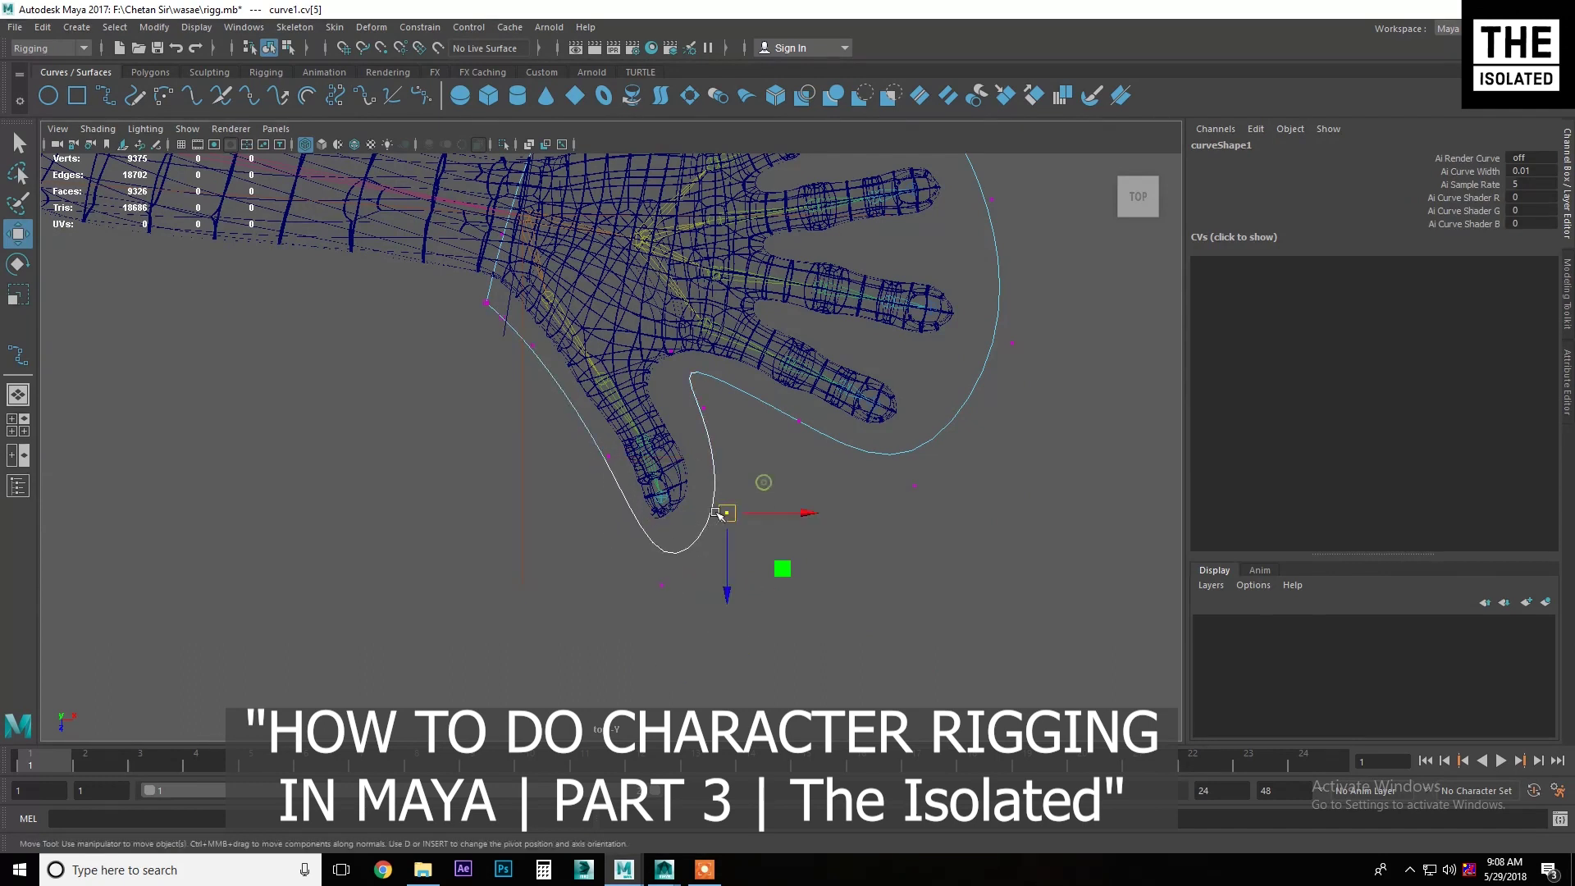
{"action": "left_click_drag", "start_coordinate": [727, 516], "coordinate": [923, 523], "text": "alt"}
{"action": "left_click", "coordinate": [878, 571]}
{"action": "middle_click_drag", "start_coordinate": [956, 444], "coordinate": [935, 537], "text": "alt"}
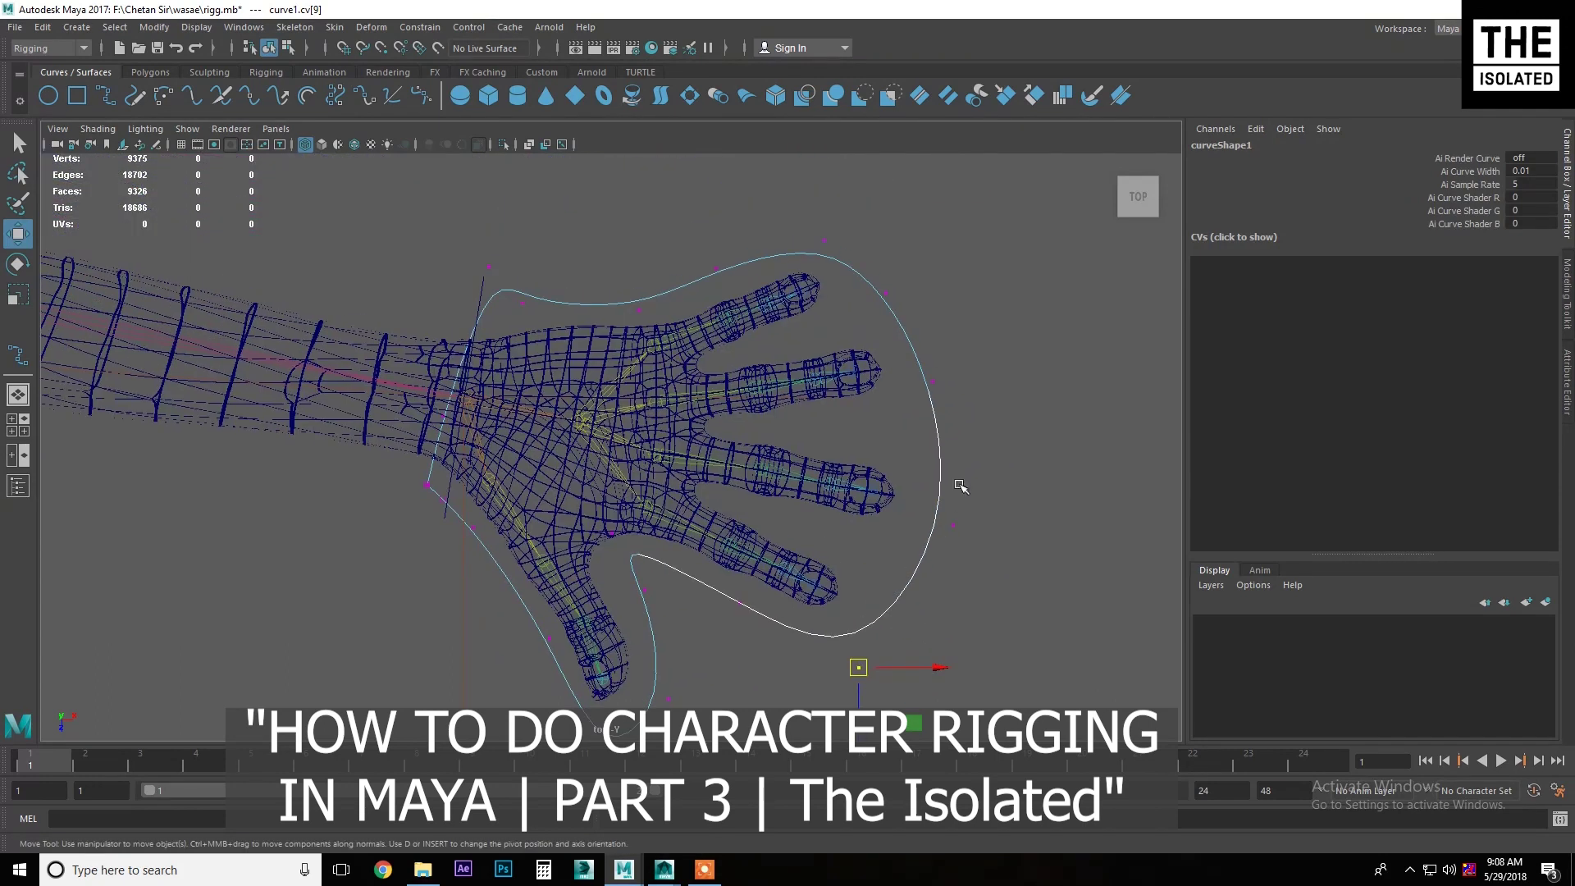
{"action": "left_click_drag", "start_coordinate": [867, 314], "coordinate": [869, 311]}
{"action": "middle_click_drag", "start_coordinate": [675, 304], "coordinate": [700, 279], "text": "alt"}
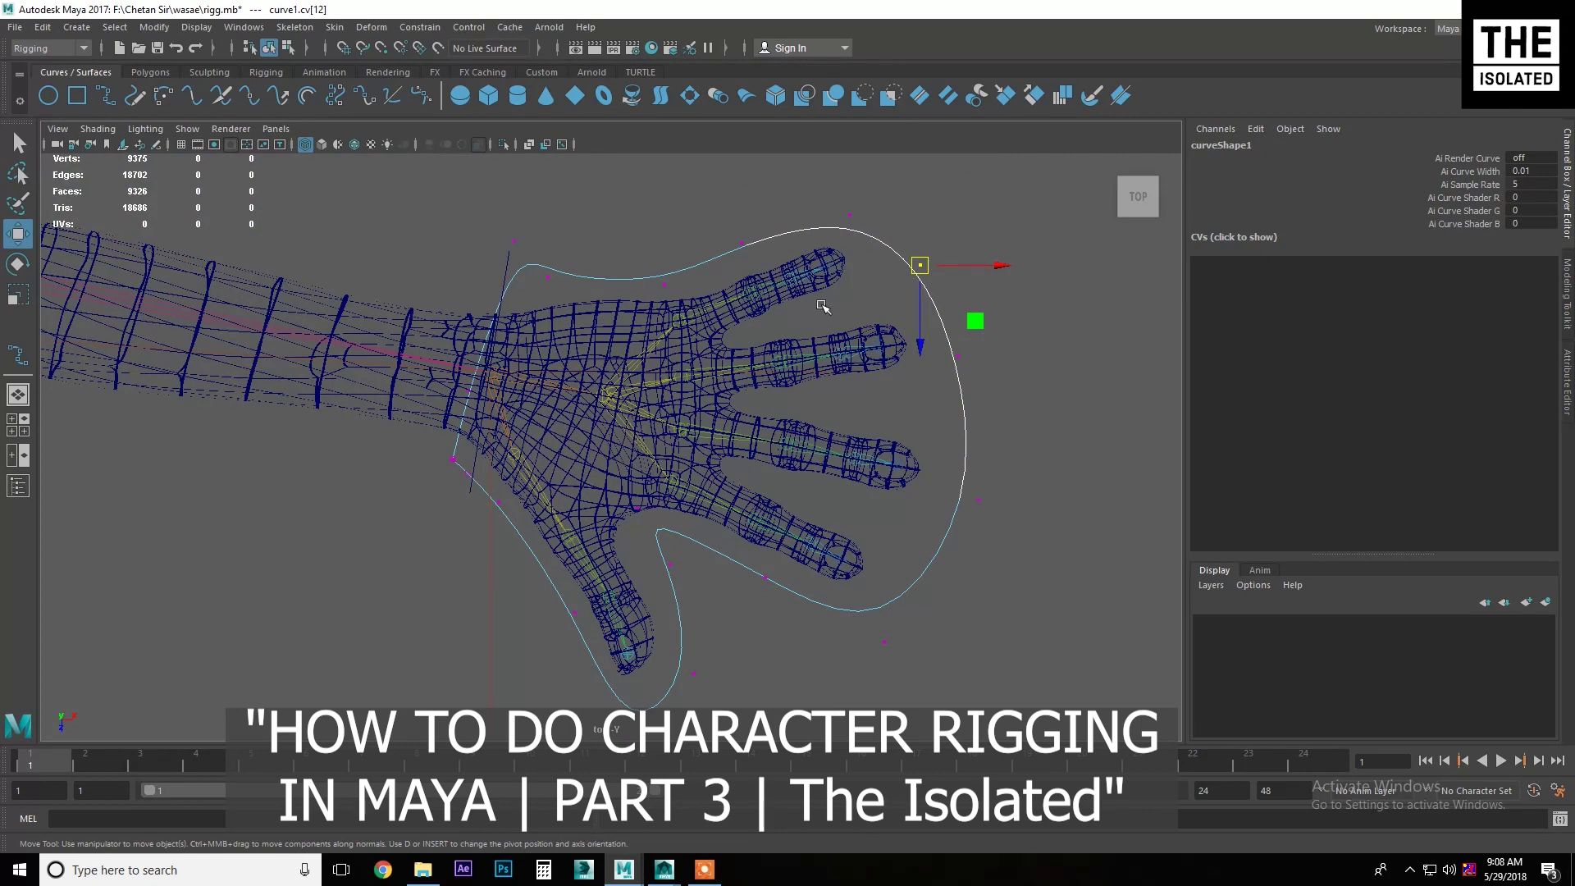
{"action": "right_click_drag", "start_coordinate": [908, 230], "coordinate": [943, 217]}
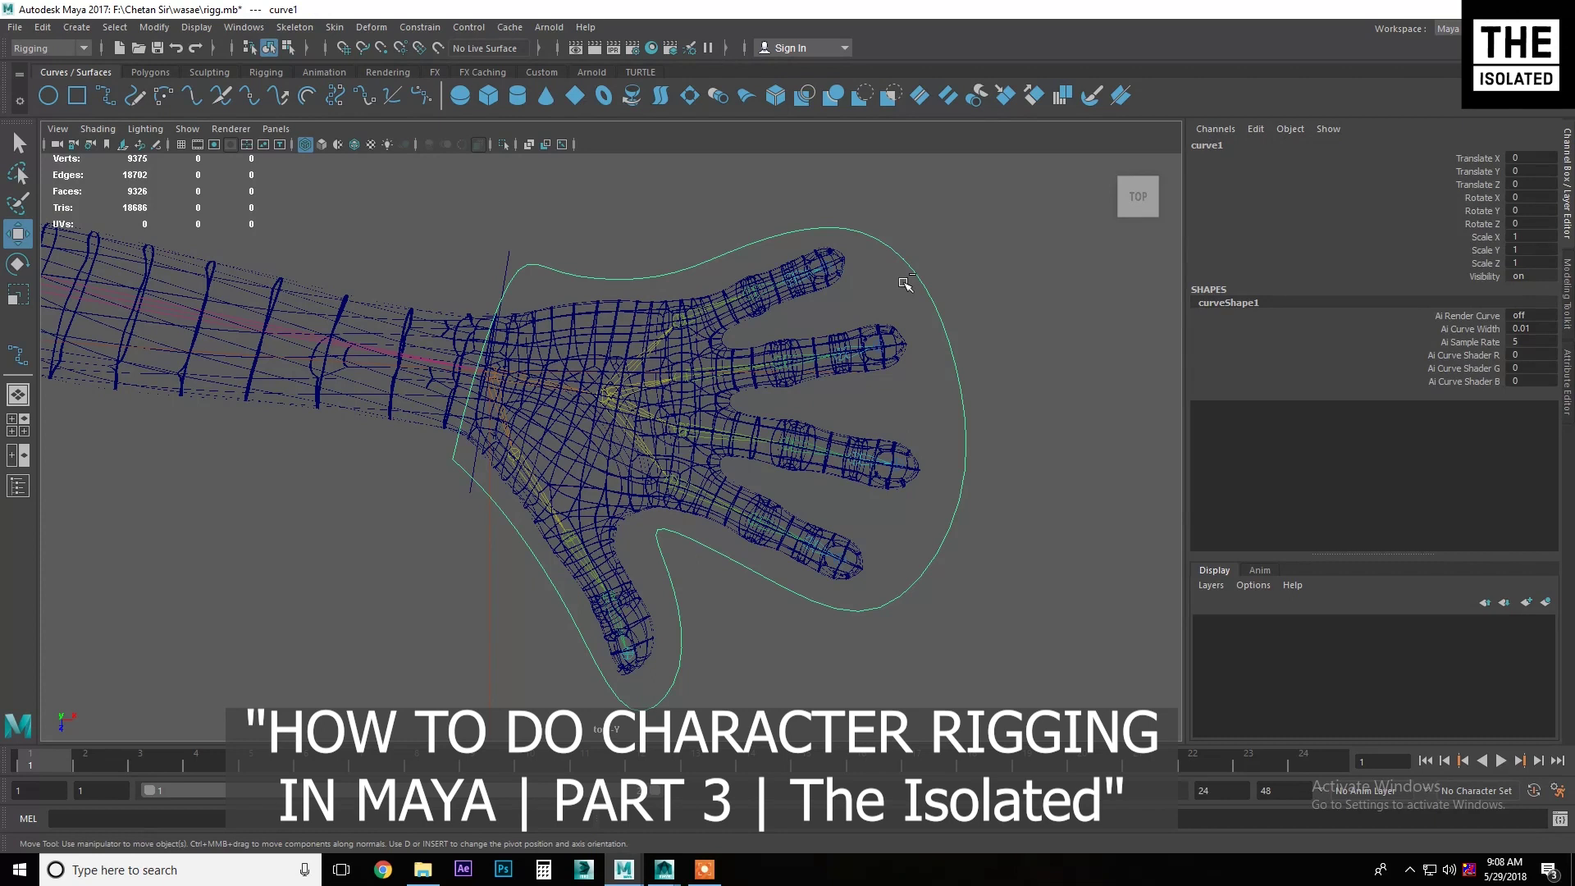
{"action": "key", "text": "space"}
{"action": "key", "text": "space"}
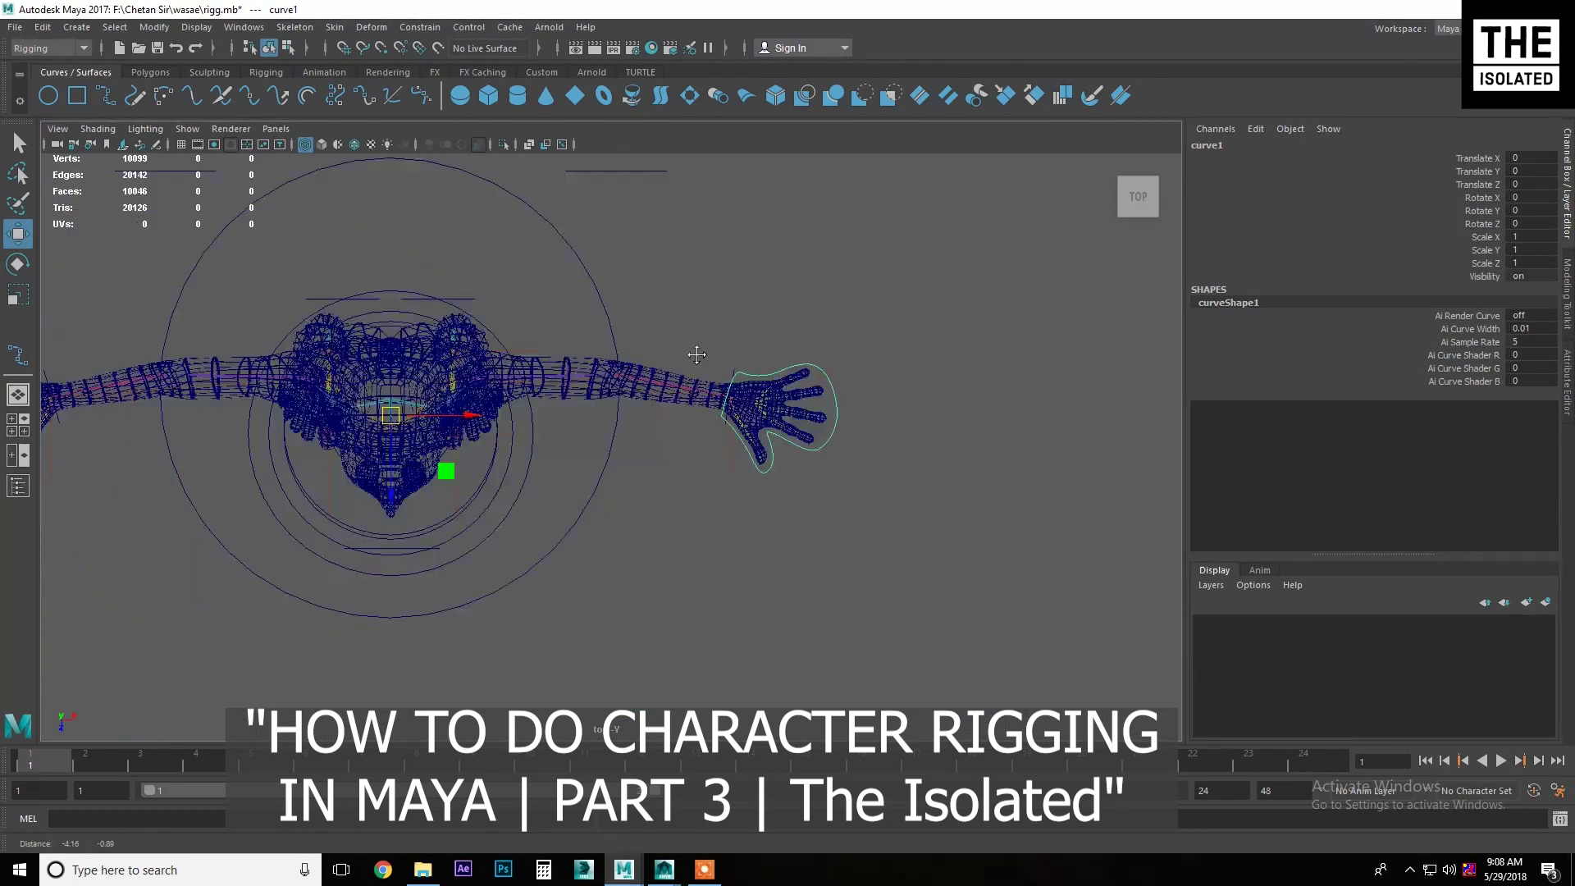
{"action": "middle_click_drag", "start_coordinate": [328, 394], "coordinate": [630, 410], "text": "alt"}
{"action": "key", "text": "ctrl+d"}
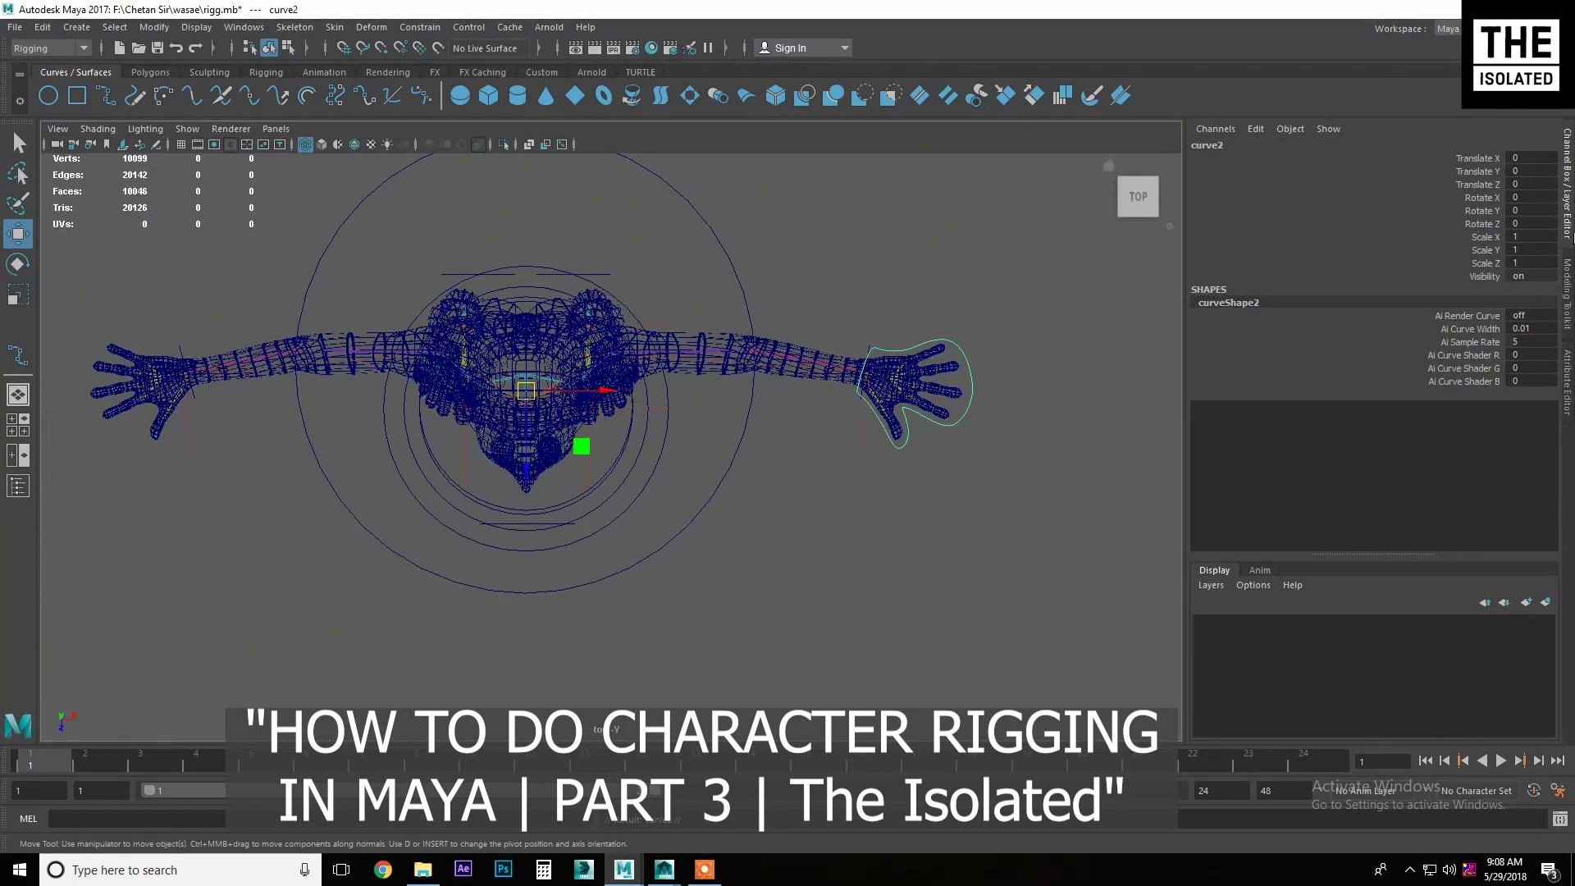
- Set the copy's Scale X to -1 to mirror it onto the opposite hand
{"action": "double_click", "coordinate": [1529, 237]}
{"action": "type", "text": "1"}
{"action": "key", "text": "Return"}
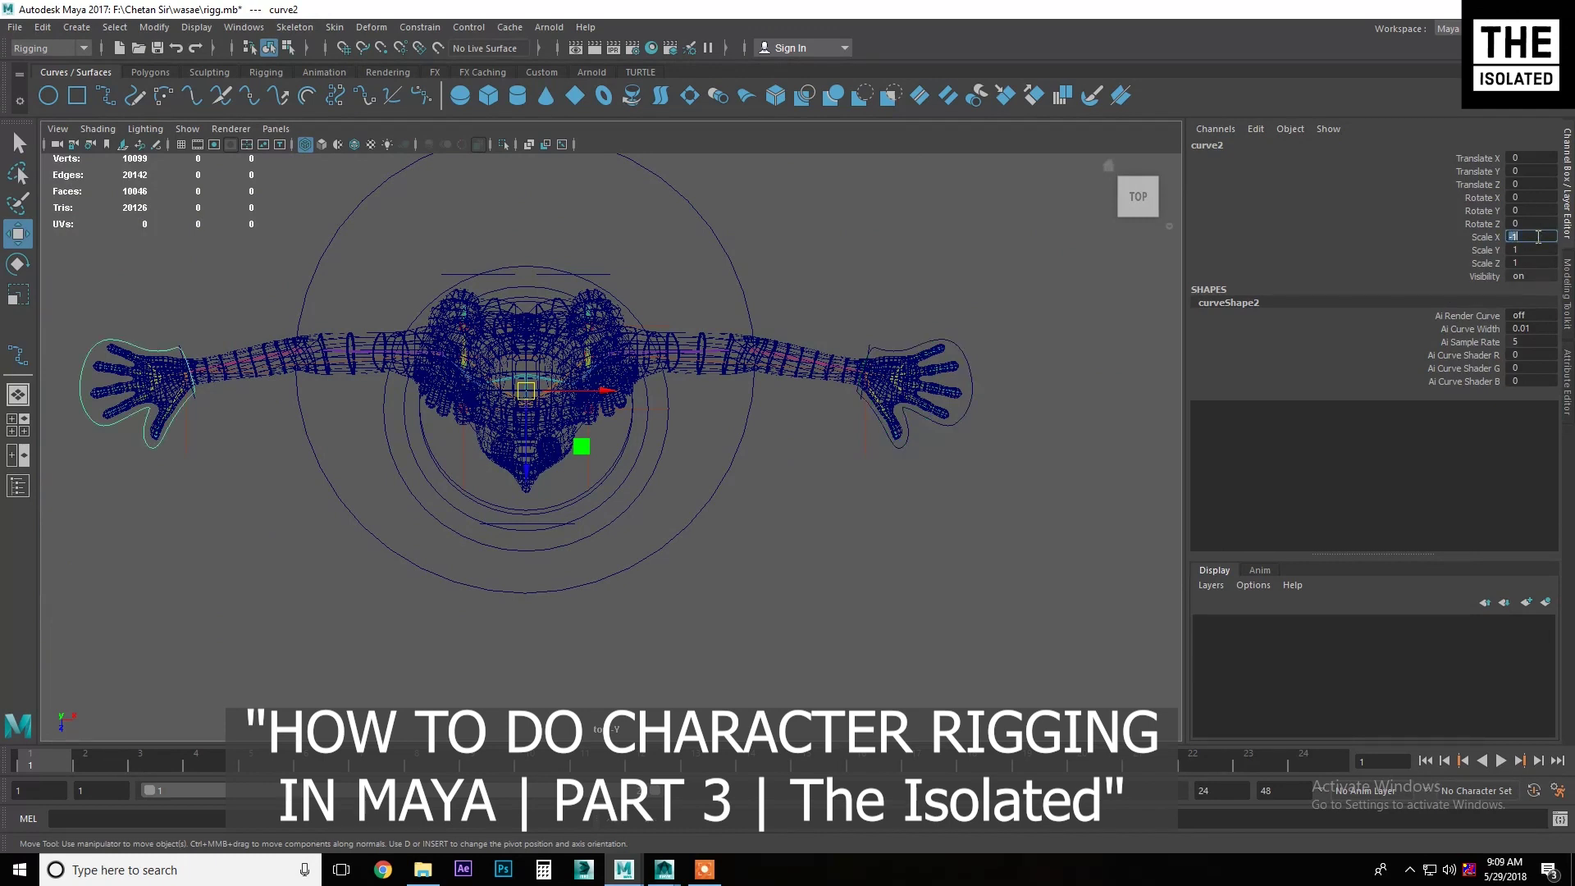
- Raise both hand curves up to hand height in the front view
{"action": "left_click", "coordinate": [964, 349], "text": "shift"}
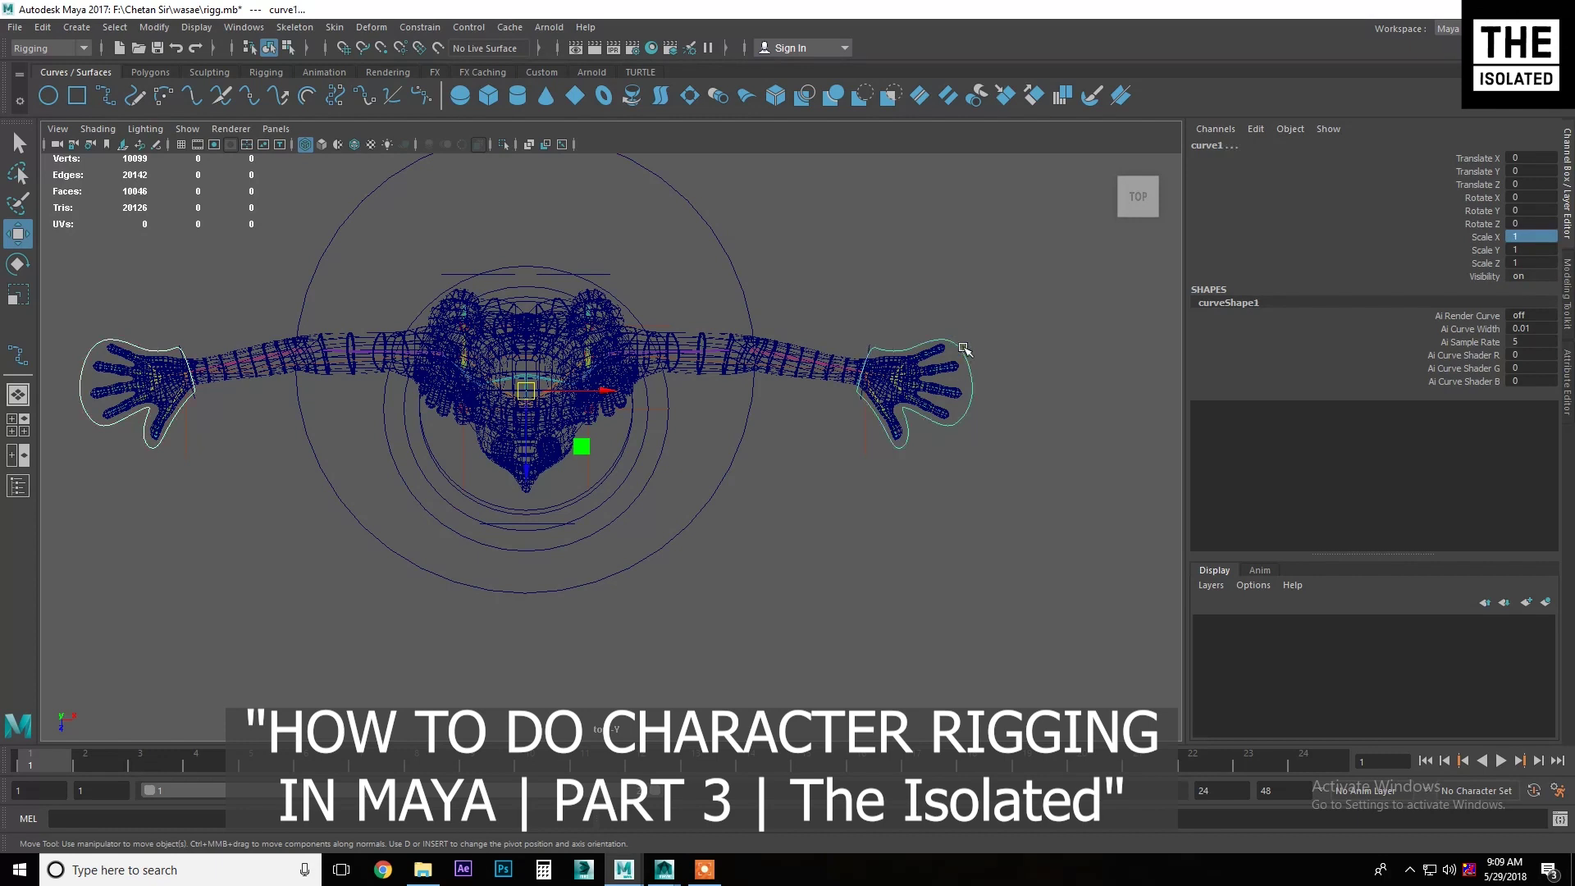
{"action": "key", "text": "space"}
{"action": "scroll", "coordinate": [517, 410], "scroll_direction": "down", "scroll_amount": 5}
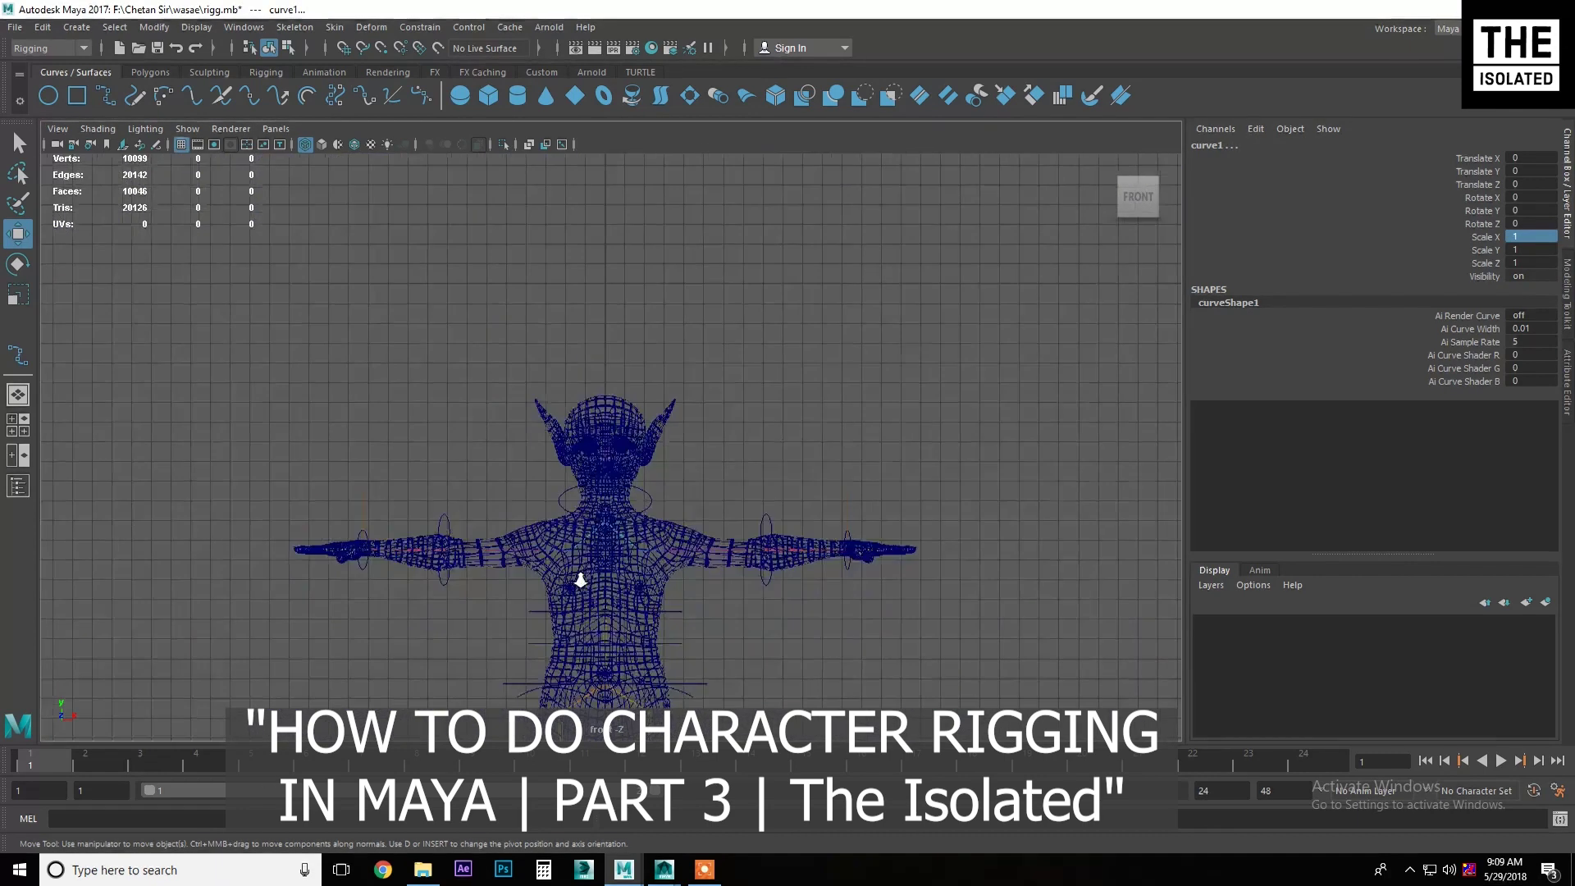
{"action": "middle_click_drag", "start_coordinate": [517, 410], "coordinate": [517, 404], "text": "alt"}
{"action": "left_click_drag", "start_coordinate": [551, 696], "coordinate": [572, 287]}
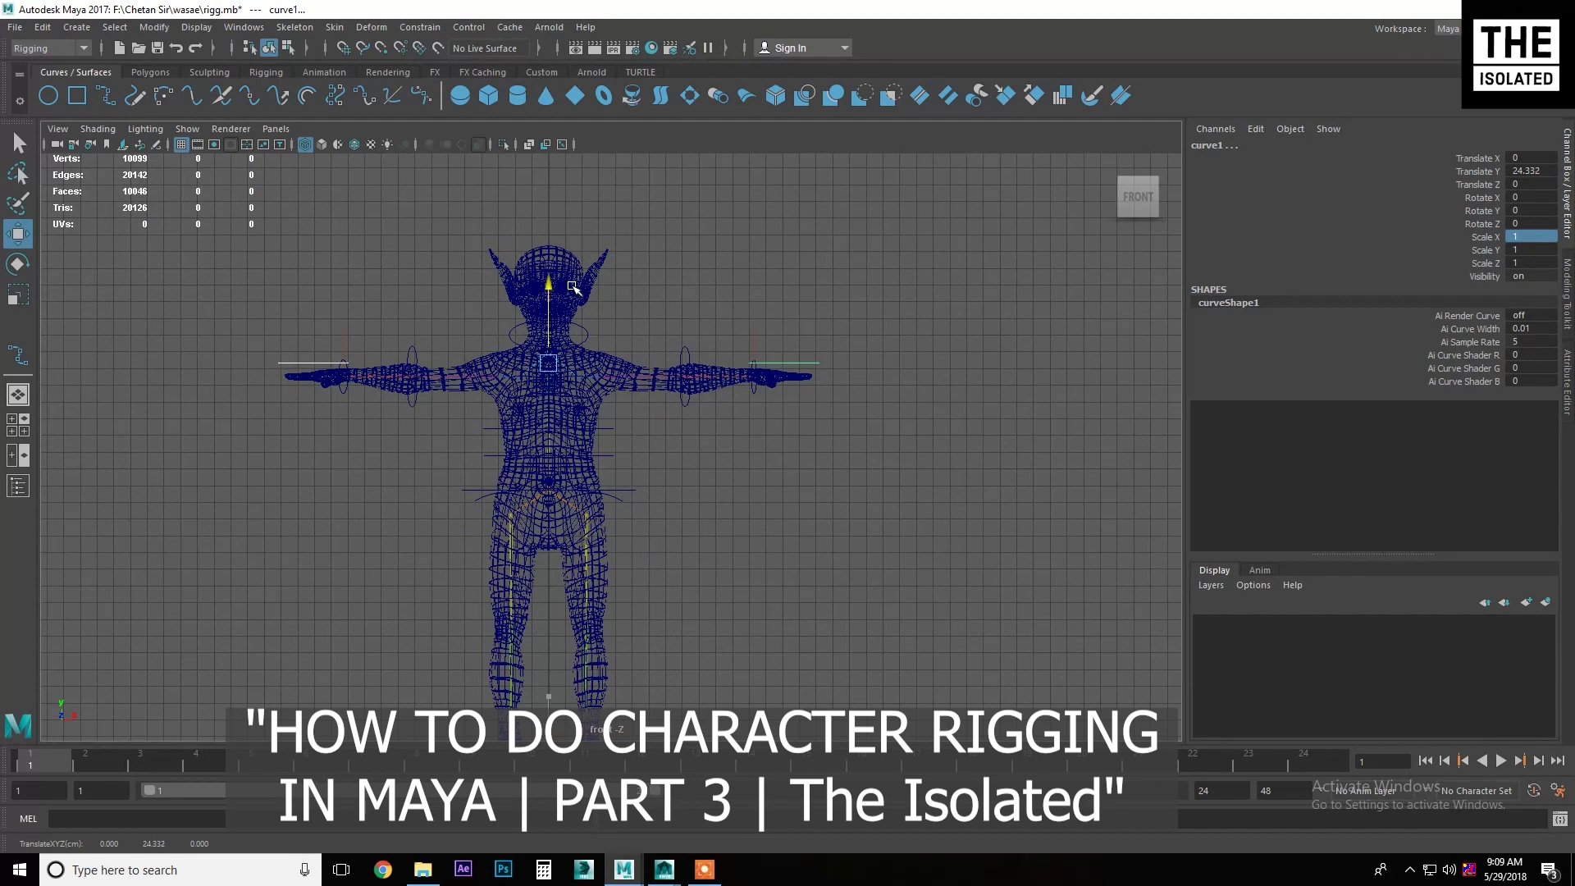
{"action": "left_click", "coordinate": [779, 246]}
- Show the feet close up in shaded perspective with the EP Curve Tool active
{"action": "key", "text": "5"}
{"action": "scroll", "coordinate": [699, 444], "scroll_direction": "up", "scroll_amount": 5}
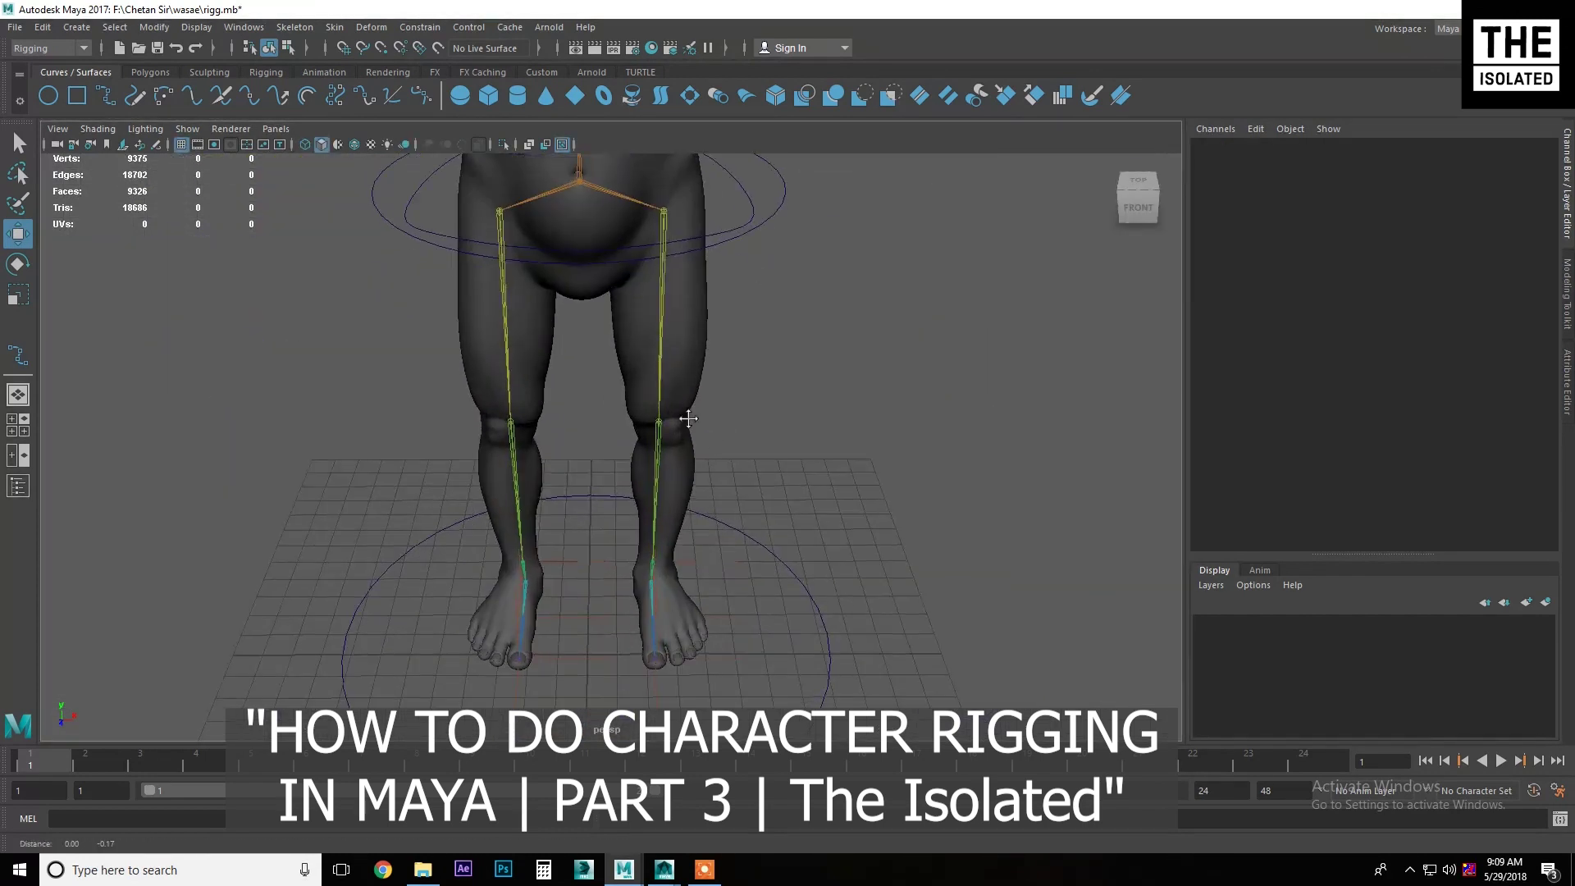
{"action": "scroll", "coordinate": [699, 444], "scroll_direction": "up", "scroll_amount": 3}
{"action": "scroll", "coordinate": [562, 527], "scroll_direction": "up", "scroll_amount": 2}
{"action": "scroll", "coordinate": [408, 355], "scroll_direction": "up", "scroll_amount": 2}
{"action": "mouse_move", "coordinate": [502, 489]}
{"action": "left_mouse_down", "text": "alt"}
{"action": "mouse_move", "coordinate": [549, 549]}
{"action": "mouse_move", "coordinate": [545, 310]}
{"action": "left_mouse_up", "text": "alt"}
{"action": "scroll", "coordinate": [492, 440], "scroll_direction": "up", "scroll_amount": 2}
{"action": "scroll", "coordinate": [771, 516], "scroll_direction": "up", "scroll_amount": 2}
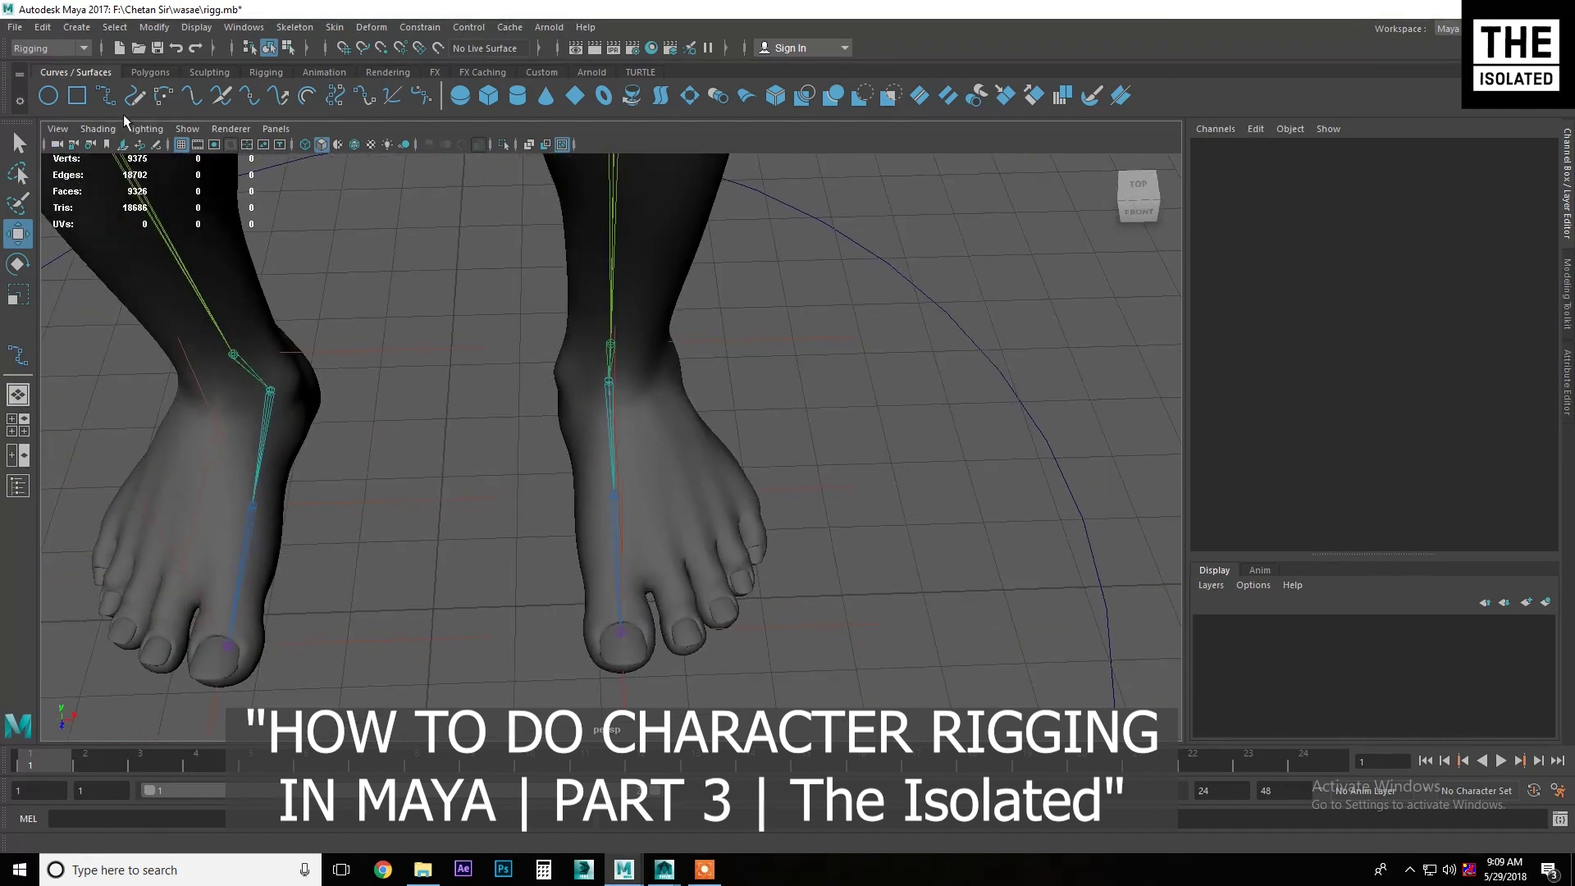
{"action": "left_click", "coordinate": [18, 355]}
{"action": "mouse_move", "coordinate": [492, 411]}
{"action": "left_mouse_down", "text": "alt"}
{"action": "mouse_move", "coordinate": [574, 311]}
{"action": "mouse_move", "coordinate": [547, 361]}
{"action": "left_mouse_up", "text": "alt"}
{"action": "scroll", "coordinate": [587, 289], "scroll_direction": "up", "scroll_amount": 2}
- Place EP curve points around one foot, from the toes around the heel
{"action": "left_click", "coordinate": [557, 282]}
{"action": "left_click", "coordinate": [598, 459]}
{"action": "left_click", "coordinate": [636, 669]}
{"action": "mouse_move", "coordinate": [636, 670]}
{"action": "left_mouse_down", "text": "alt"}
{"action": "mouse_move", "coordinate": [652, 633]}
{"action": "mouse_move", "coordinate": [535, 489]}
{"action": "mouse_move", "coordinate": [521, 436]}
{"action": "mouse_move", "coordinate": [535, 451]}
{"action": "left_mouse_up", "text": "alt"}
{"action": "left_click", "coordinate": [651, 633]}
{"action": "scroll", "coordinate": [535, 489], "scroll_direction": "up", "scroll_amount": 5}
{"action": "scroll", "coordinate": [546, 481], "scroll_direction": "down", "scroll_amount": 5}
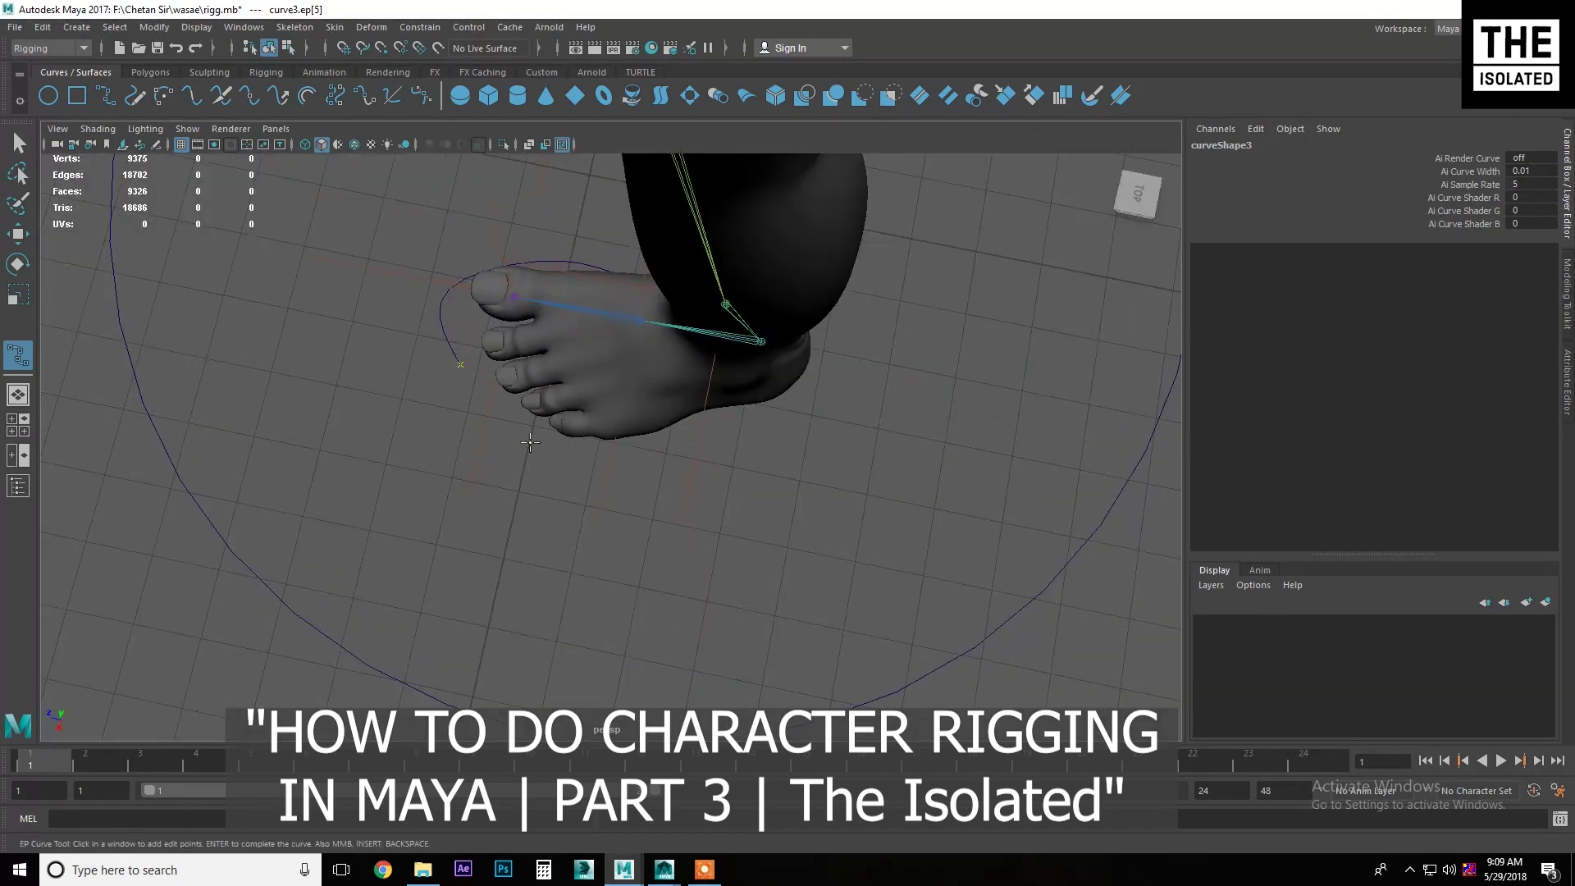
{"action": "left_click", "coordinate": [500, 428]}
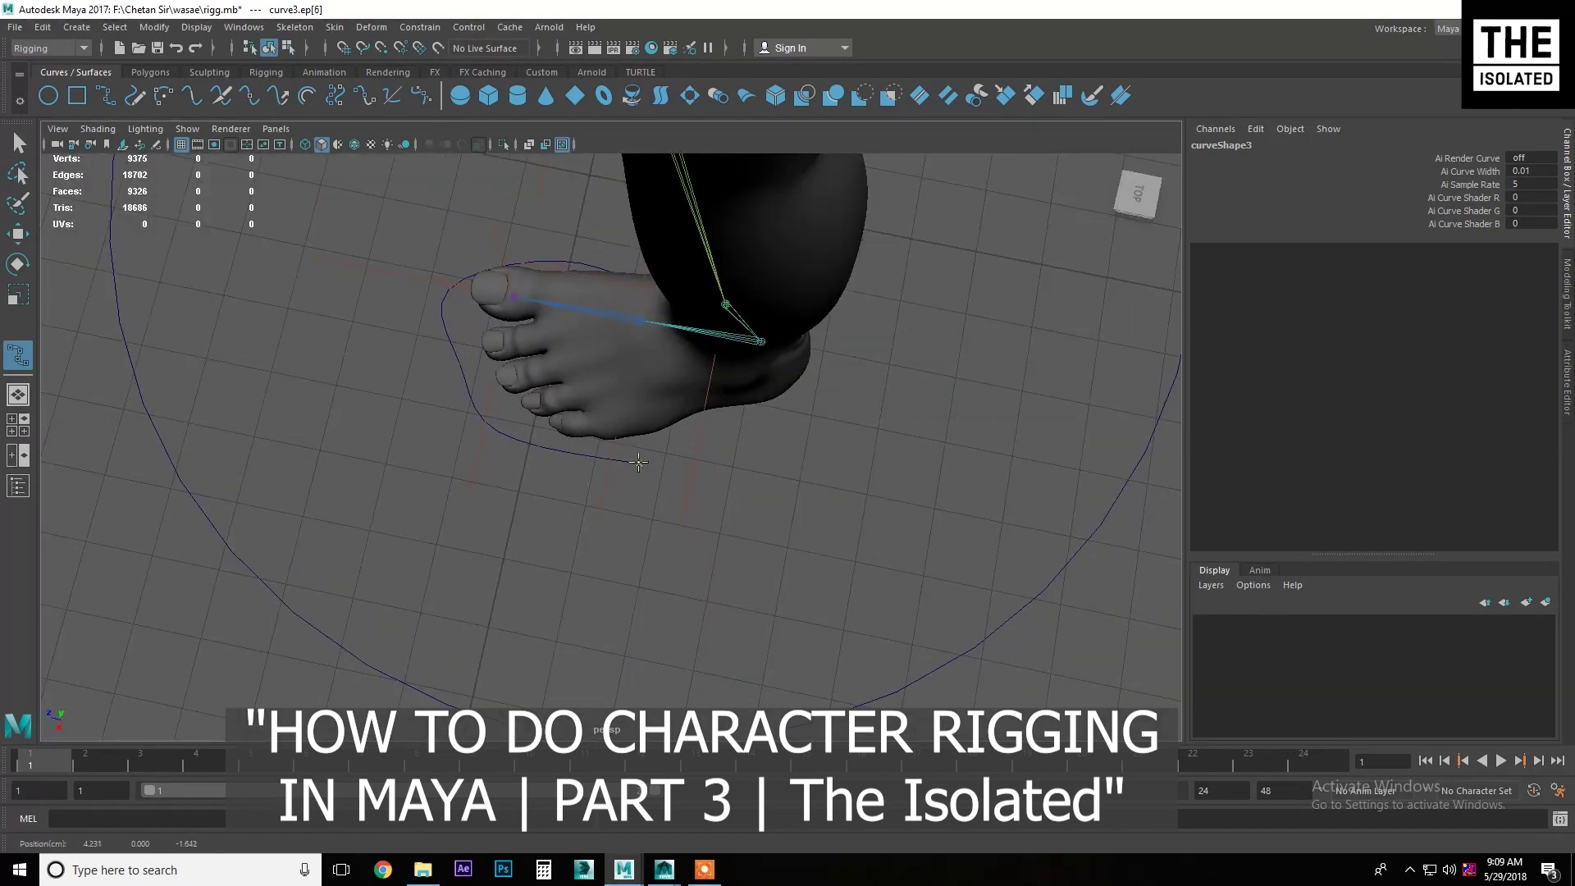
{"action": "left_click", "coordinate": [793, 409]}
{"action": "mouse_move", "coordinate": [793, 409]}
{"action": "left_mouse_down", "text": "alt"}
{"action": "mouse_move", "coordinate": [507, 512]}
{"action": "mouse_move", "coordinate": [541, 569]}
{"action": "left_mouse_up", "text": "alt"}
{"action": "left_click", "coordinate": [600, 491]}
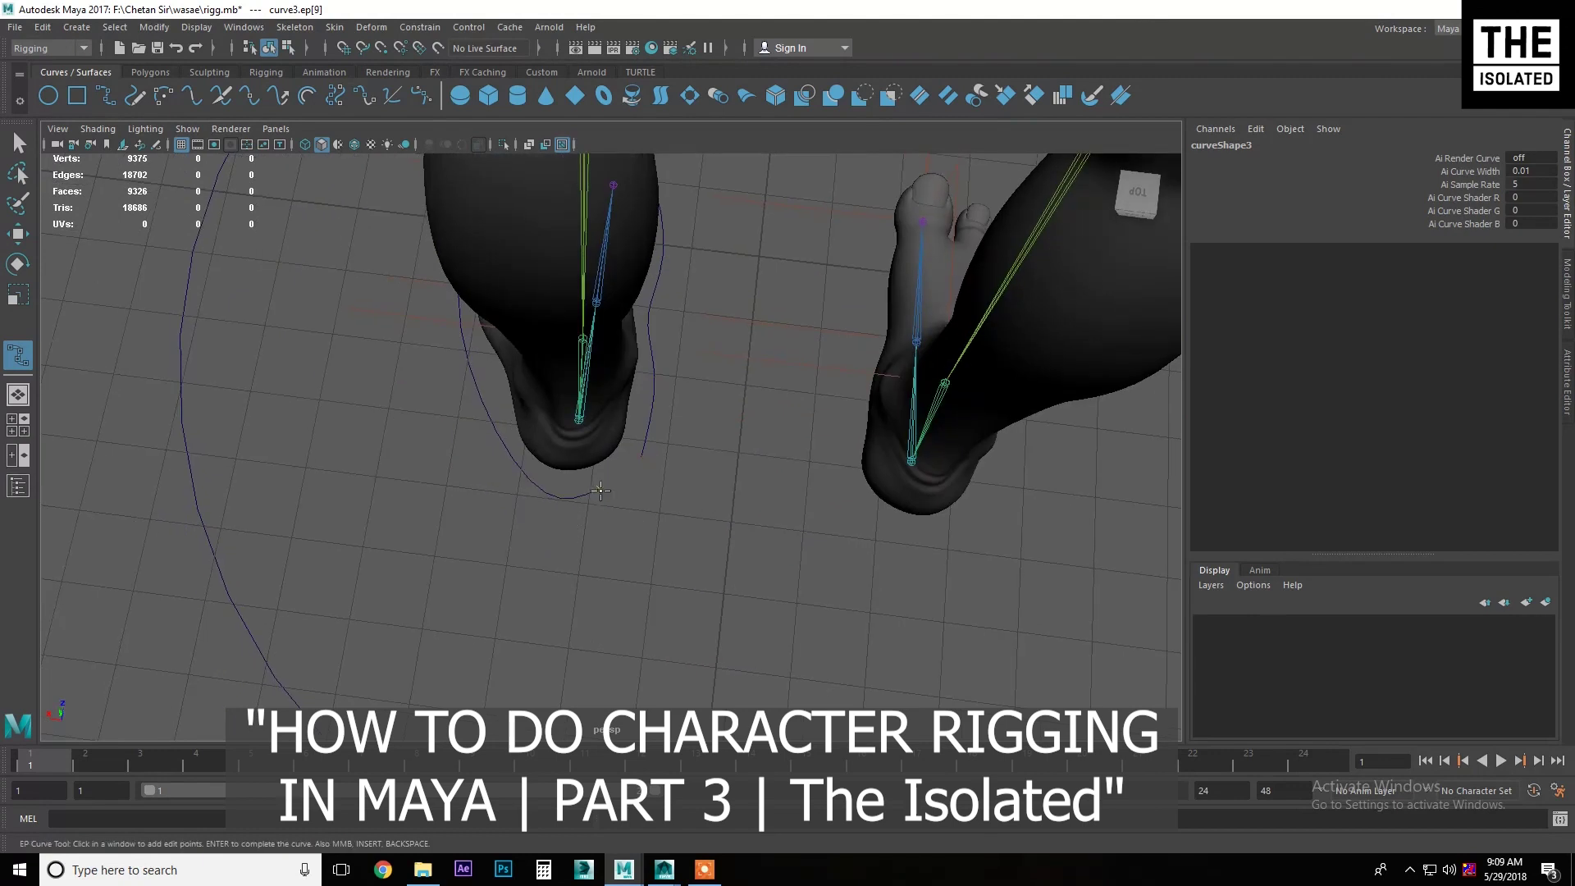
{"action": "left_click", "coordinate": [648, 435]}
- Complete the foot curve and pull its heel control vertex into place
{"action": "key", "text": "Return"}
{"action": "key", "text": "w"}
{"action": "right_click_drag", "start_coordinate": [646, 457], "coordinate": [557, 447]}
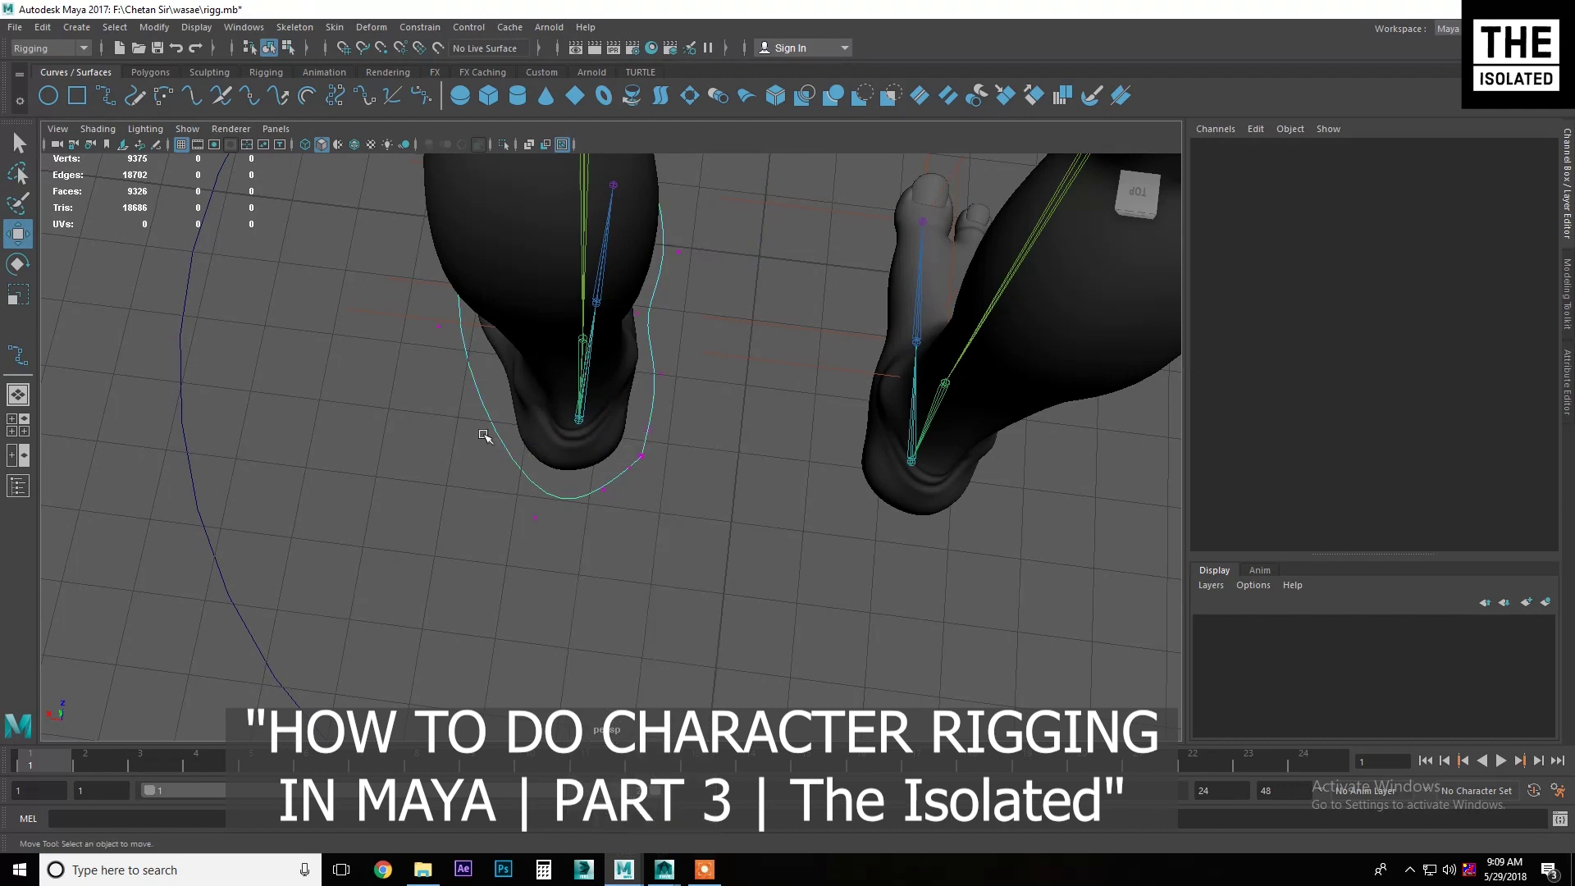
{"action": "left_click_drag", "start_coordinate": [624, 452], "coordinate": [671, 496], "text": "alt"}
{"action": "left_click", "coordinate": [624, 497]}
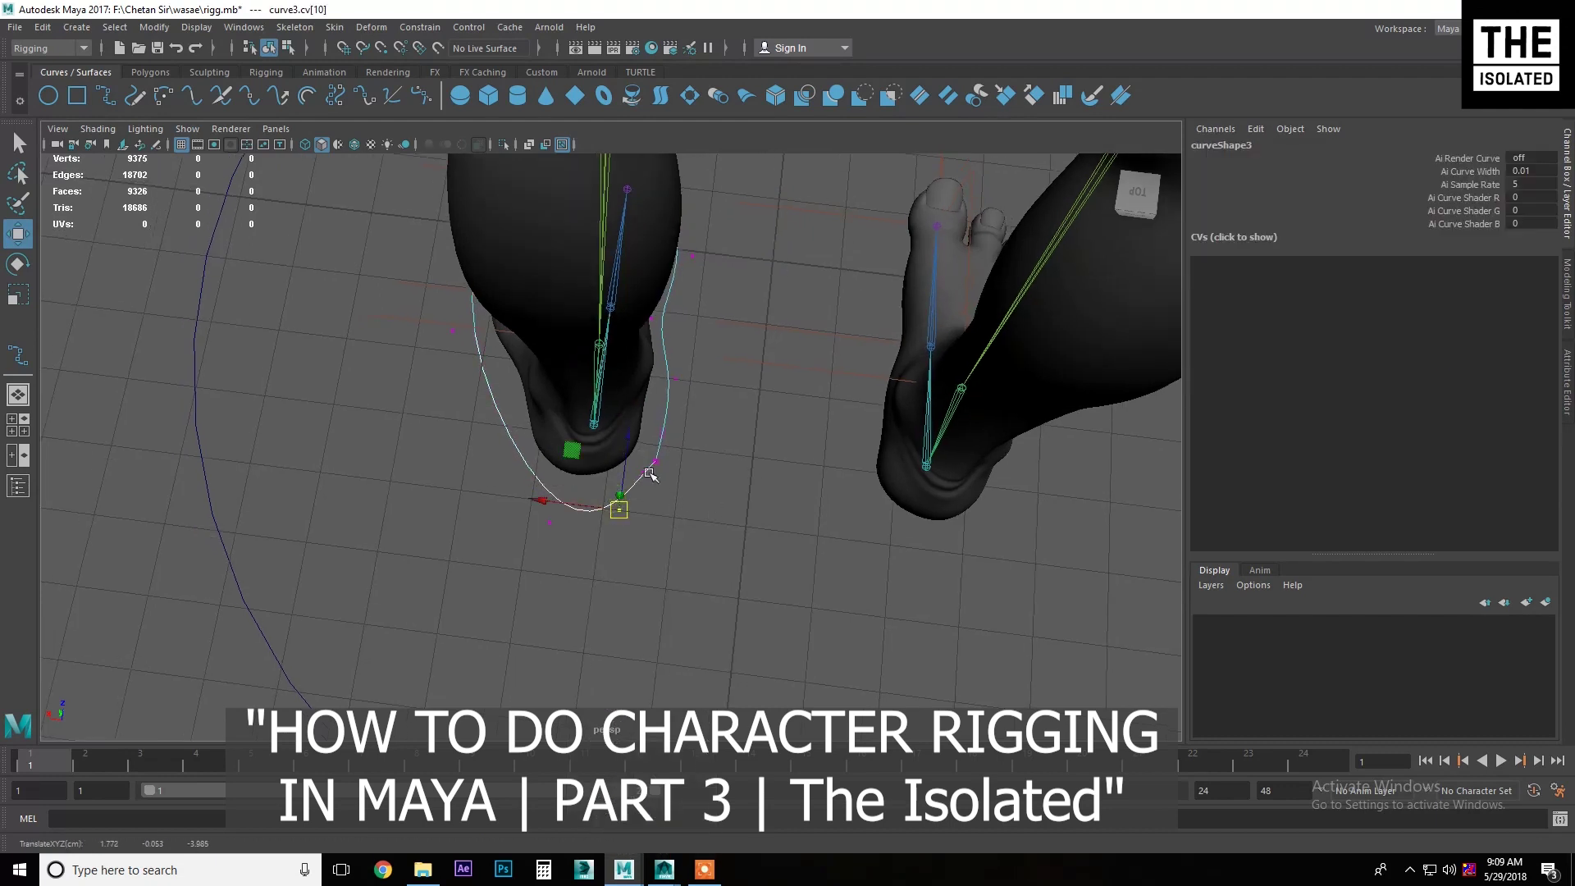
{"action": "middle_click_drag", "start_coordinate": [650, 473], "coordinate": [677, 462]}
{"action": "left_click", "coordinate": [549, 522]}
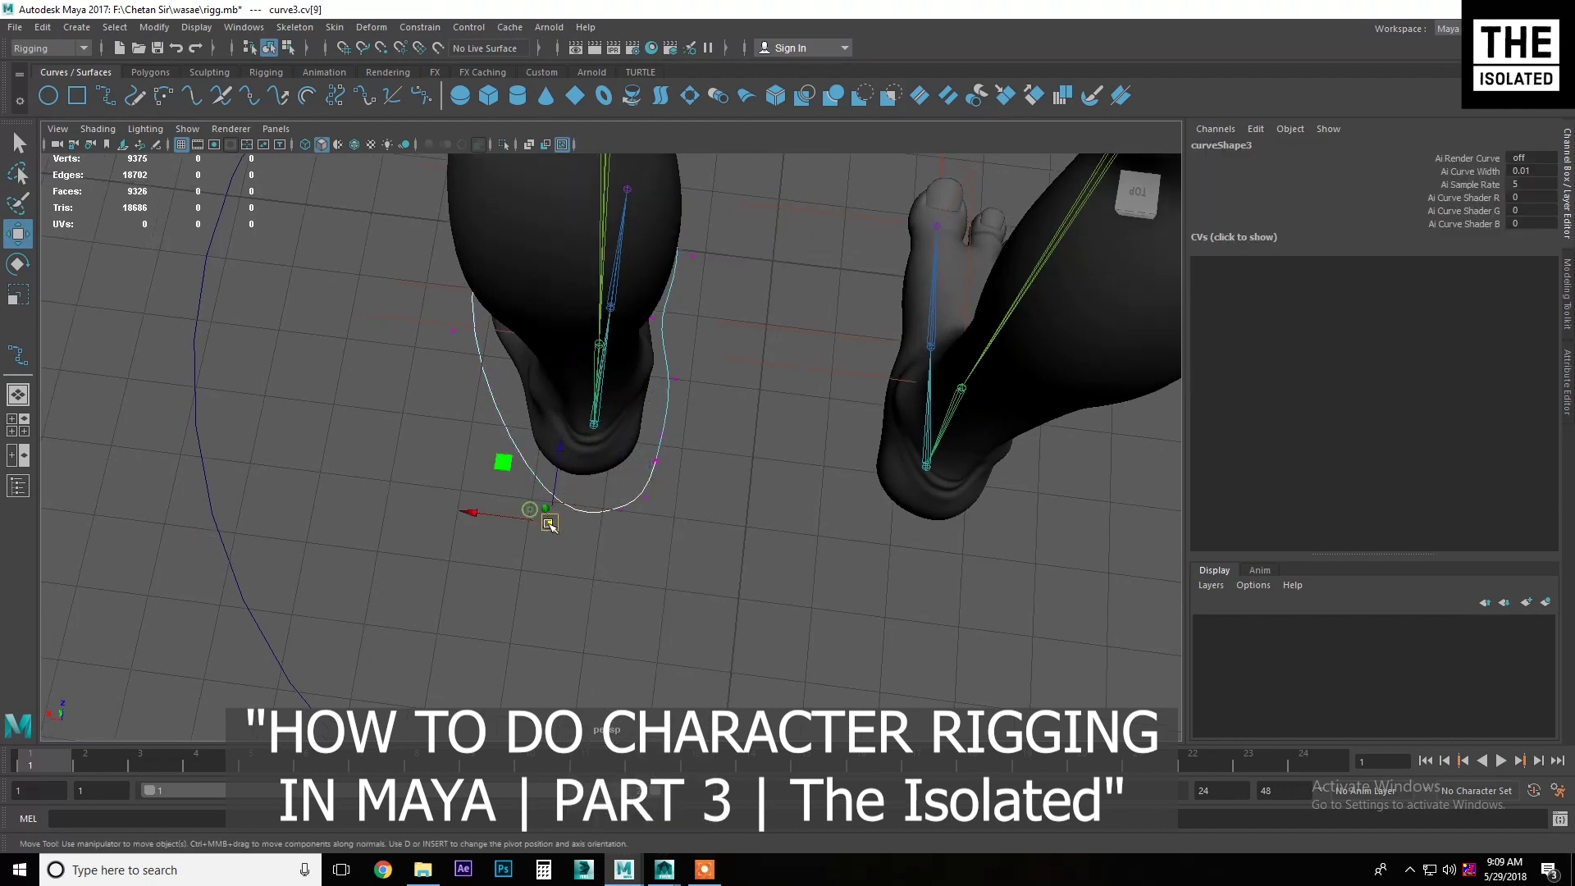
- Reshape the curve's bottom and toe-side control vertices to wrap around the toes
{"action": "mouse_move", "coordinate": [549, 522]}
{"action": "left_mouse_down", "text": "alt"}
{"action": "mouse_move", "coordinate": [432, 469]}
{"action": "mouse_move", "coordinate": [414, 587]}
{"action": "left_mouse_up", "text": "alt"}
{"action": "key", "text": "ctrl+z"}
{"action": "left_click", "coordinate": [413, 574]}
{"action": "left_click_drag", "start_coordinate": [413, 574], "coordinate": [454, 550]}
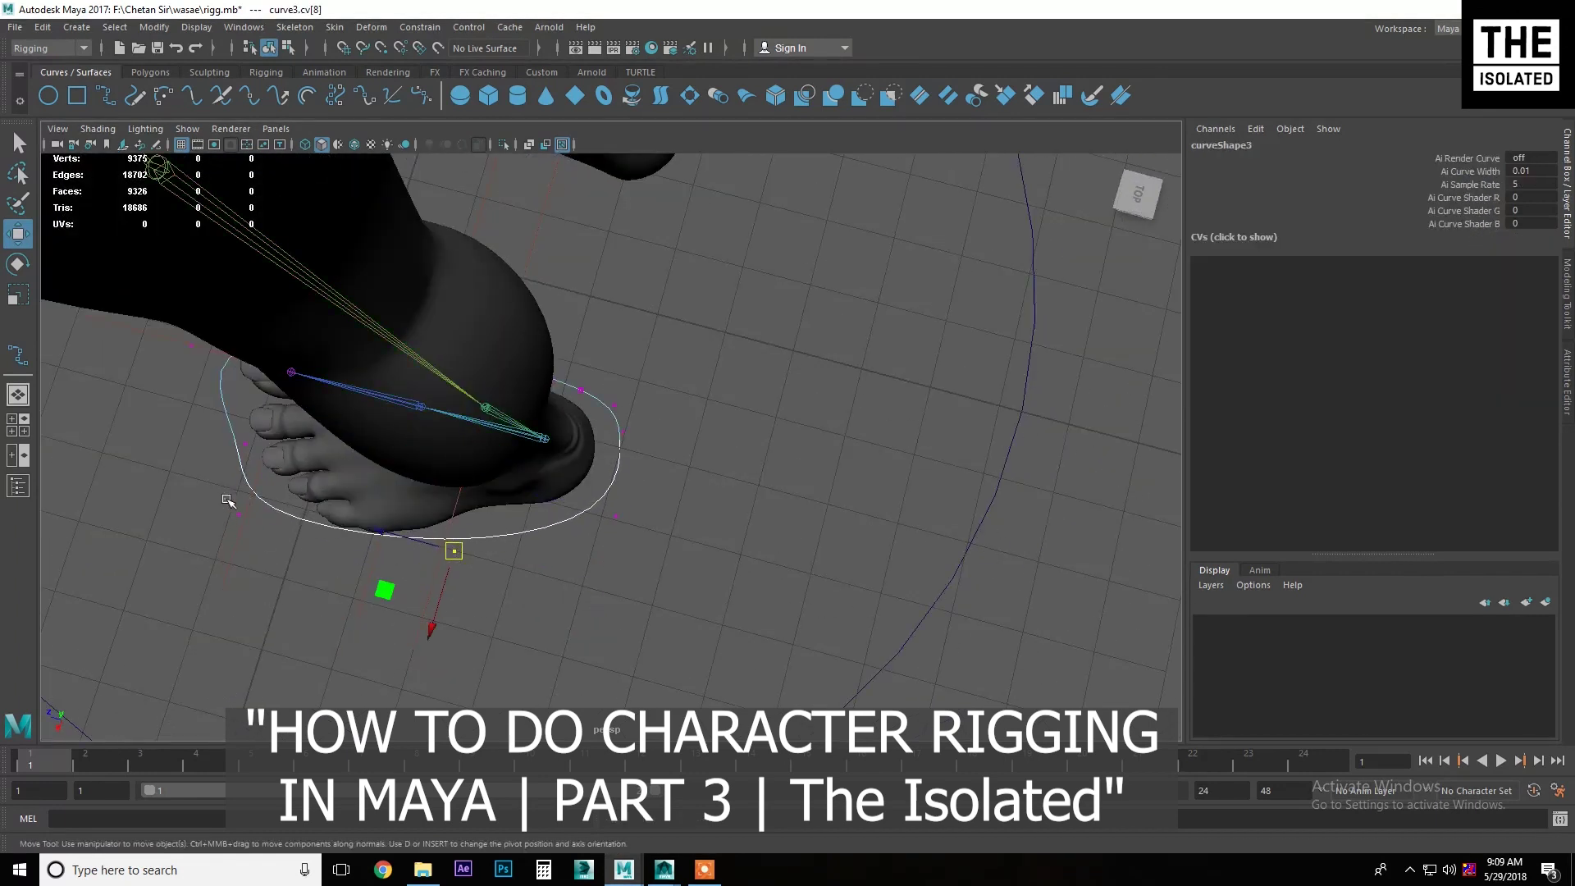
{"action": "left_click", "coordinate": [237, 519]}
{"action": "left_click_drag", "start_coordinate": [238, 519], "coordinate": [261, 563]}
{"action": "left_click", "coordinate": [243, 444]}
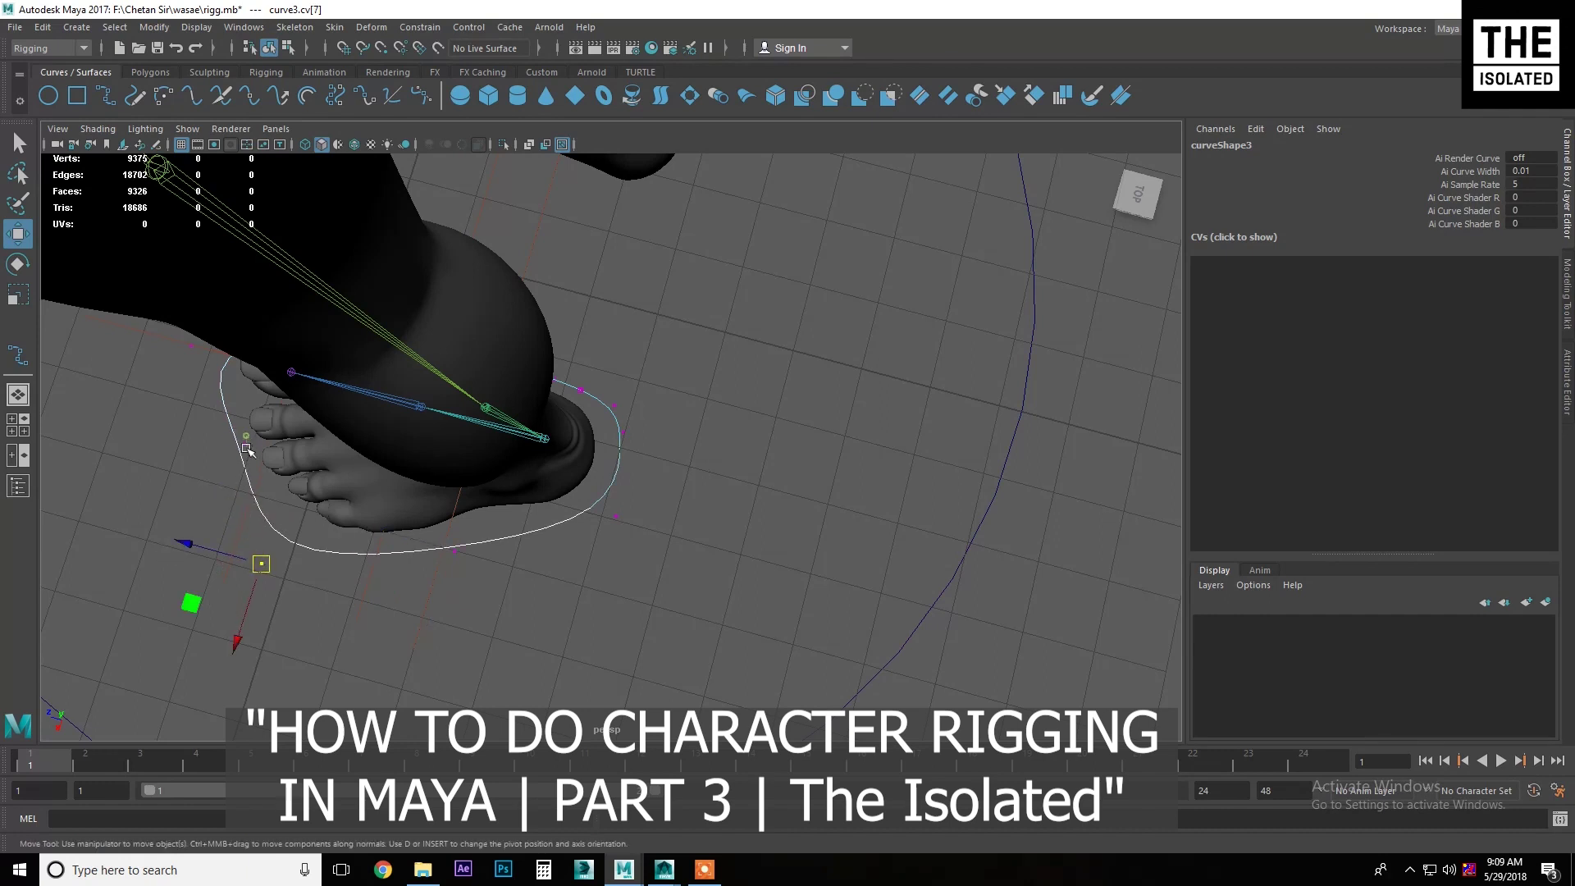
{"action": "left_click_drag", "start_coordinate": [243, 444], "coordinate": [213, 468]}
- Refine the lower-right, bottom and lower-left control vertices so the curve hugs the sole
{"action": "left_click", "coordinate": [261, 558]}
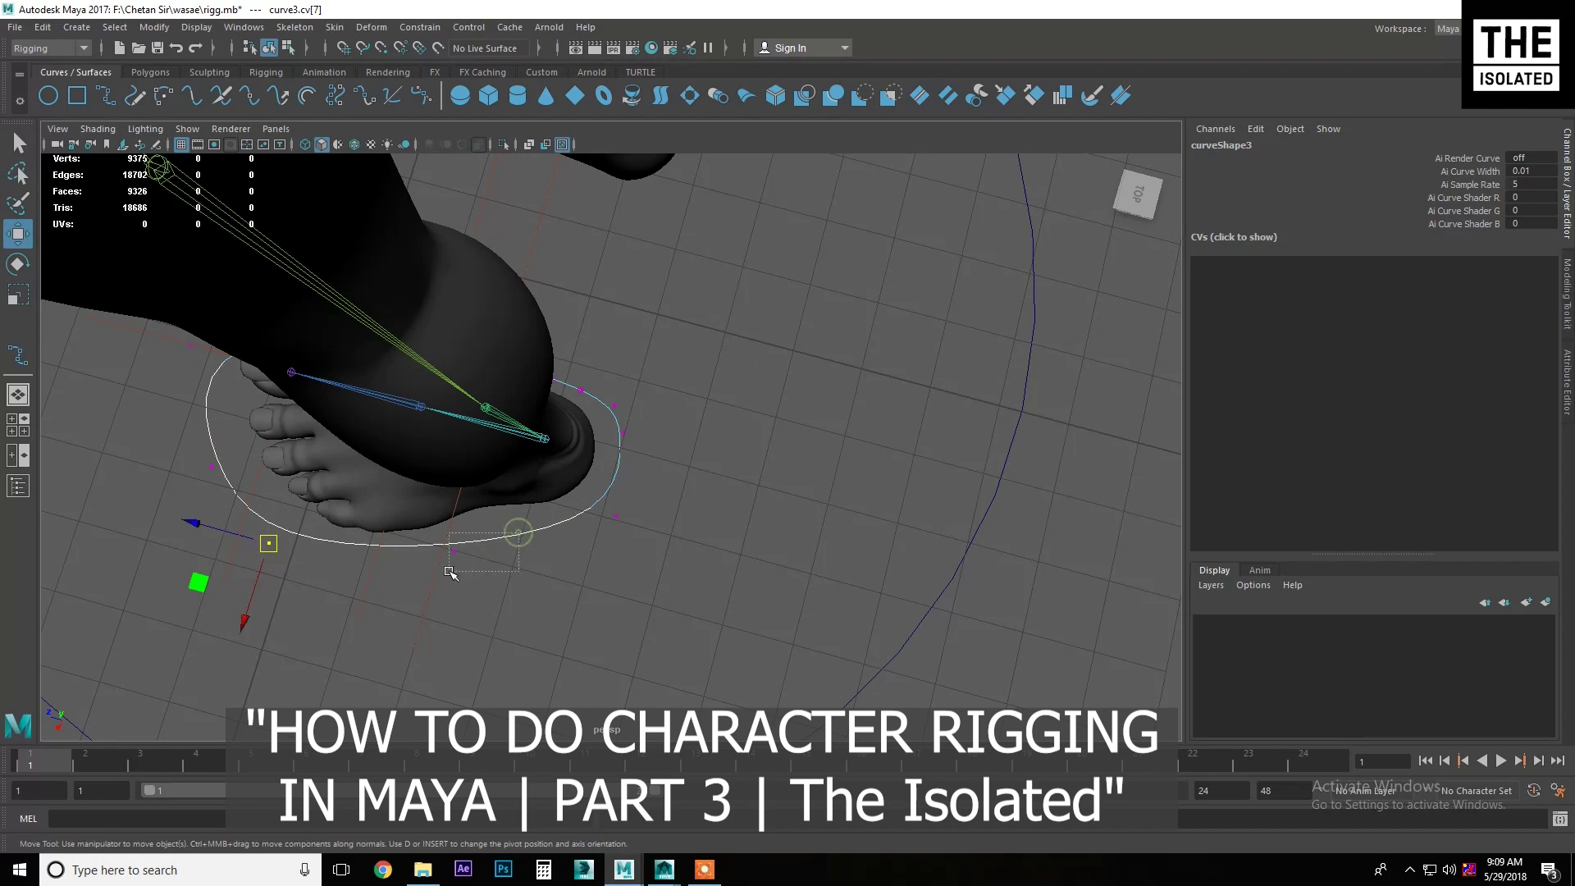
{"action": "left_click", "coordinate": [456, 548]}
{"action": "left_click_drag", "start_coordinate": [616, 516], "coordinate": [599, 527]}
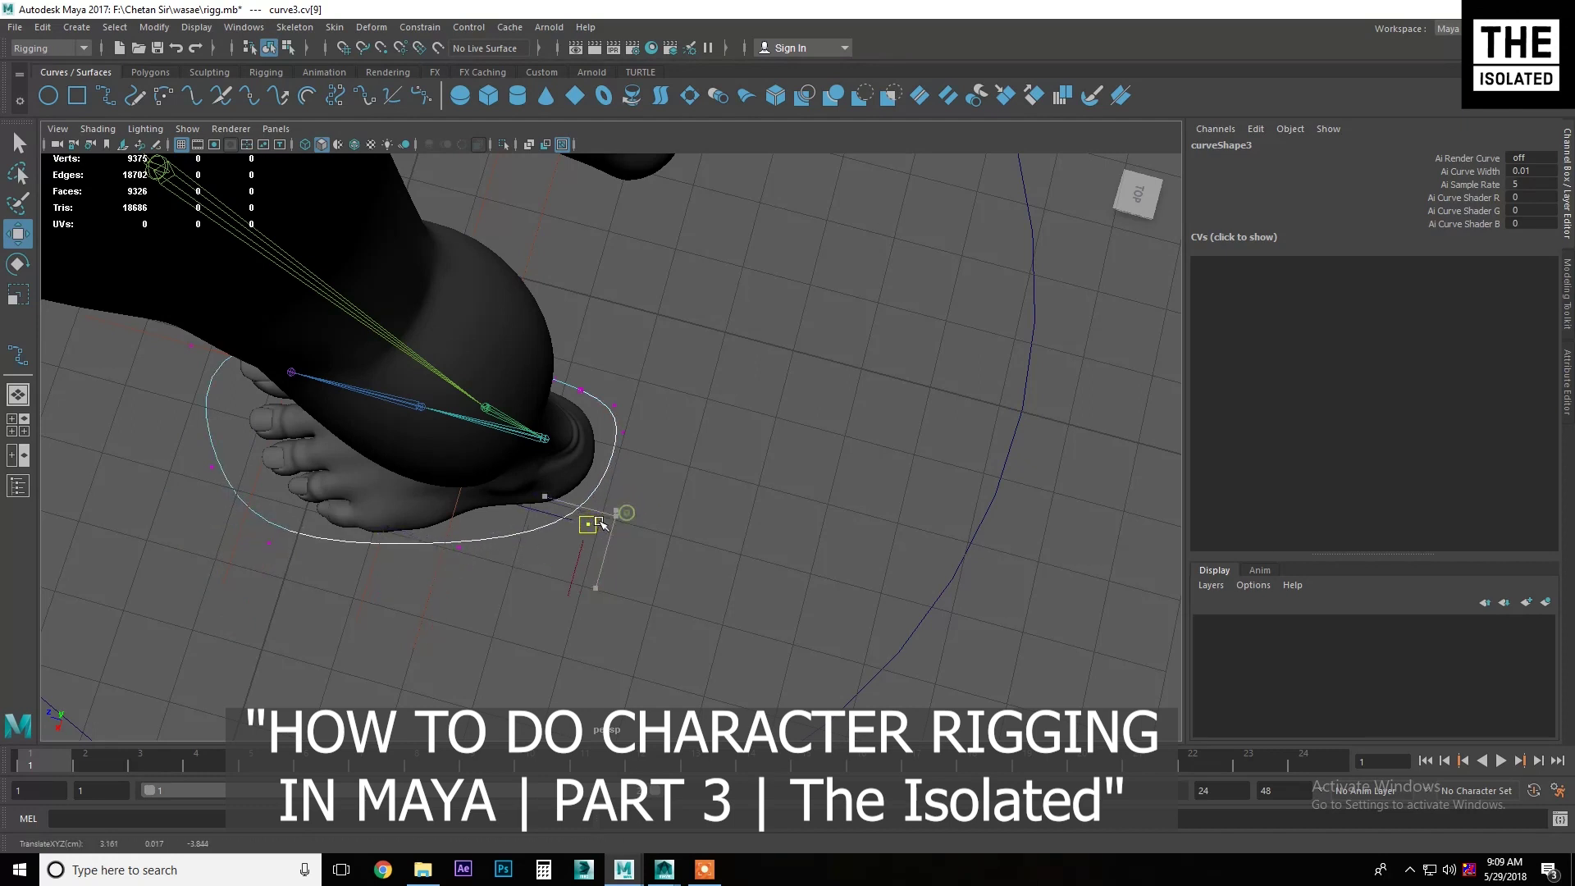
{"action": "left_click_drag", "start_coordinate": [647, 411], "coordinate": [626, 474]}
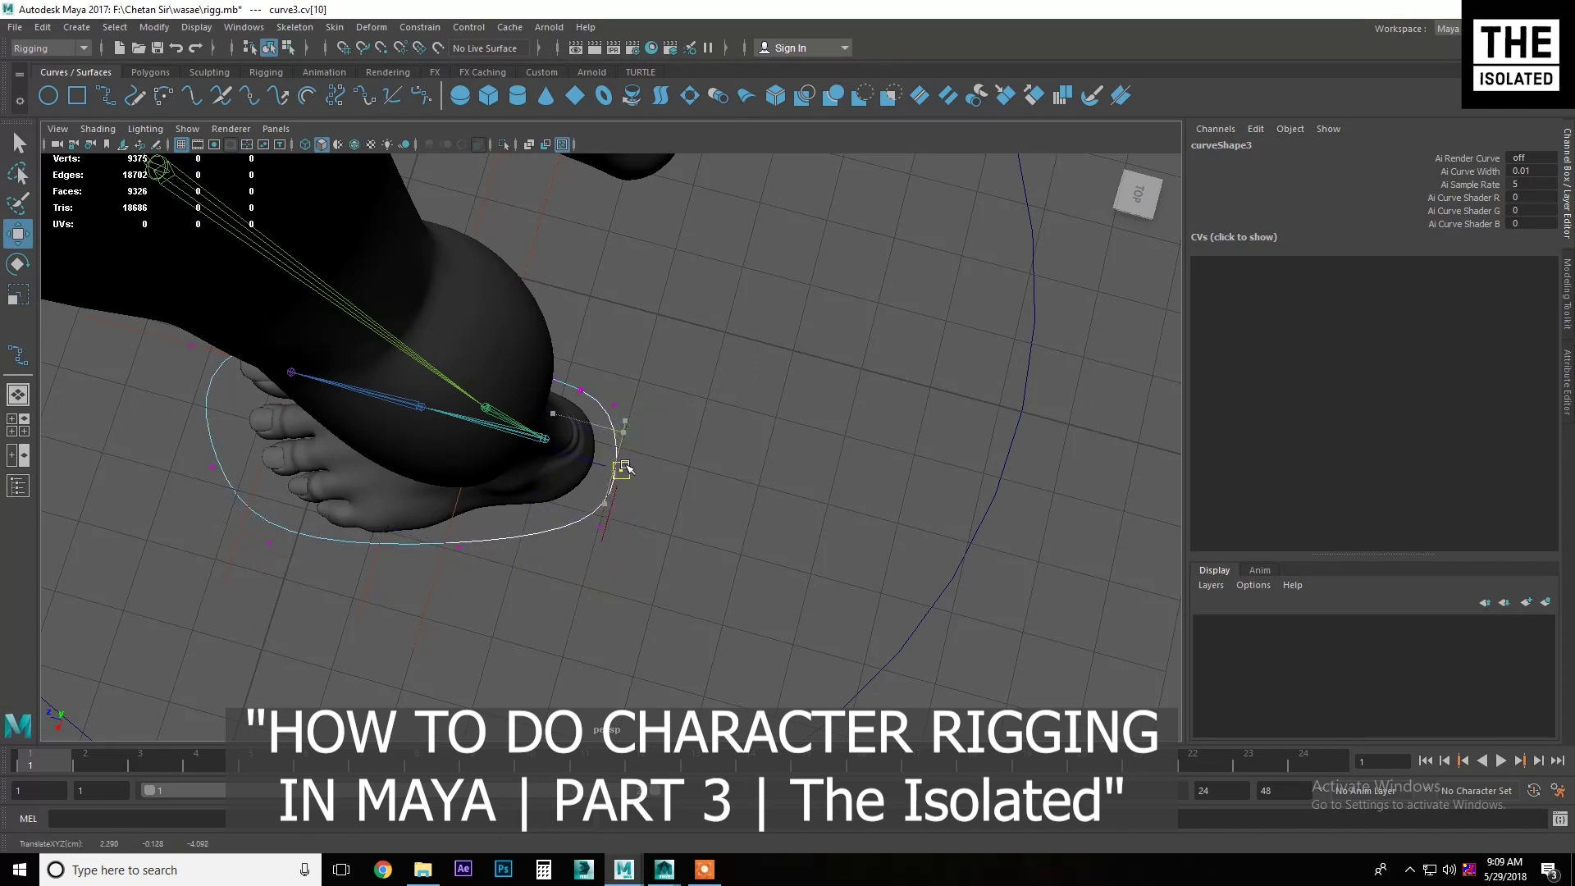
{"action": "left_click", "coordinate": [464, 539]}
{"action": "left_click_drag", "start_coordinate": [457, 546], "coordinate": [464, 541]}
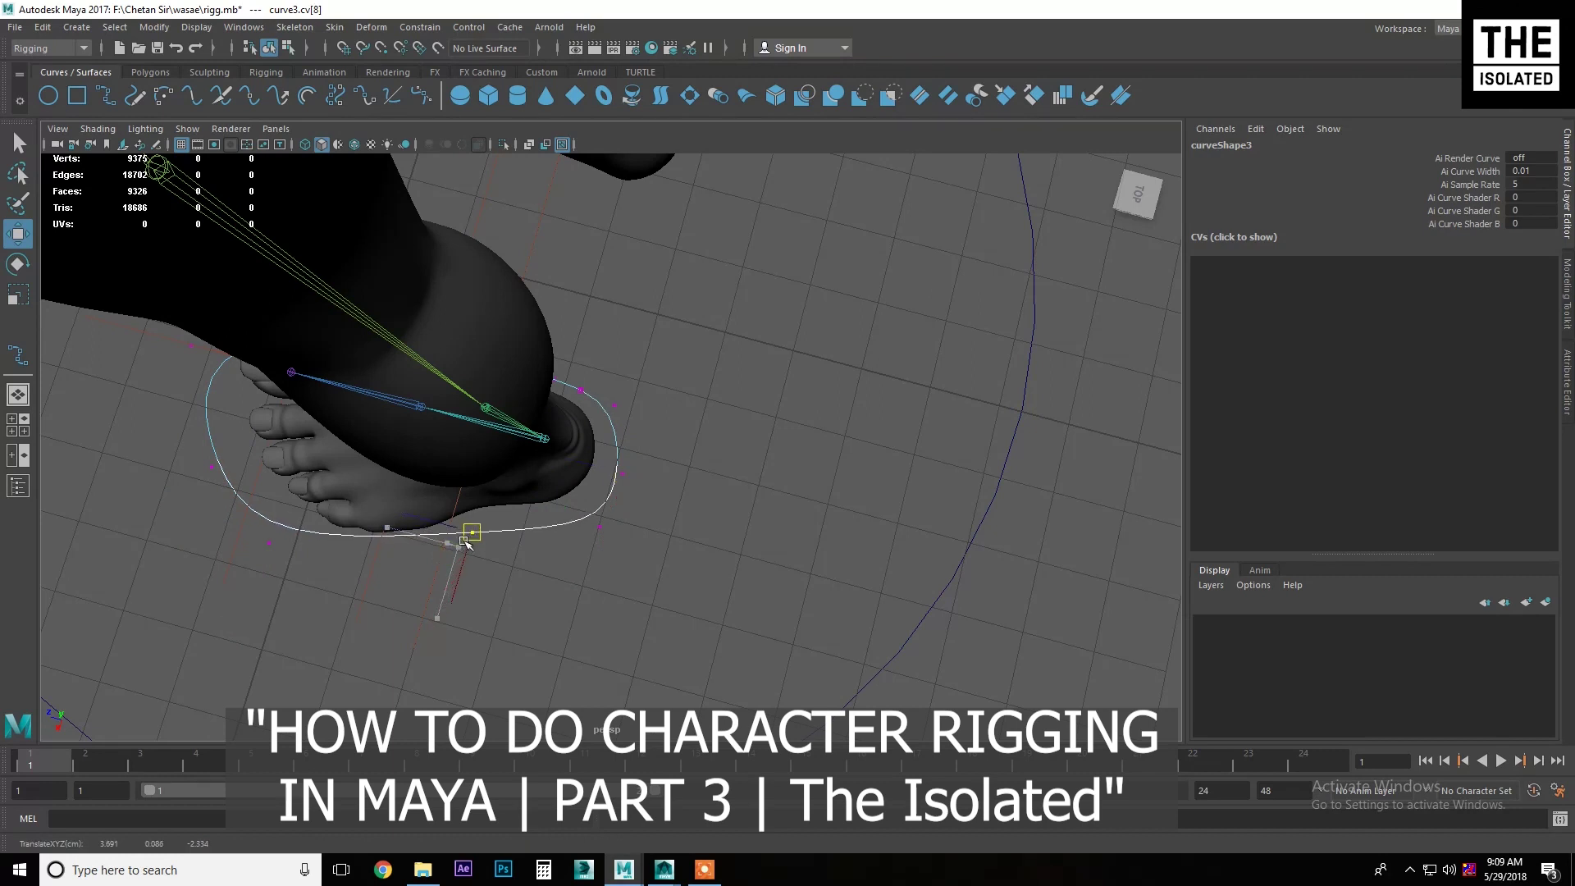
{"action": "left_click", "coordinate": [269, 541]}
{"action": "left_click_drag", "start_coordinate": [267, 543], "coordinate": [287, 566]}
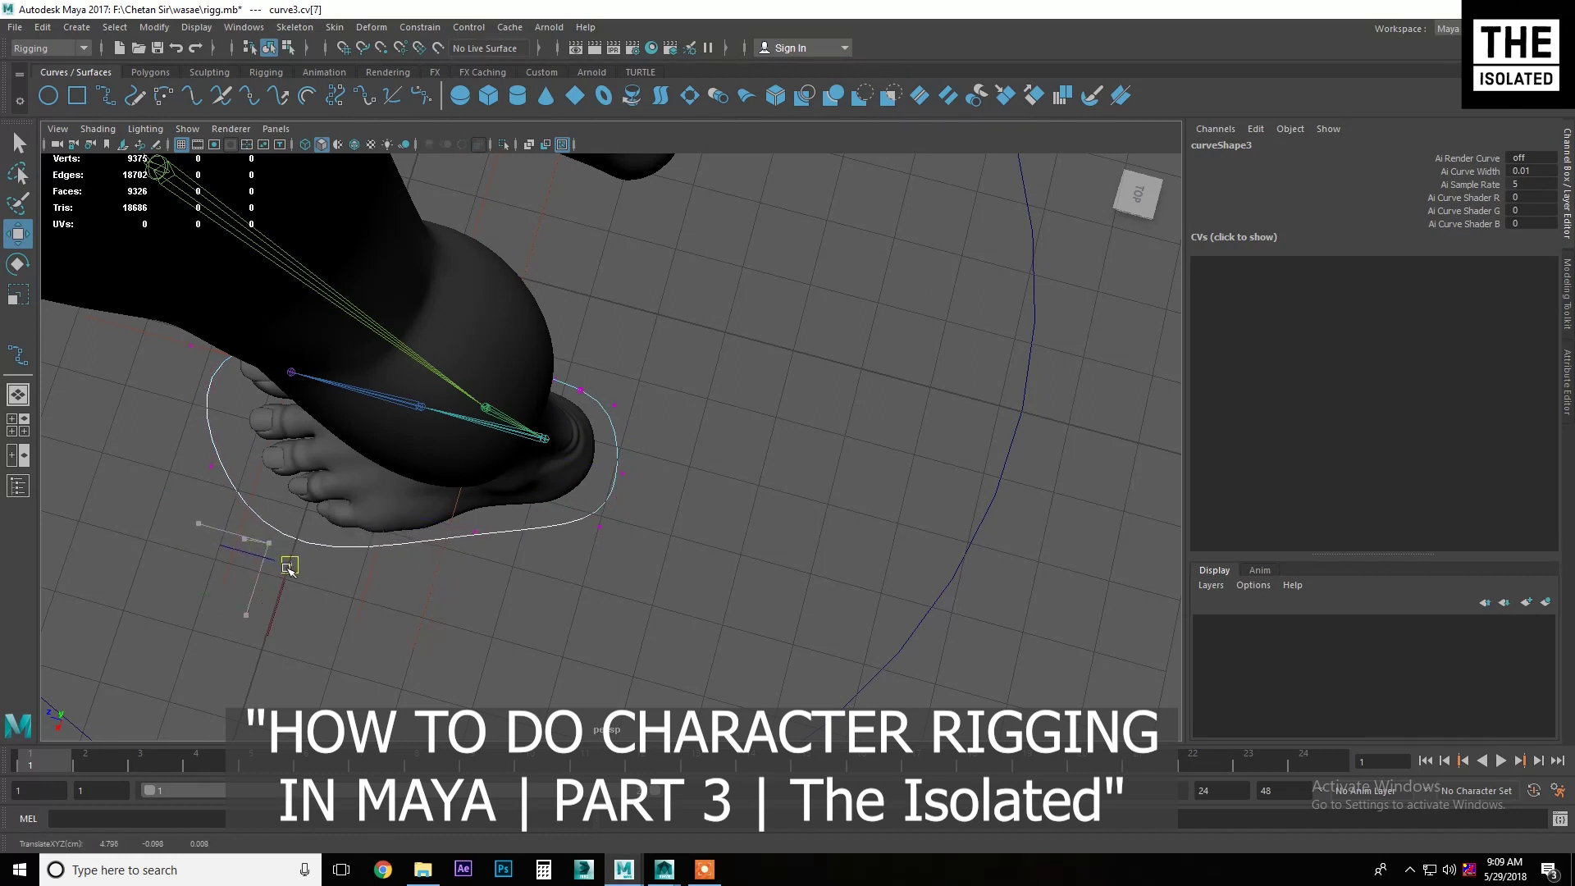
{"action": "left_click", "coordinate": [477, 531]}
{"action": "left_click_drag", "start_coordinate": [477, 534], "coordinate": [480, 536]}
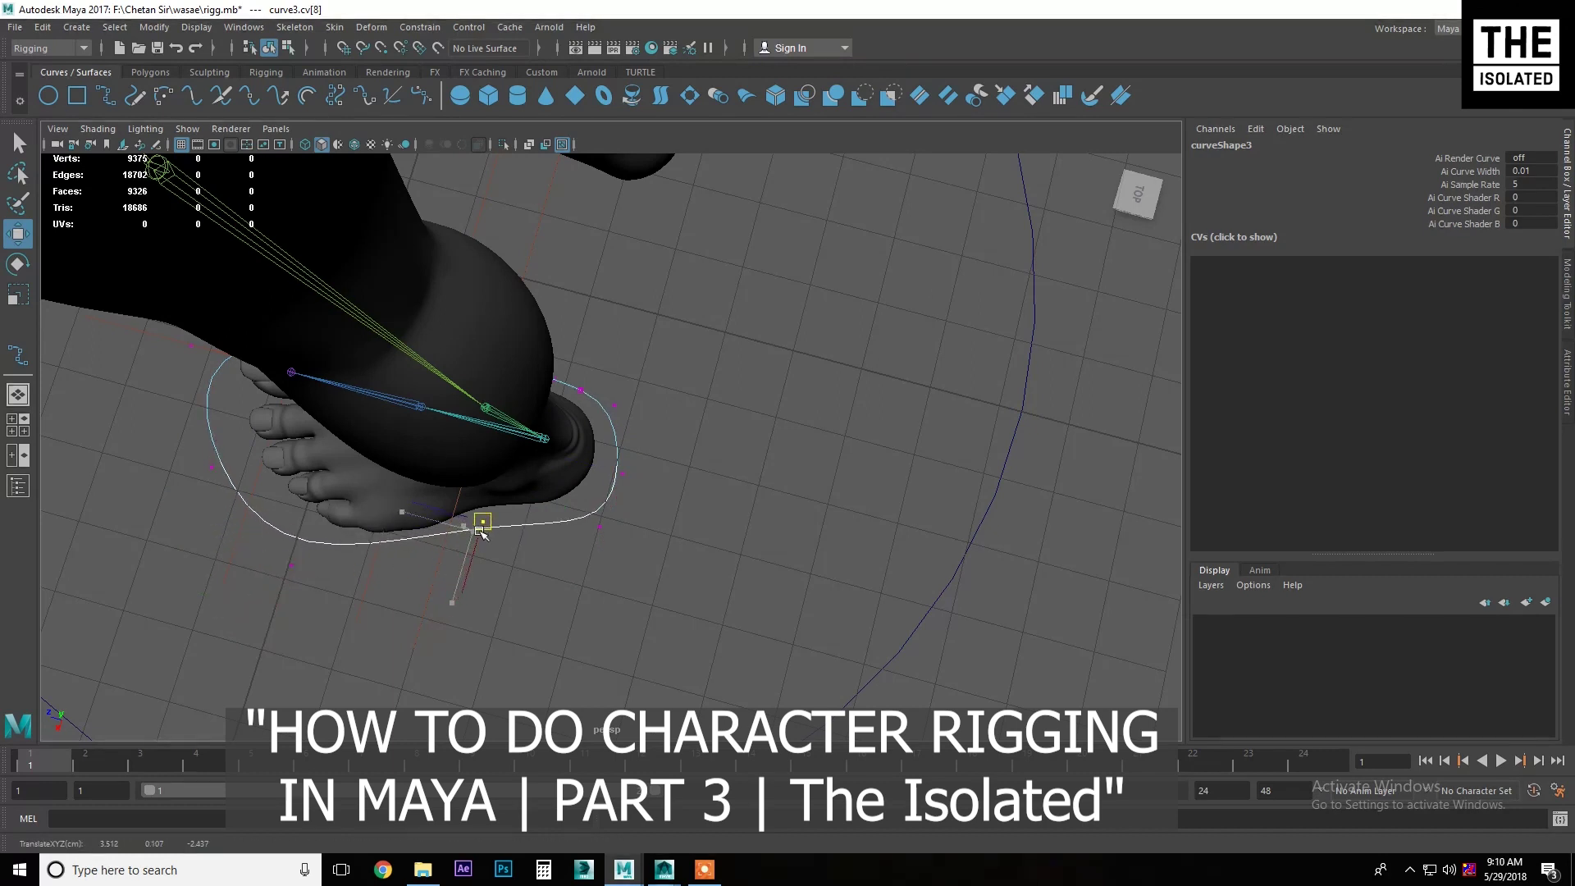
- Tuck the curve's left side close to the foot, then reselect the whole curve in Object Mode
{"action": "left_click", "coordinate": [291, 566]}
{"action": "mouse_move", "coordinate": [292, 568]}
{"action": "left_mouse_down"}
{"action": "mouse_move", "coordinate": [277, 518]}
{"action": "mouse_move", "coordinate": [471, 411]}
{"action": "left_mouse_up"}
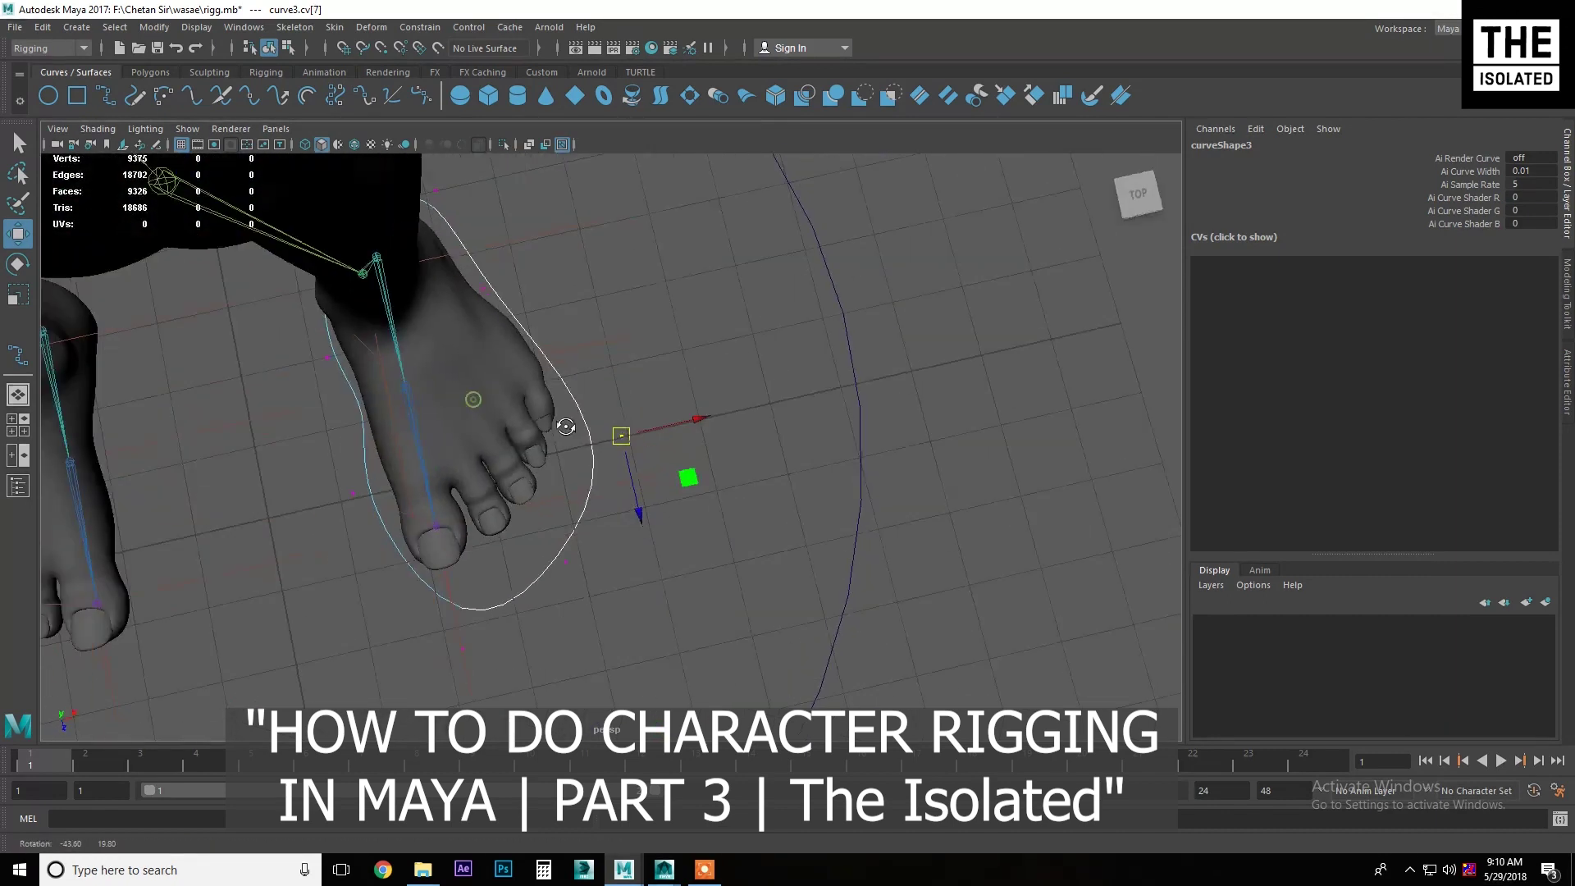
{"action": "left_click", "coordinate": [380, 426]}
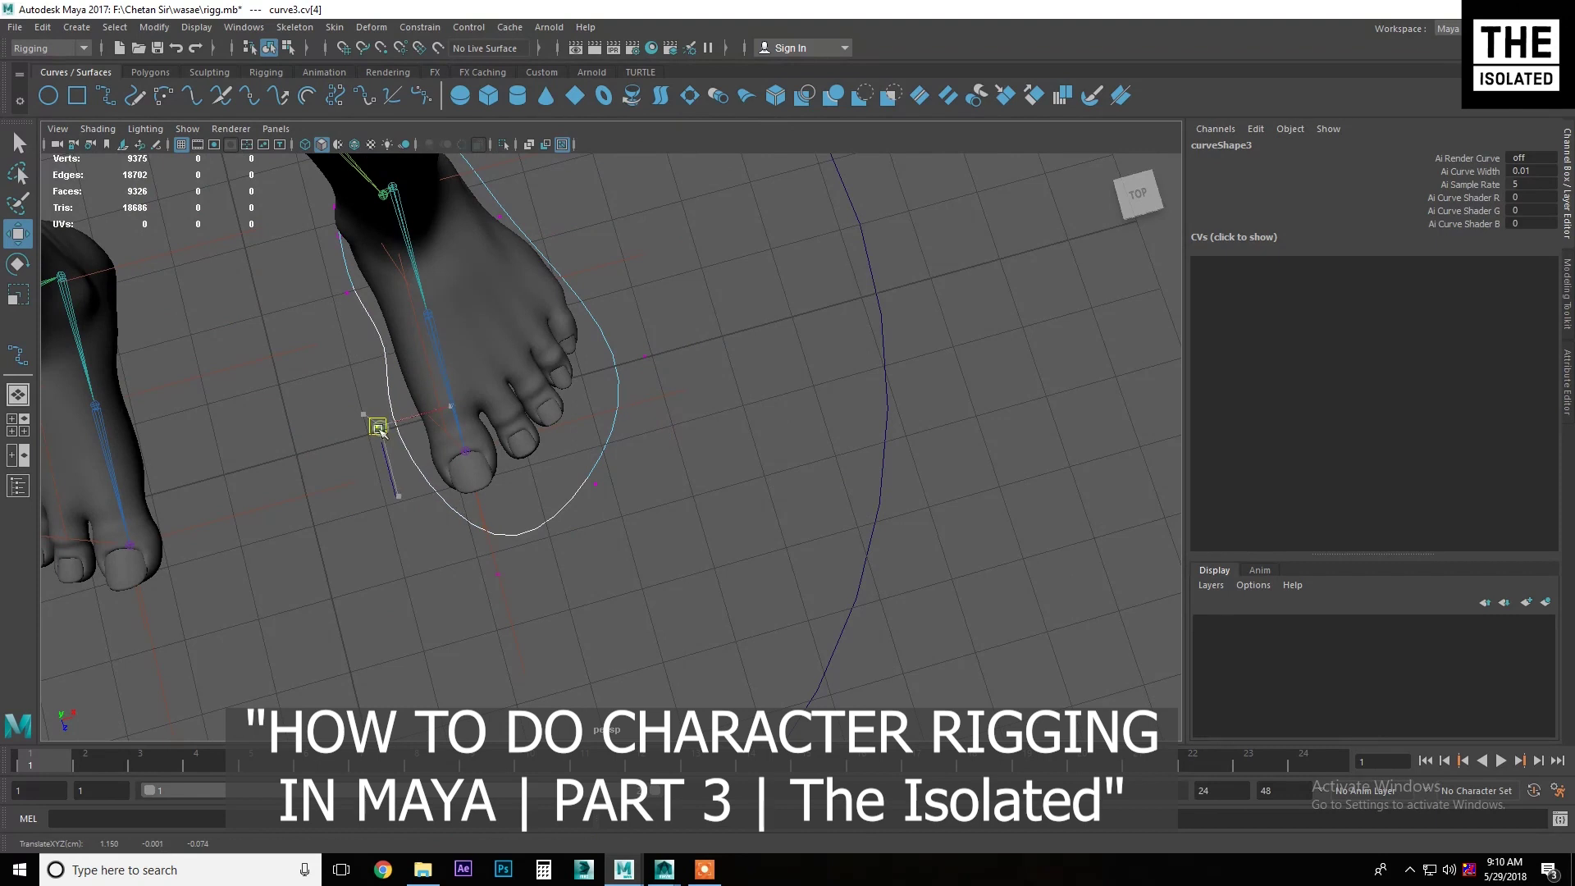
{"action": "left_click_drag", "start_coordinate": [380, 426], "coordinate": [611, 410], "text": "alt"}
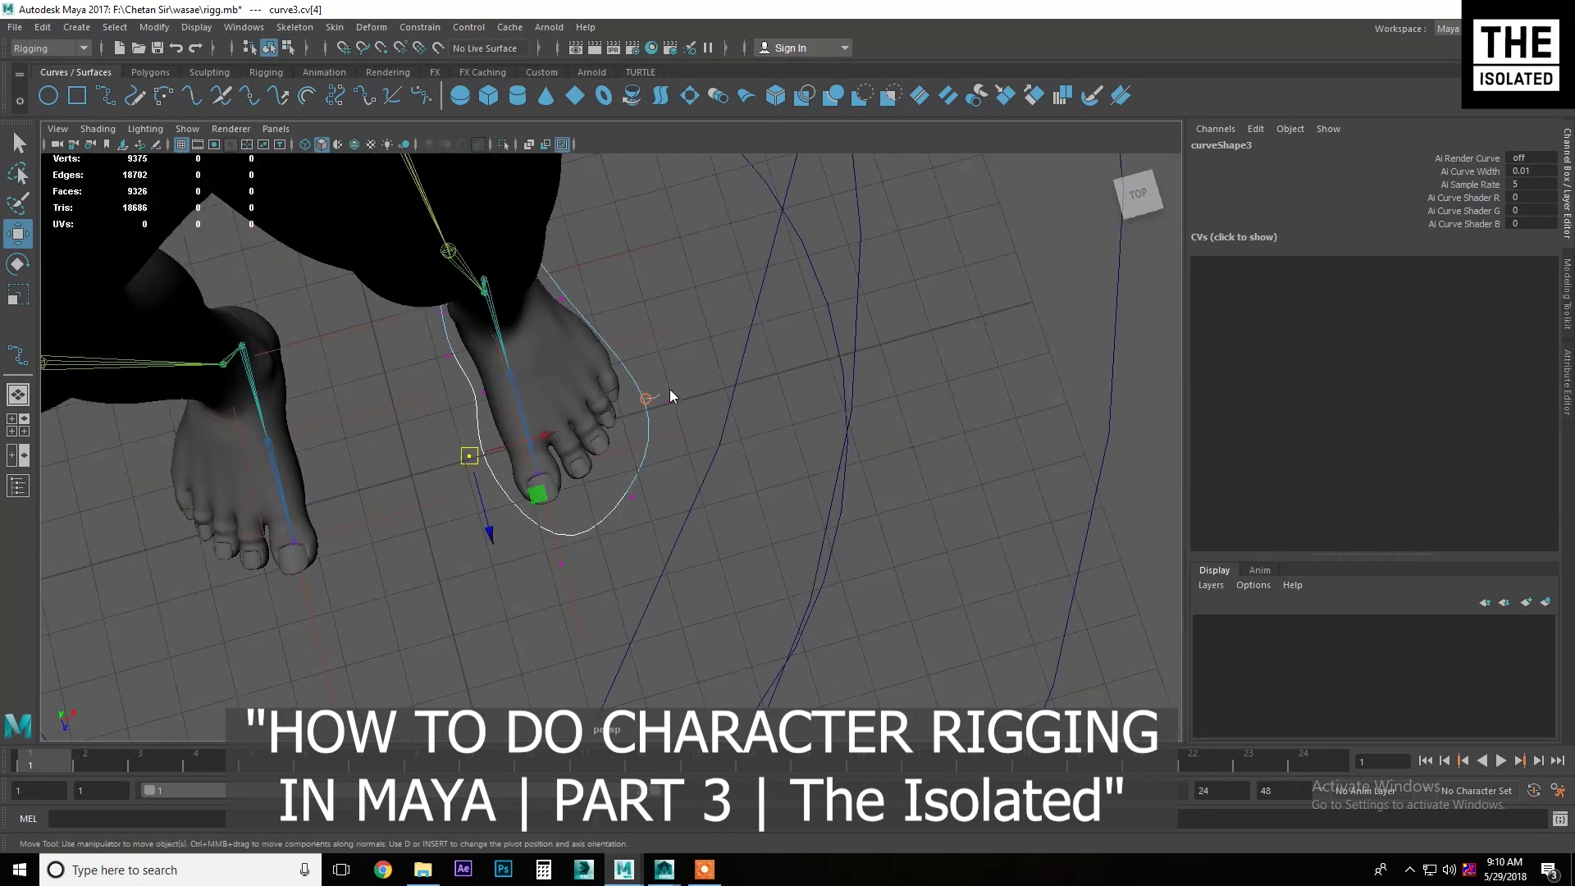
{"action": "right_click_drag", "start_coordinate": [653, 397], "coordinate": [691, 372]}
{"action": "left_click_drag", "start_coordinate": [674, 374], "coordinate": [636, 410]}
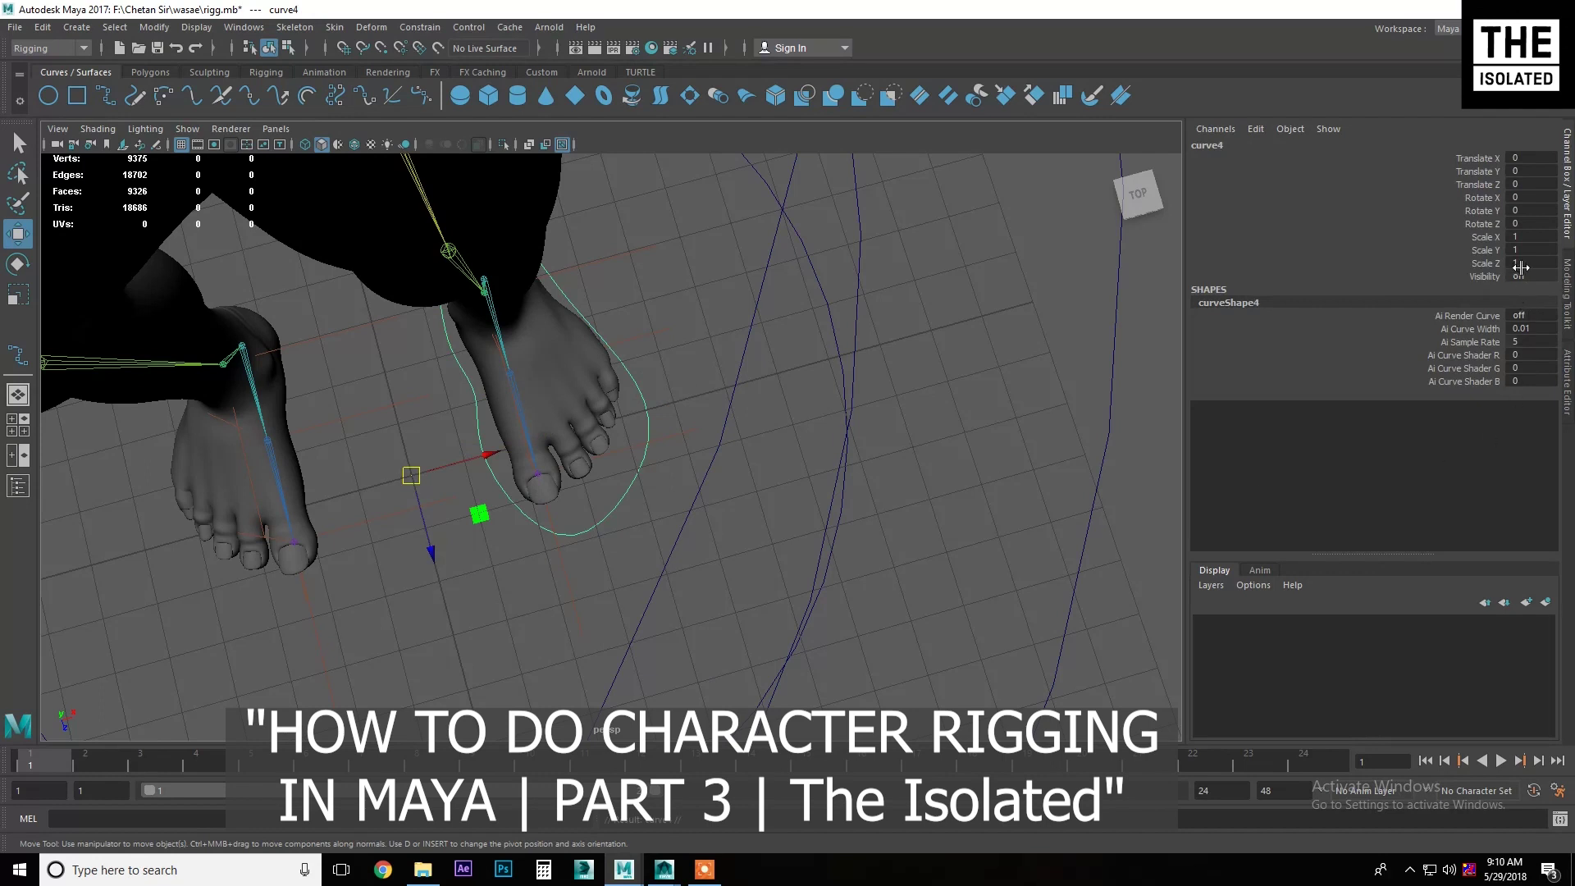
- Set the copied foot curve's Scale X to -1 so it surrounds the other foot, then view the whole character
{"action": "type", "text": "1"}
{"action": "key", "text": "Return"}
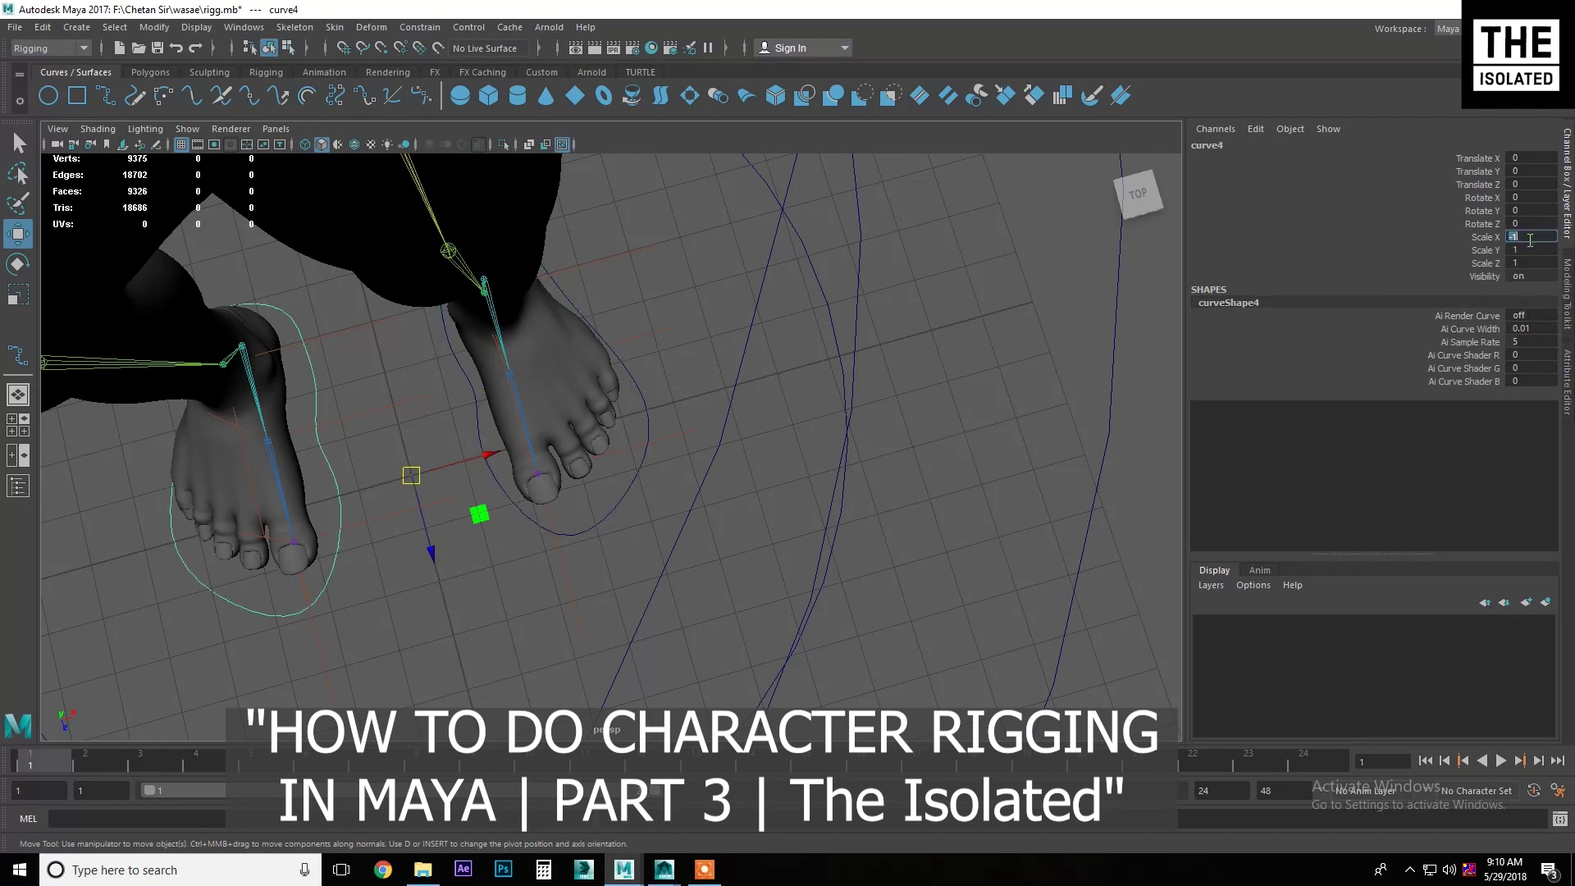
{"action": "scroll", "coordinate": [377, 476], "scroll_direction": "down", "scroll_amount": 5}
{"action": "left_click_drag", "start_coordinate": [377, 476], "coordinate": [549, 395], "text": "alt"}
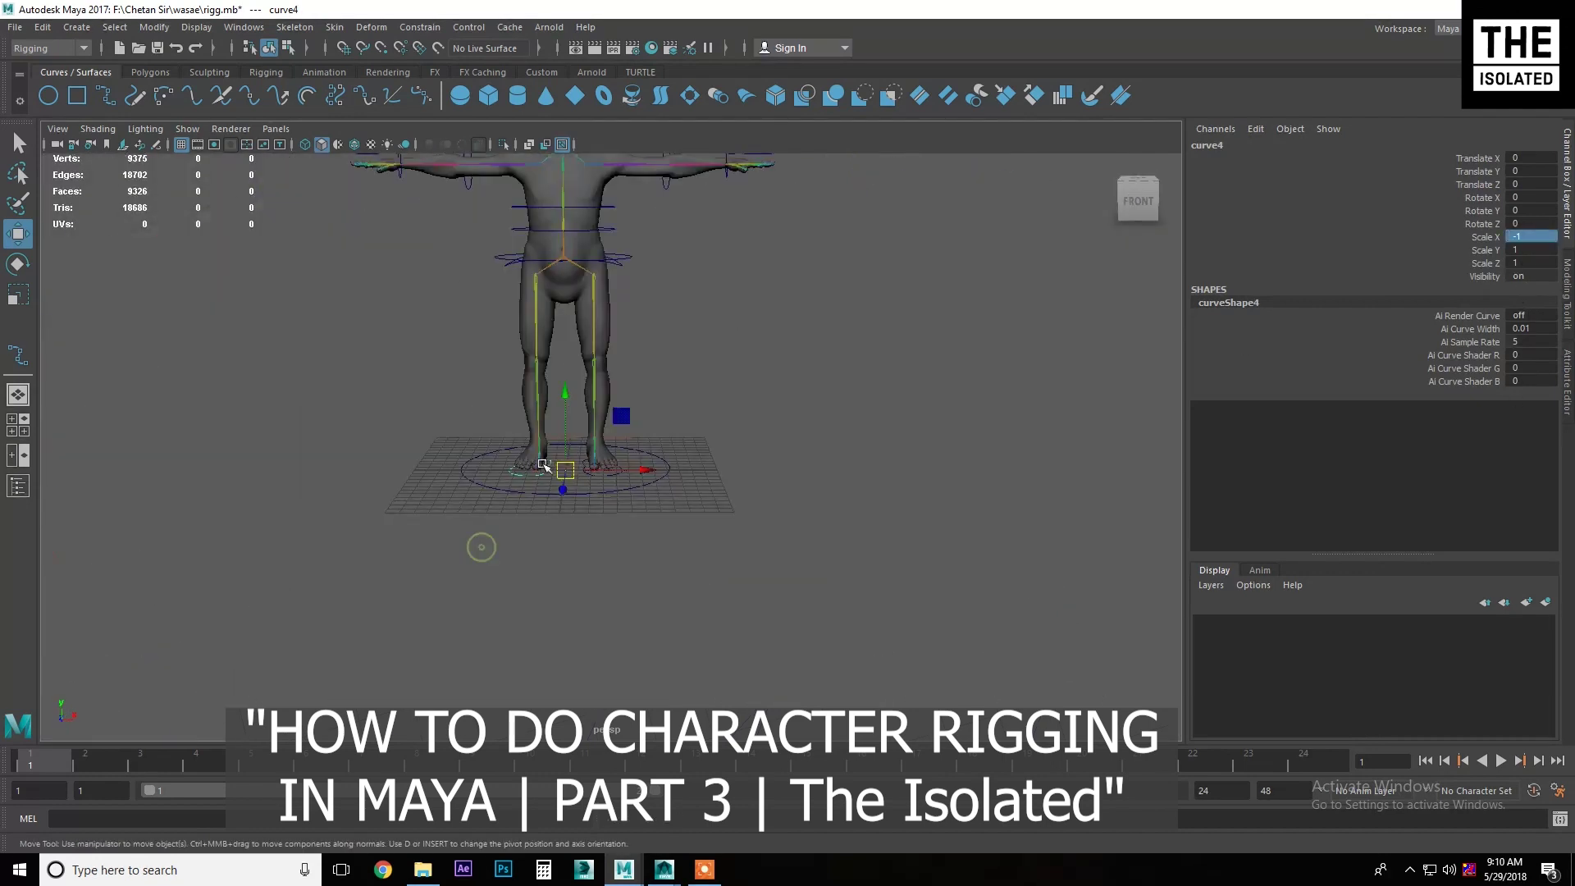
{"action": "key", "text": "space"}
{"action": "key", "text": "space"}
{"action": "left_click_drag", "start_coordinate": [550, 396], "coordinate": [587, 404], "text": "alt"}
{"action": "scroll", "coordinate": [587, 404], "scroll_direction": "up", "scroll_amount": 2}
{"action": "scroll", "coordinate": [579, 443], "scroll_direction": "up", "scroll_amount": 2}
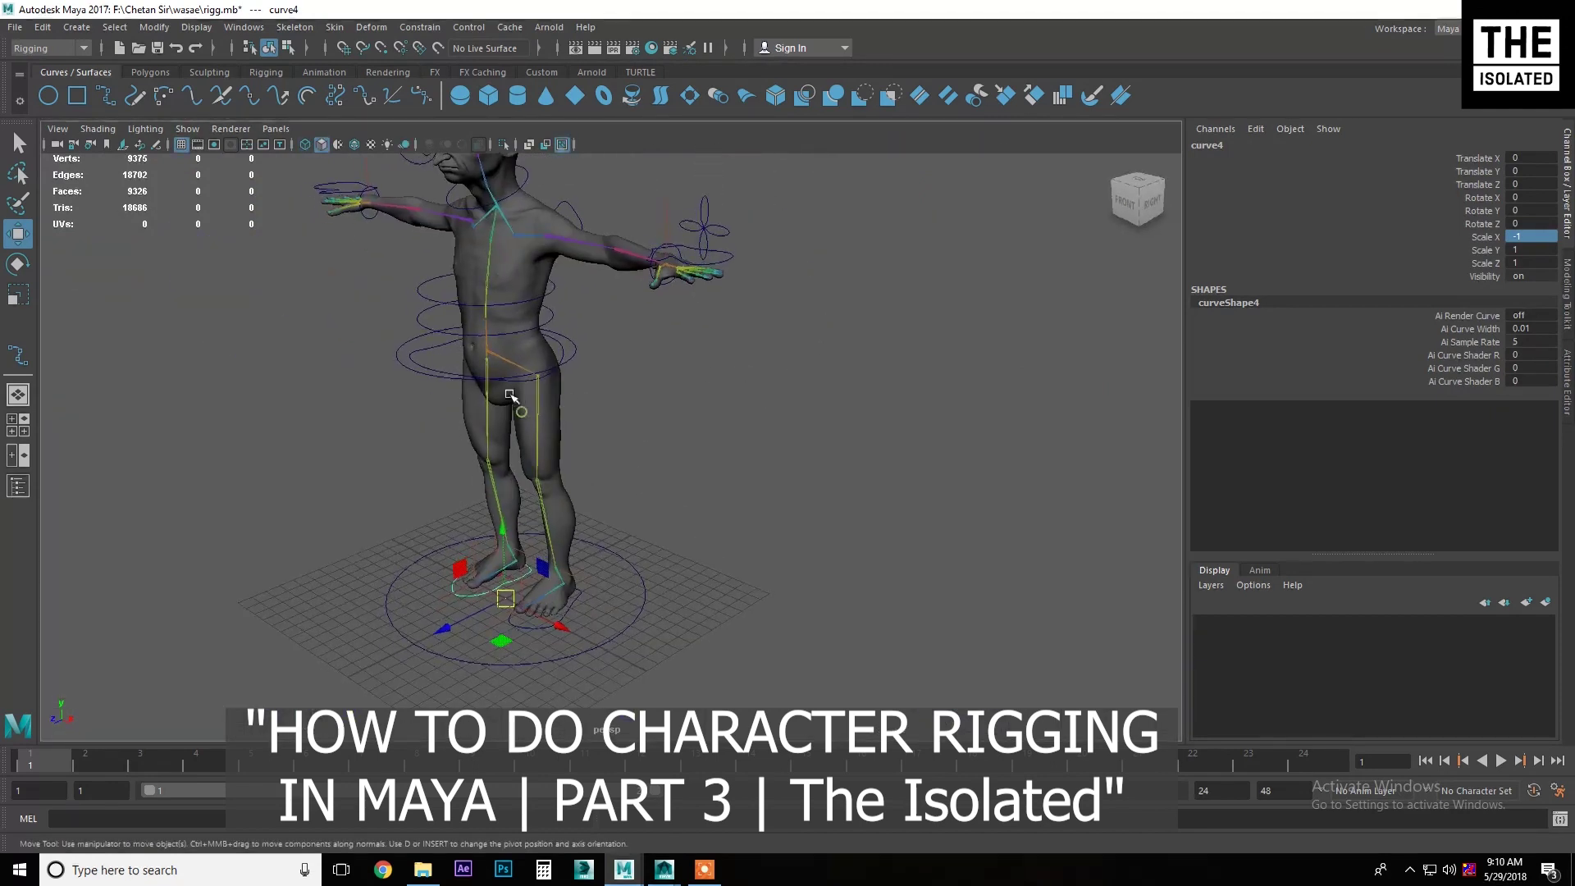
{"action": "scroll", "coordinate": [573, 485], "scroll_direction": "up", "scroll_amount": 2}
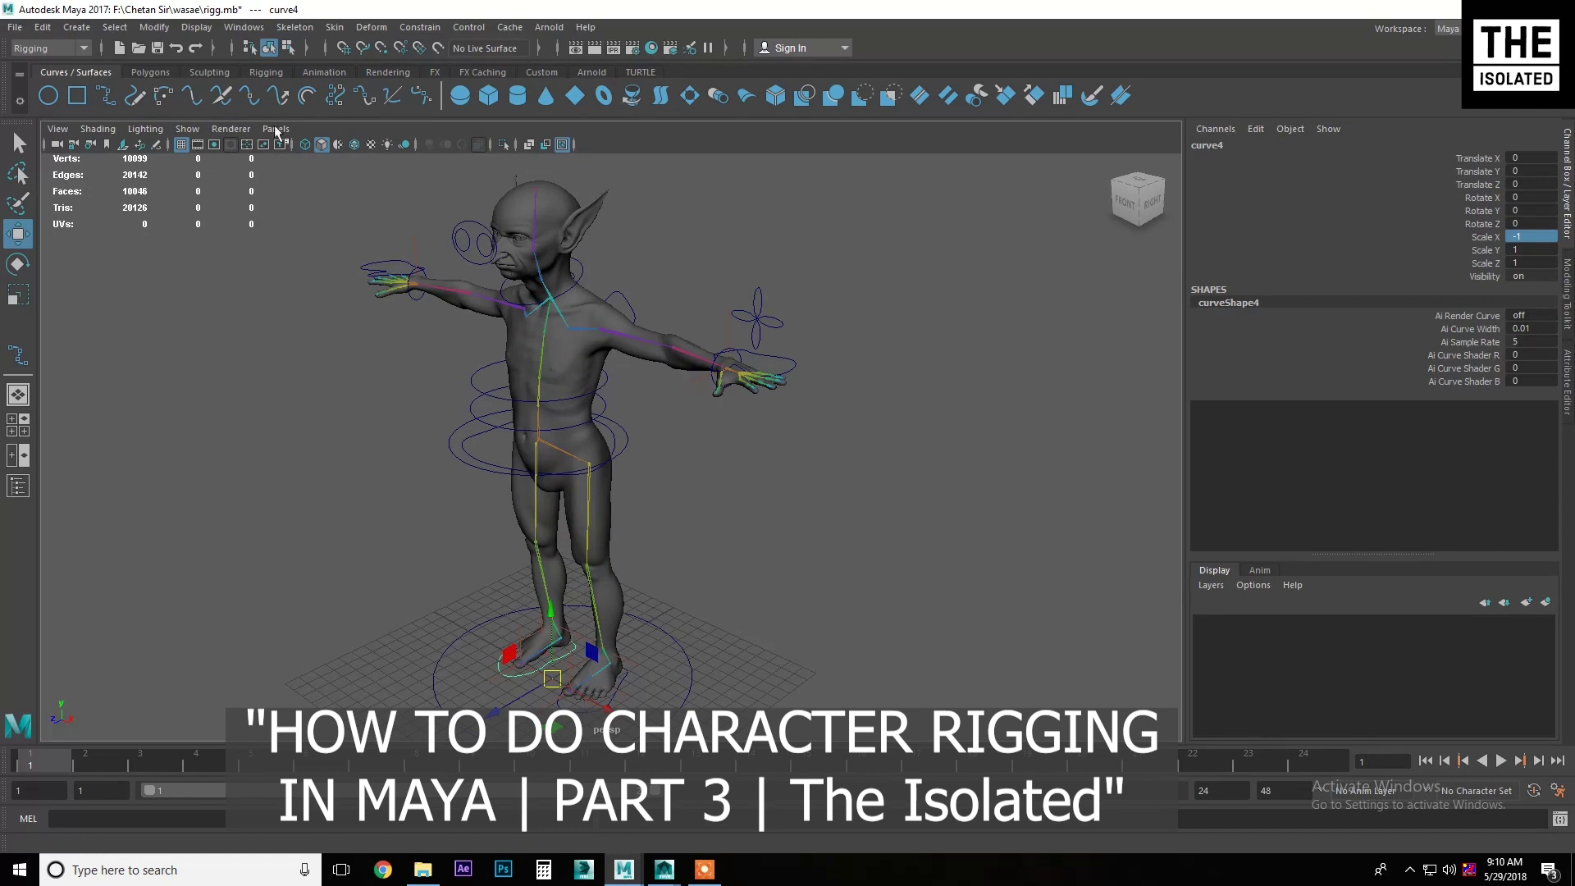
{"action": "left_click", "coordinate": [195, 128]}
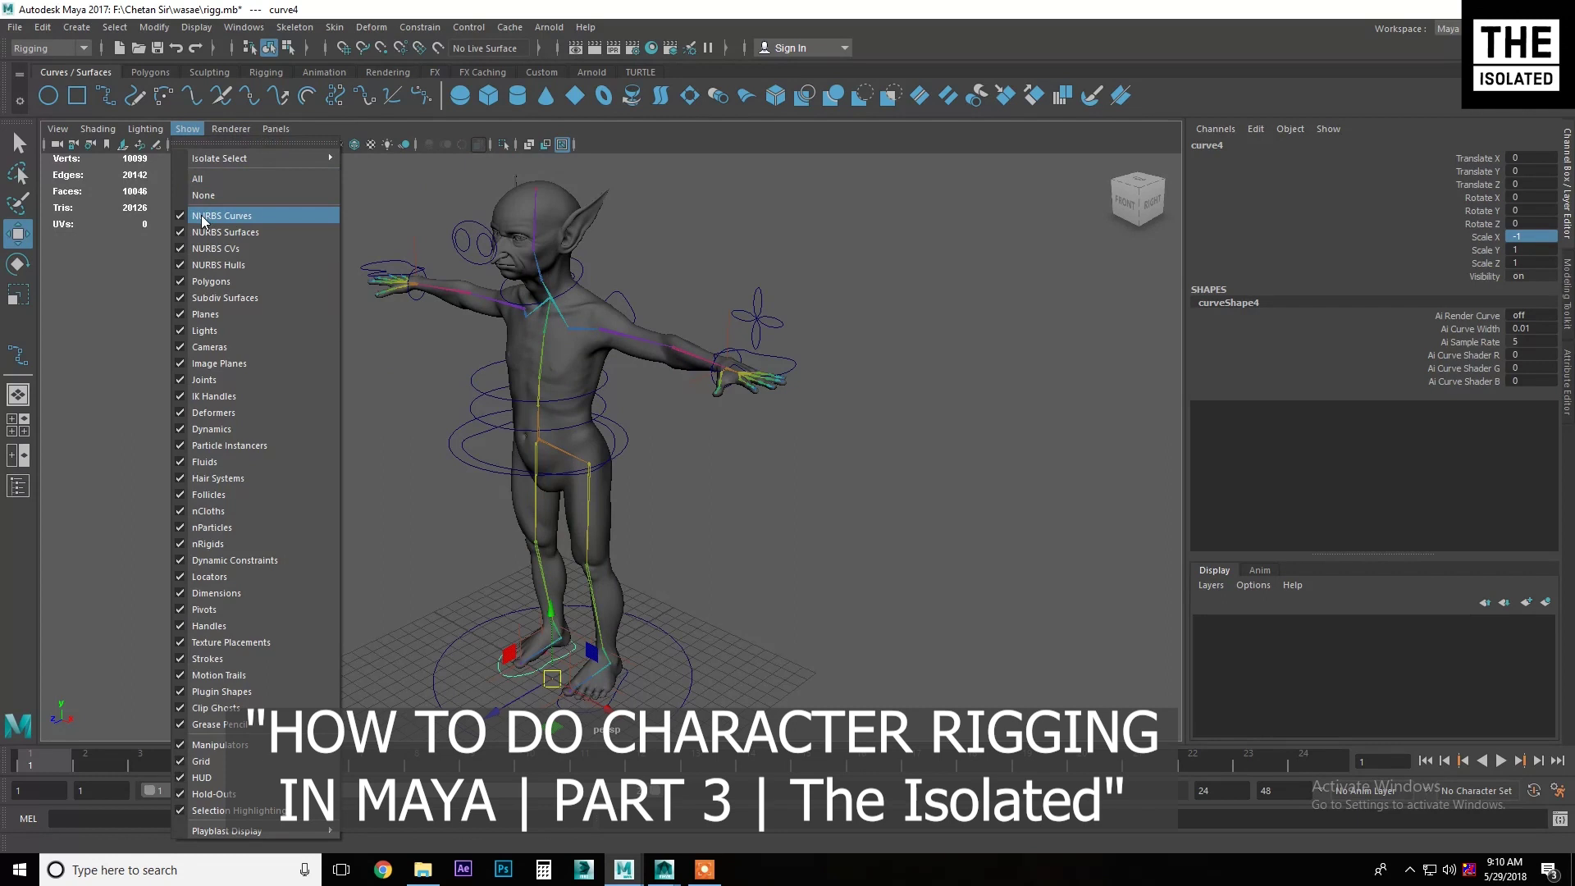
- Show only NURBS curves in the viewport and select all the control curves
{"action": "left_click", "coordinate": [205, 195]}
{"action": "left_click", "coordinate": [188, 129]}
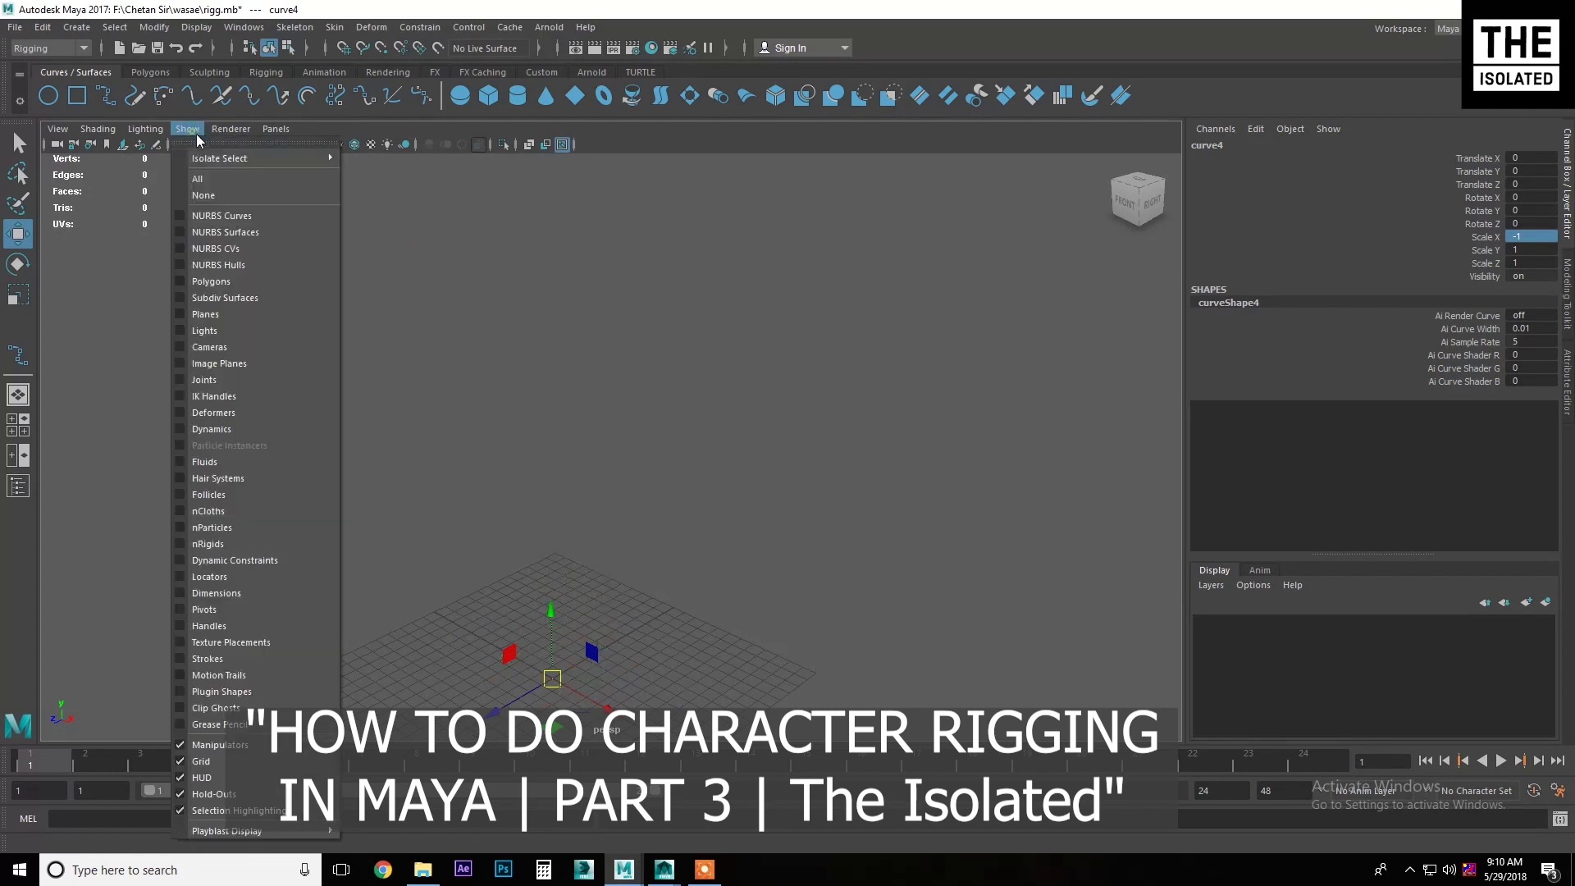
{"action": "left_click", "coordinate": [203, 211]}
{"action": "right_click_drag", "start_coordinate": [625, 434], "coordinate": [493, 331], "text": "alt"}
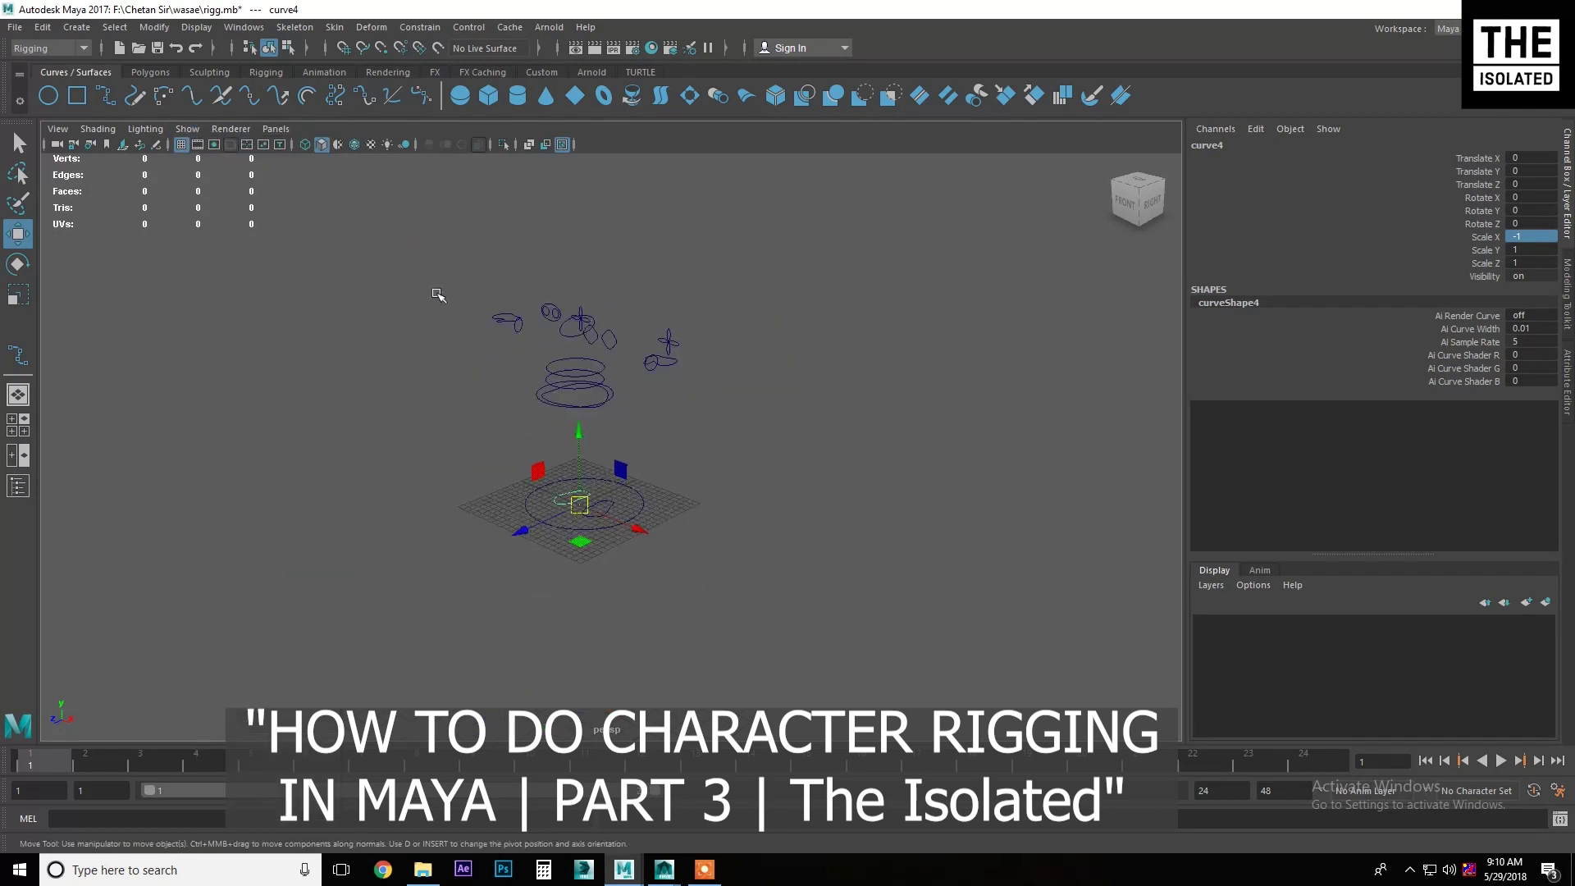
{"action": "left_click_drag", "start_coordinate": [688, 543], "coordinate": [693, 547]}
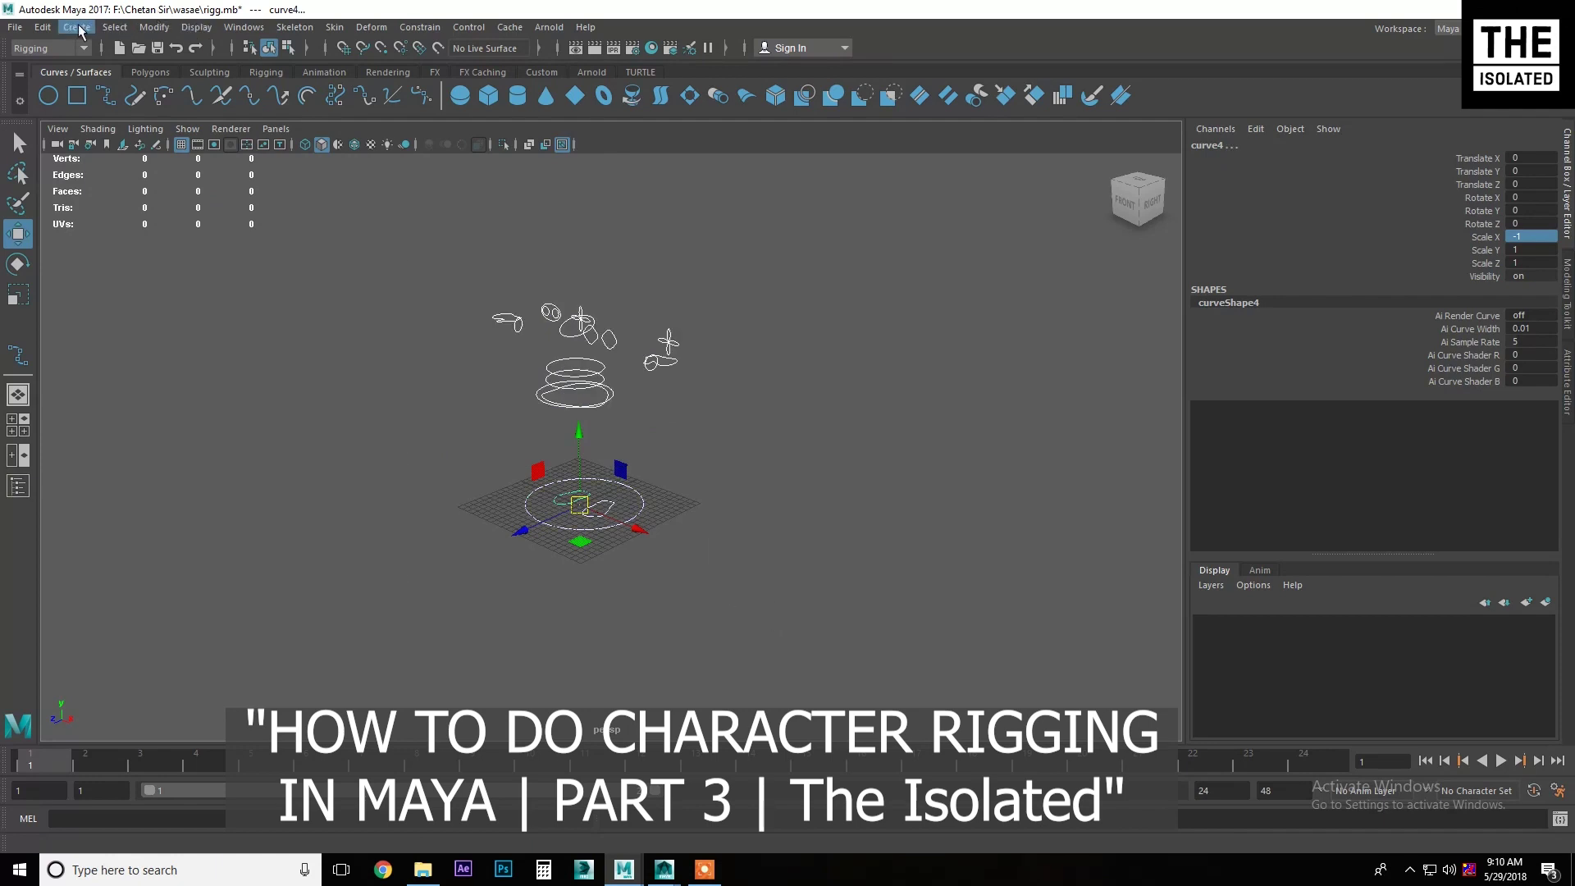
- Freeze transformations and centre pivots on all the control curves, then deselect them
{"action": "left_click", "coordinate": [165, 31]}
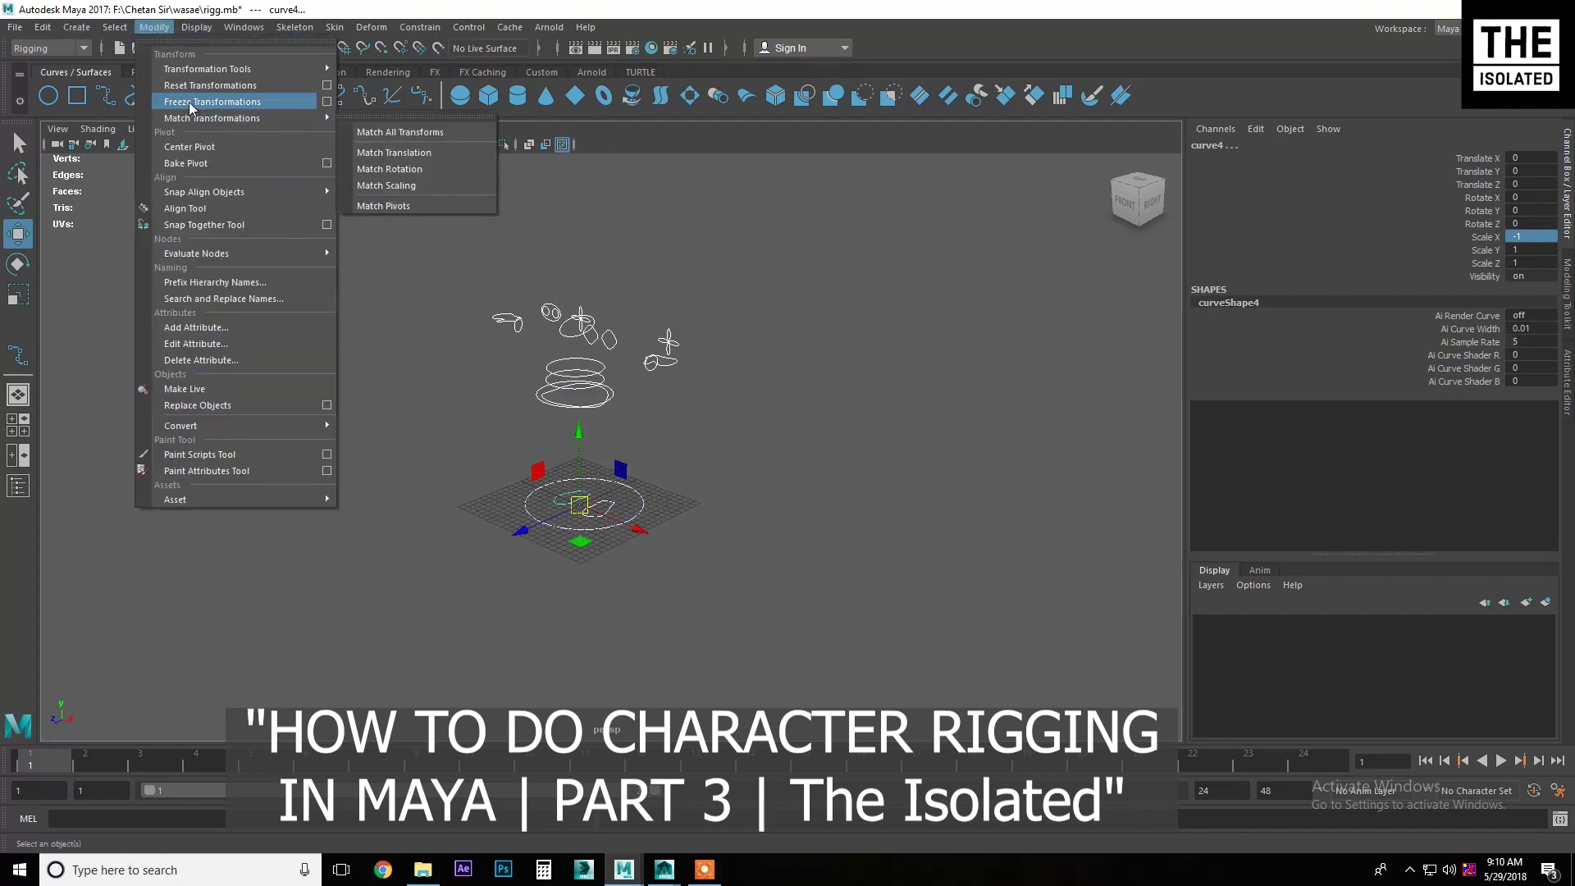
{"action": "left_click", "coordinate": [204, 103]}
{"action": "left_click", "coordinate": [154, 27]}
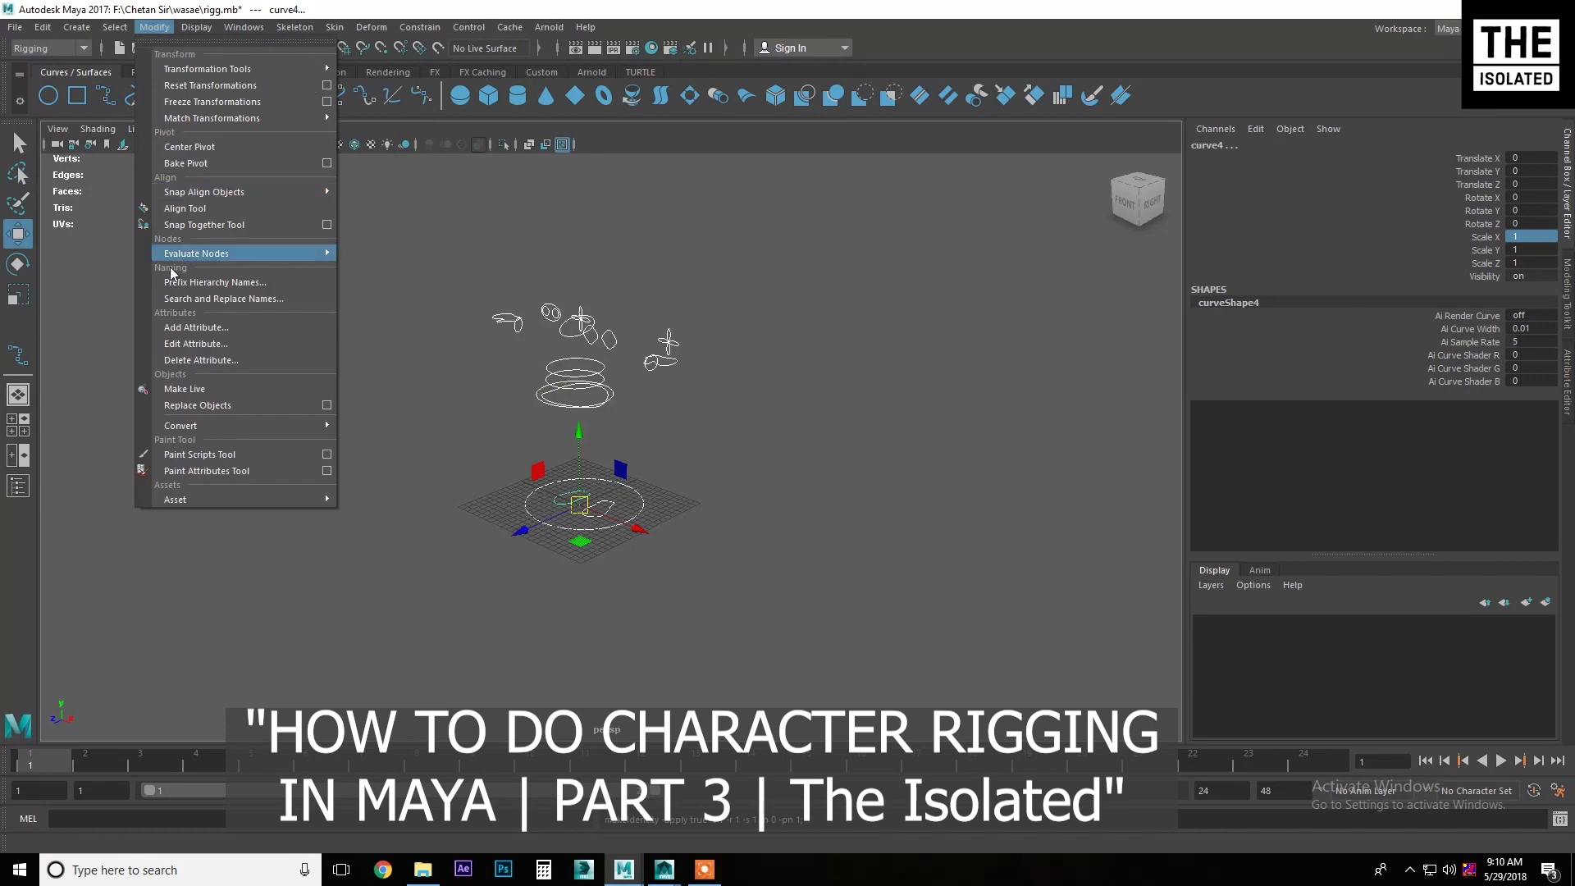
{"action": "left_click", "coordinate": [196, 147]}
{"action": "left_click", "coordinate": [785, 394]}
{"action": "mouse_move", "coordinate": [763, 387]}
{"action": "left_mouse_down", "text": "alt"}
{"action": "mouse_move", "coordinate": [568, 331]}
{"action": "mouse_move", "coordinate": [598, 344]}
{"action": "mouse_move", "coordinate": [549, 292]}
{"action": "left_mouse_up", "text": "alt"}
{"action": "mouse_move", "coordinate": [548, 292]}
{"action": "right_mouse_down", "text": "alt"}
{"action": "mouse_move", "coordinate": [569, 352]}
{"action": "mouse_move", "coordinate": [614, 399]}
{"action": "right_mouse_up", "text": "alt"}
{"action": "mouse_move", "coordinate": [615, 398]}
{"action": "left_mouse_down", "text": "alt"}
{"action": "mouse_move", "coordinate": [534, 405]}
{"action": "mouse_move", "coordinate": [484, 373]}
{"action": "left_mouse_up", "text": "alt"}
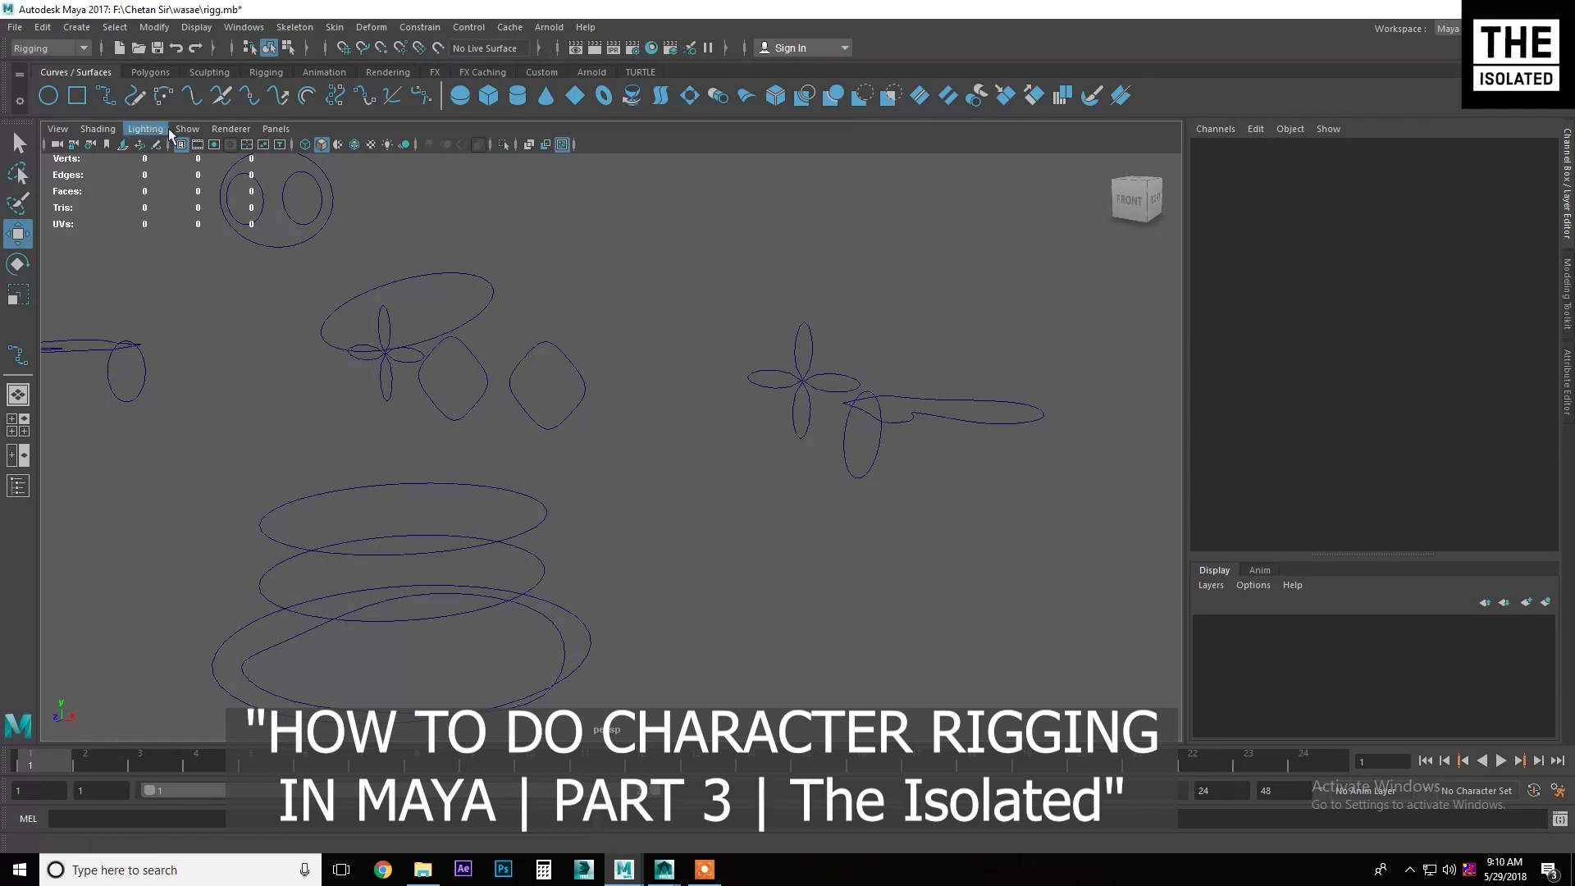
- Show polygons, joints and IK handles again, then select the shoulder control circle
{"action": "left_click", "coordinate": [195, 129]}
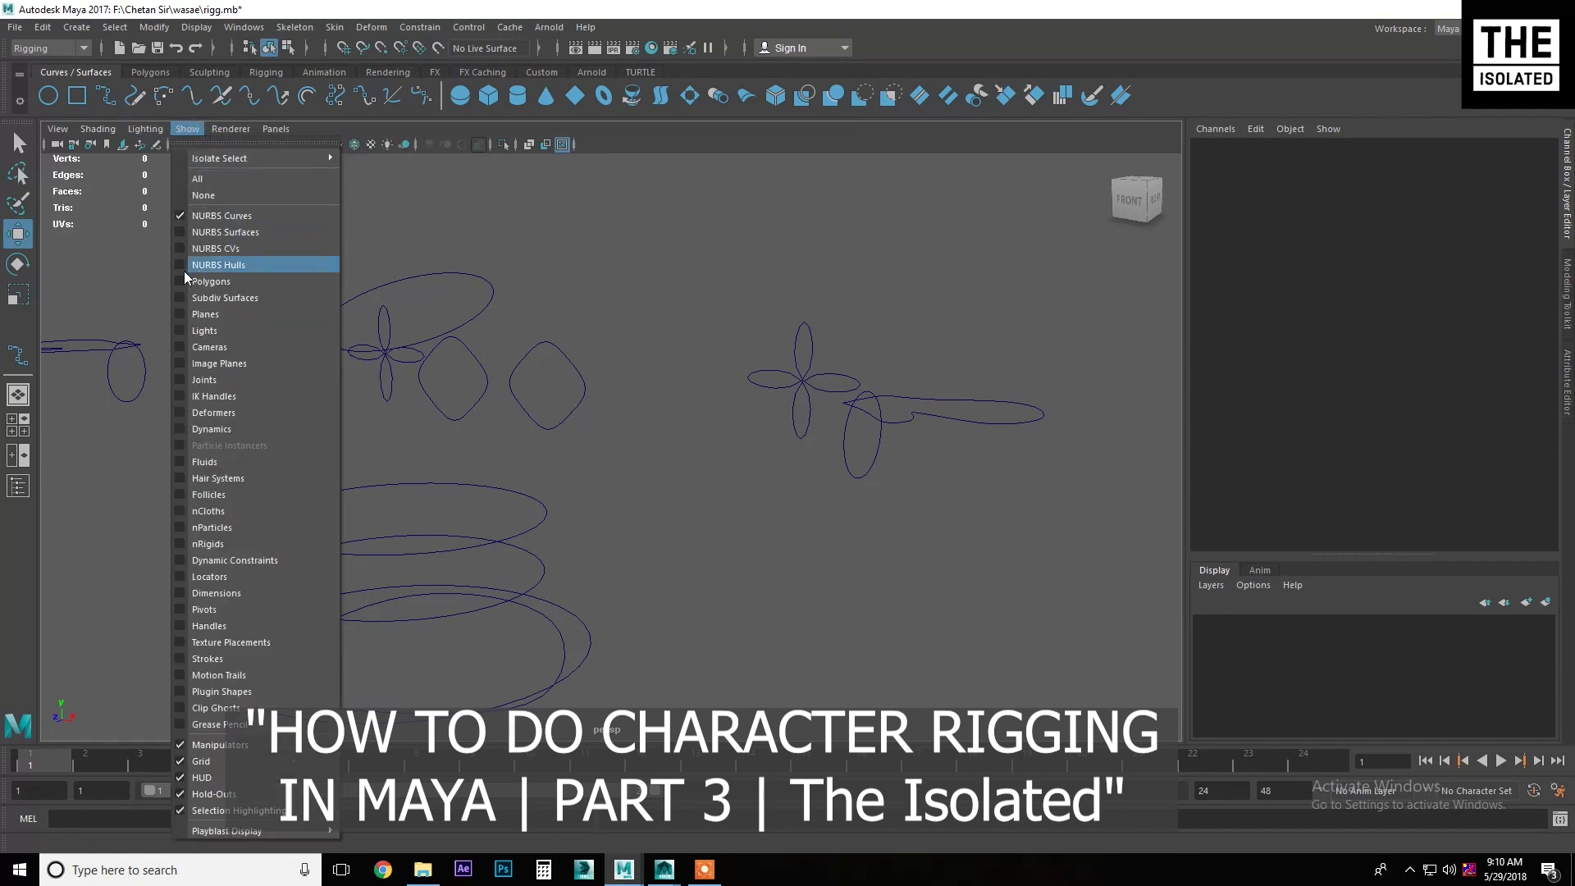
{"action": "left_click", "coordinate": [187, 281]}
{"action": "left_click", "coordinate": [197, 131]}
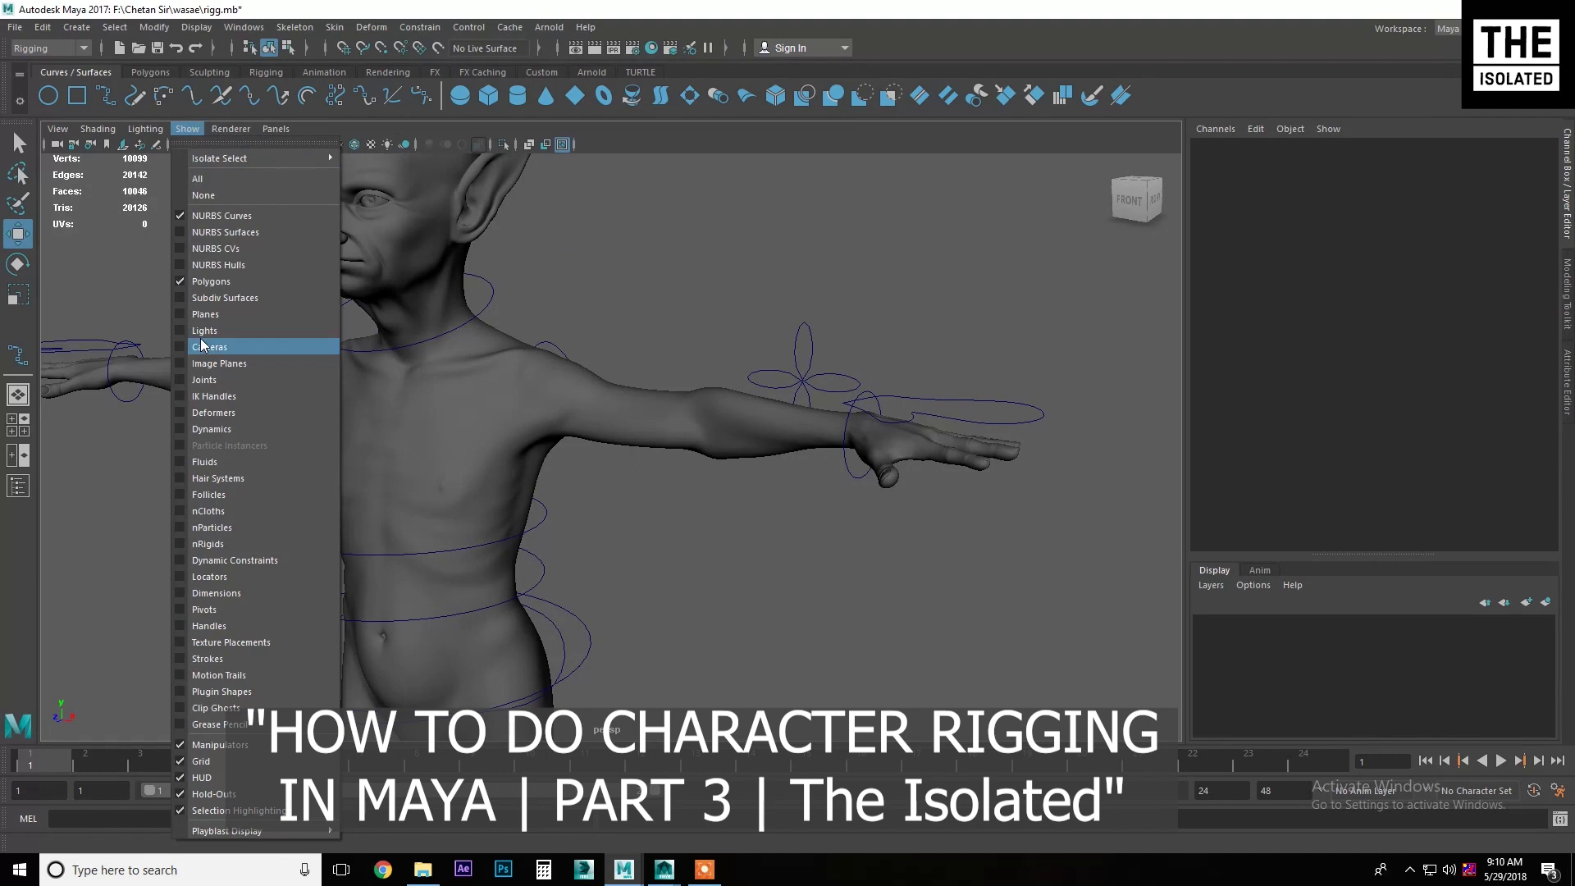
{"action": "left_click", "coordinate": [197, 380]}
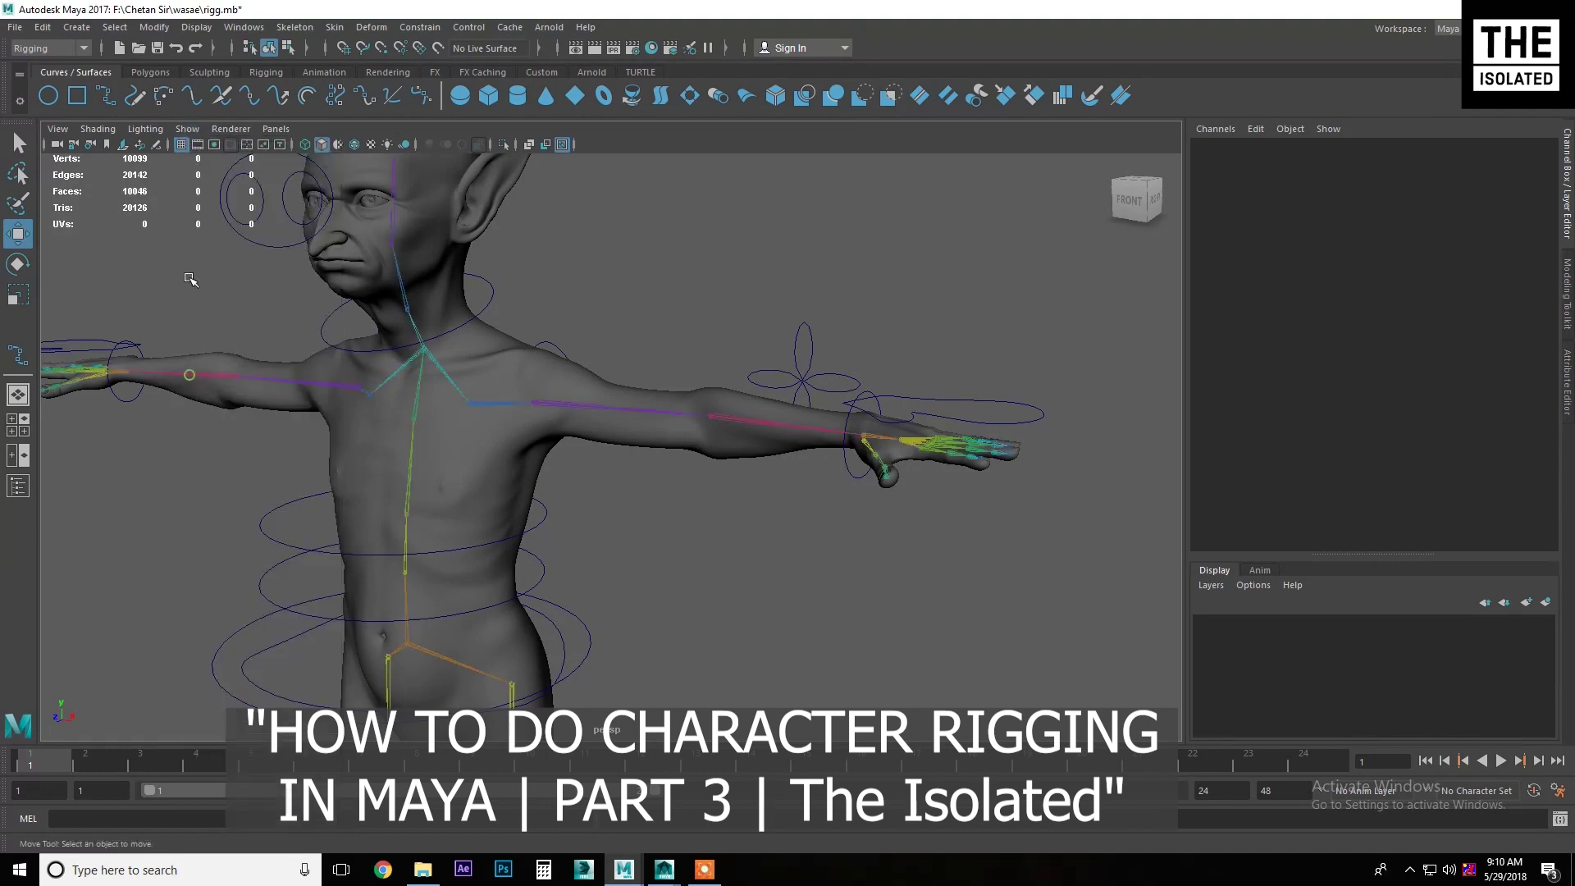
{"action": "left_click", "coordinate": [187, 128]}
{"action": "left_click", "coordinate": [184, 395]}
{"action": "mouse_move", "coordinate": [651, 253]}
{"action": "left_mouse_down", "text": "alt"}
{"action": "mouse_move", "coordinate": [580, 348]}
{"action": "mouse_move", "coordinate": [598, 347]}
{"action": "mouse_move", "coordinate": [553, 365]}
{"action": "left_mouse_up", "text": "alt"}
{"action": "left_click", "coordinate": [558, 366]}
{"action": "key", "text": "d"}
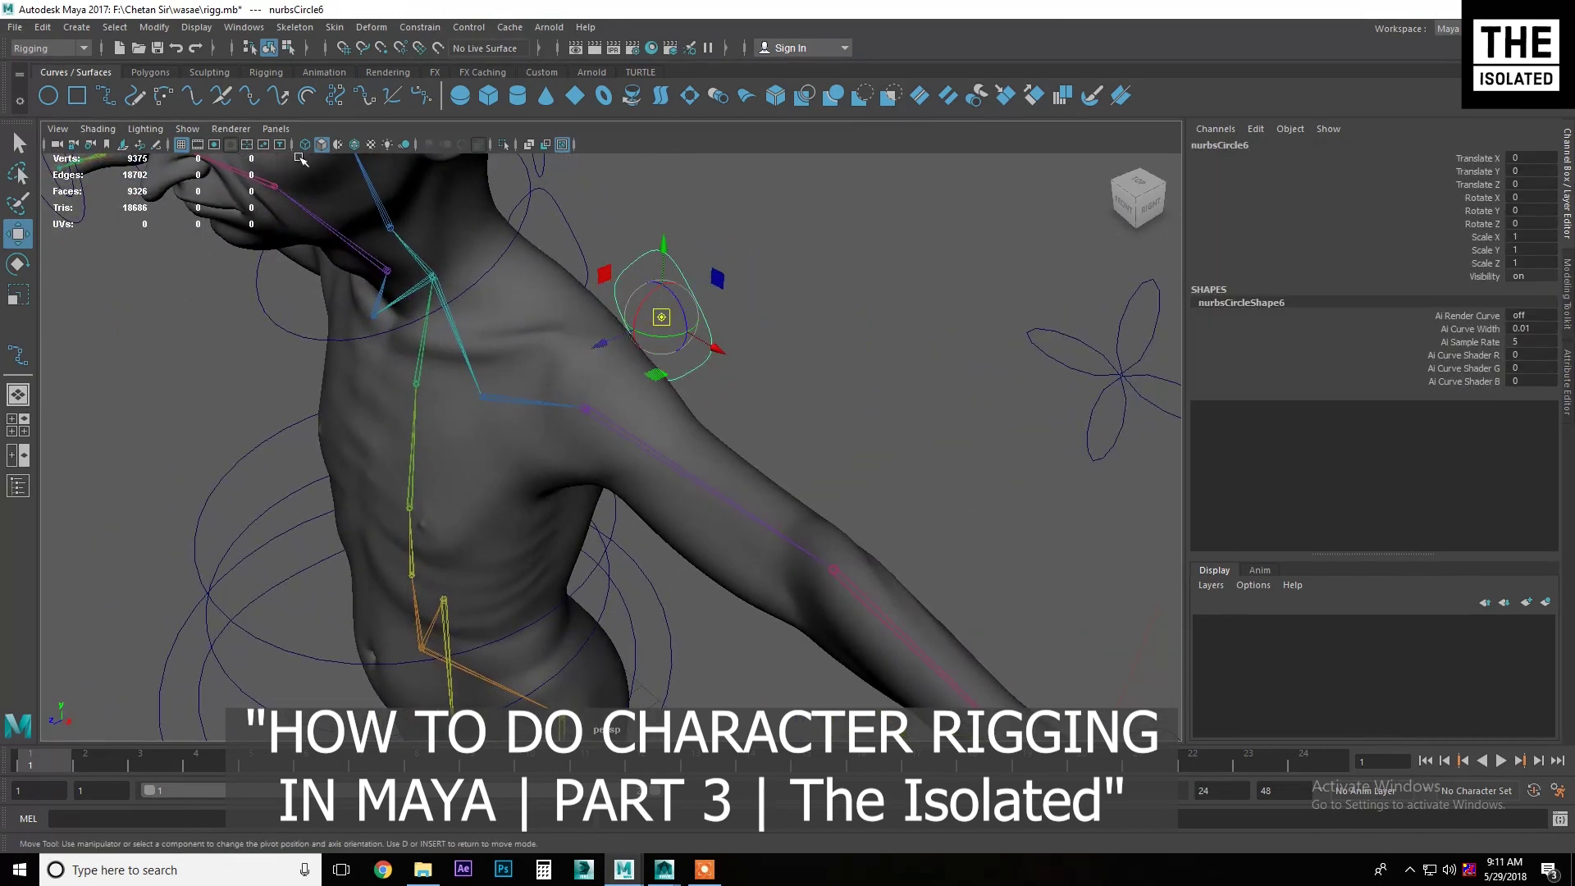
- Hide the polygon mesh and snap the shoulder circle's pivot onto the shoulder joint
{"action": "key", "text": "d"}
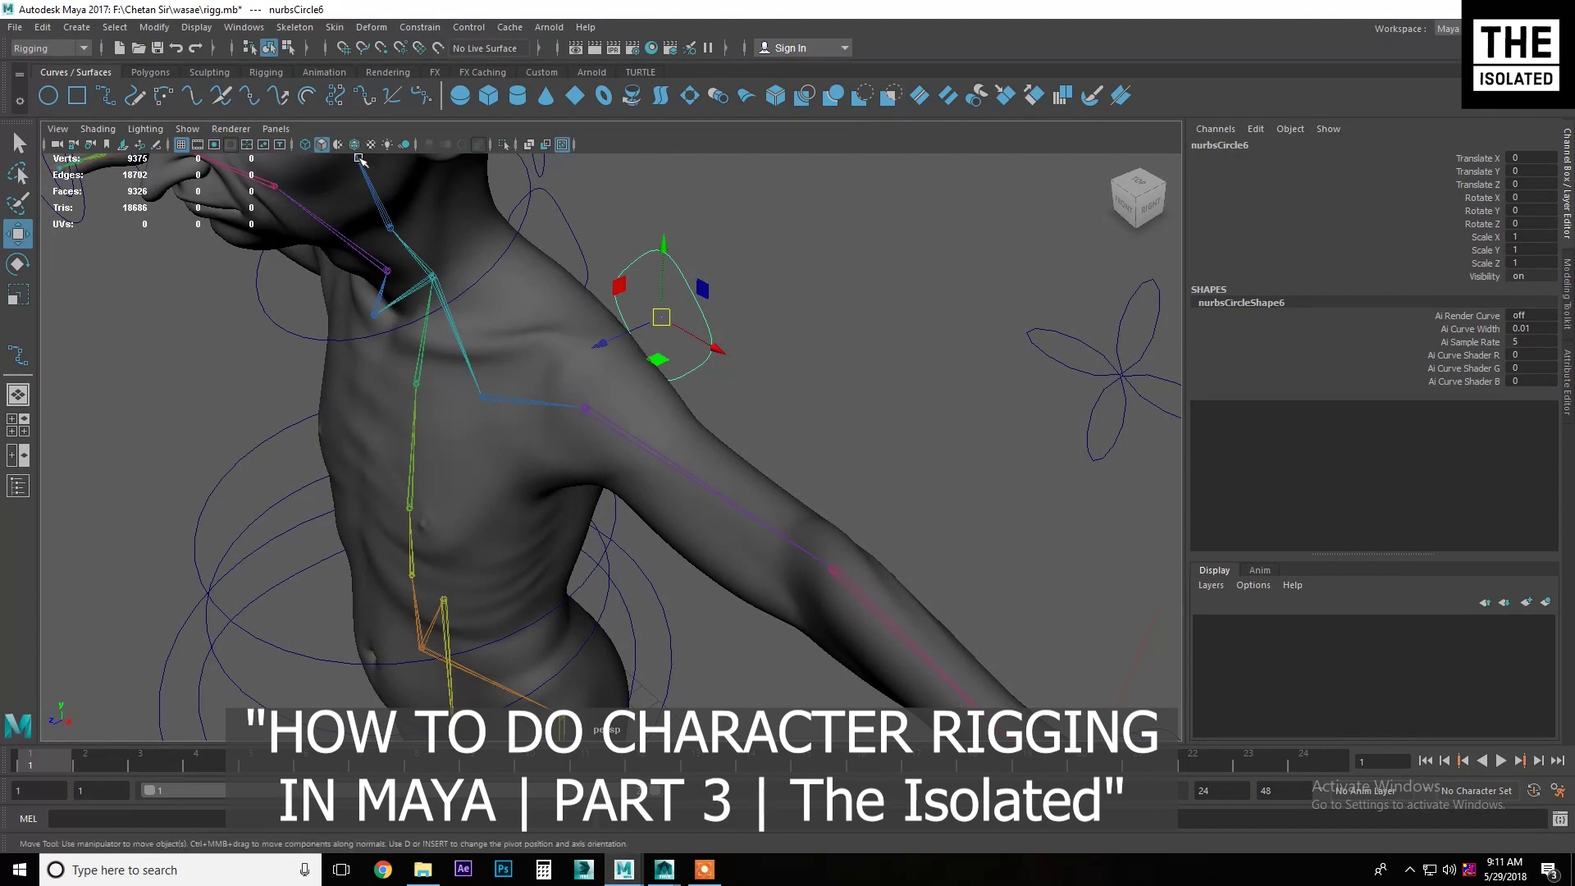
{"action": "left_click", "coordinate": [188, 129]}
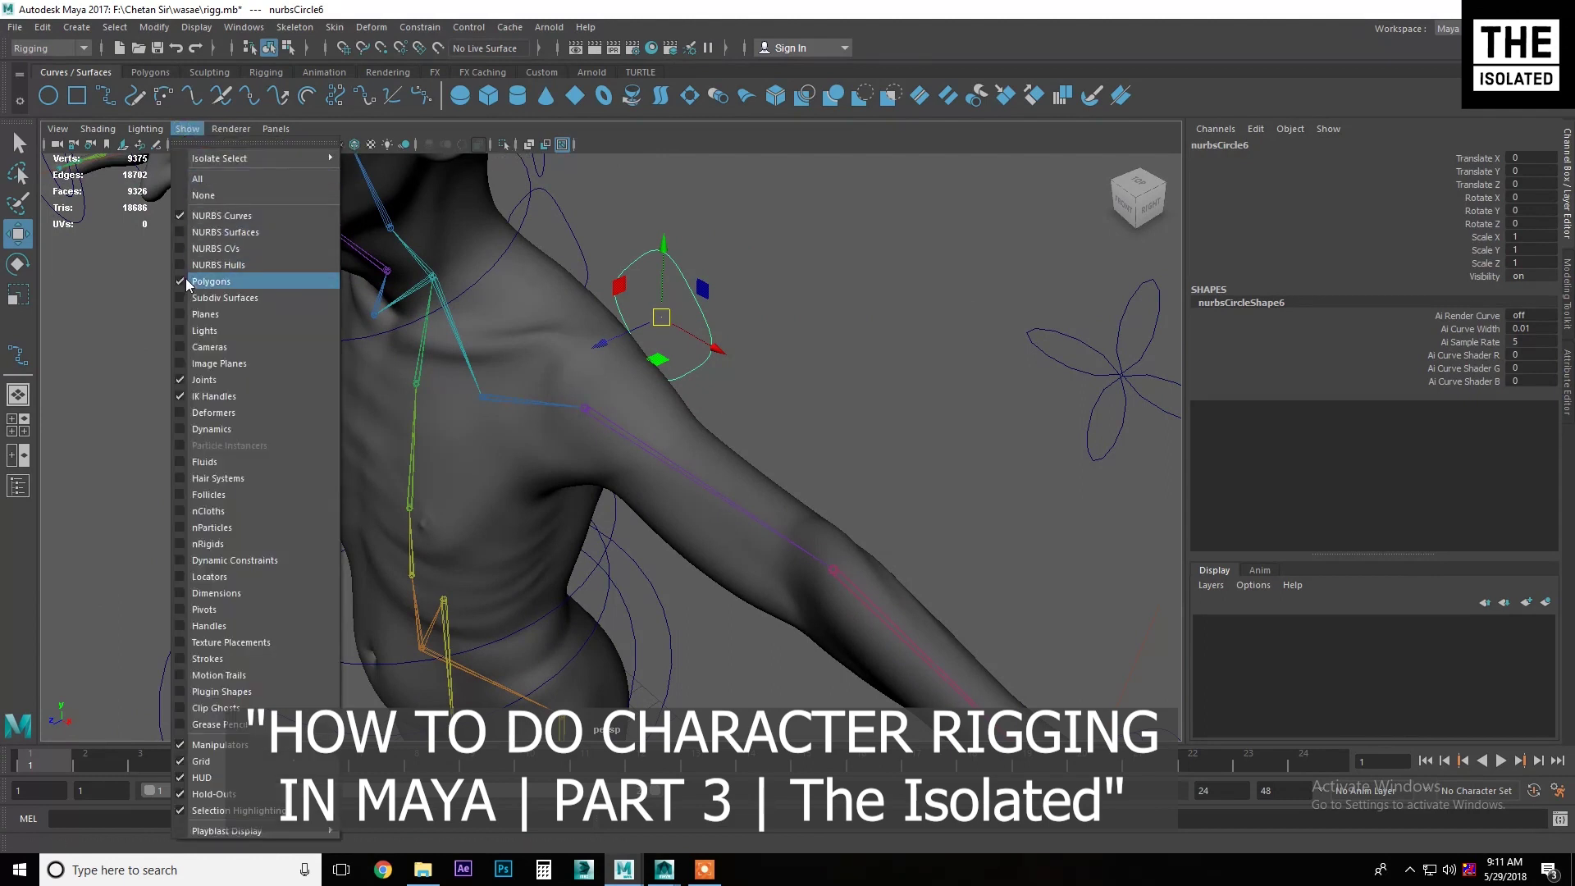
{"action": "left_click", "coordinate": [187, 283]}
{"action": "scroll", "coordinate": [473, 443], "scroll_direction": "up", "scroll_amount": 5}
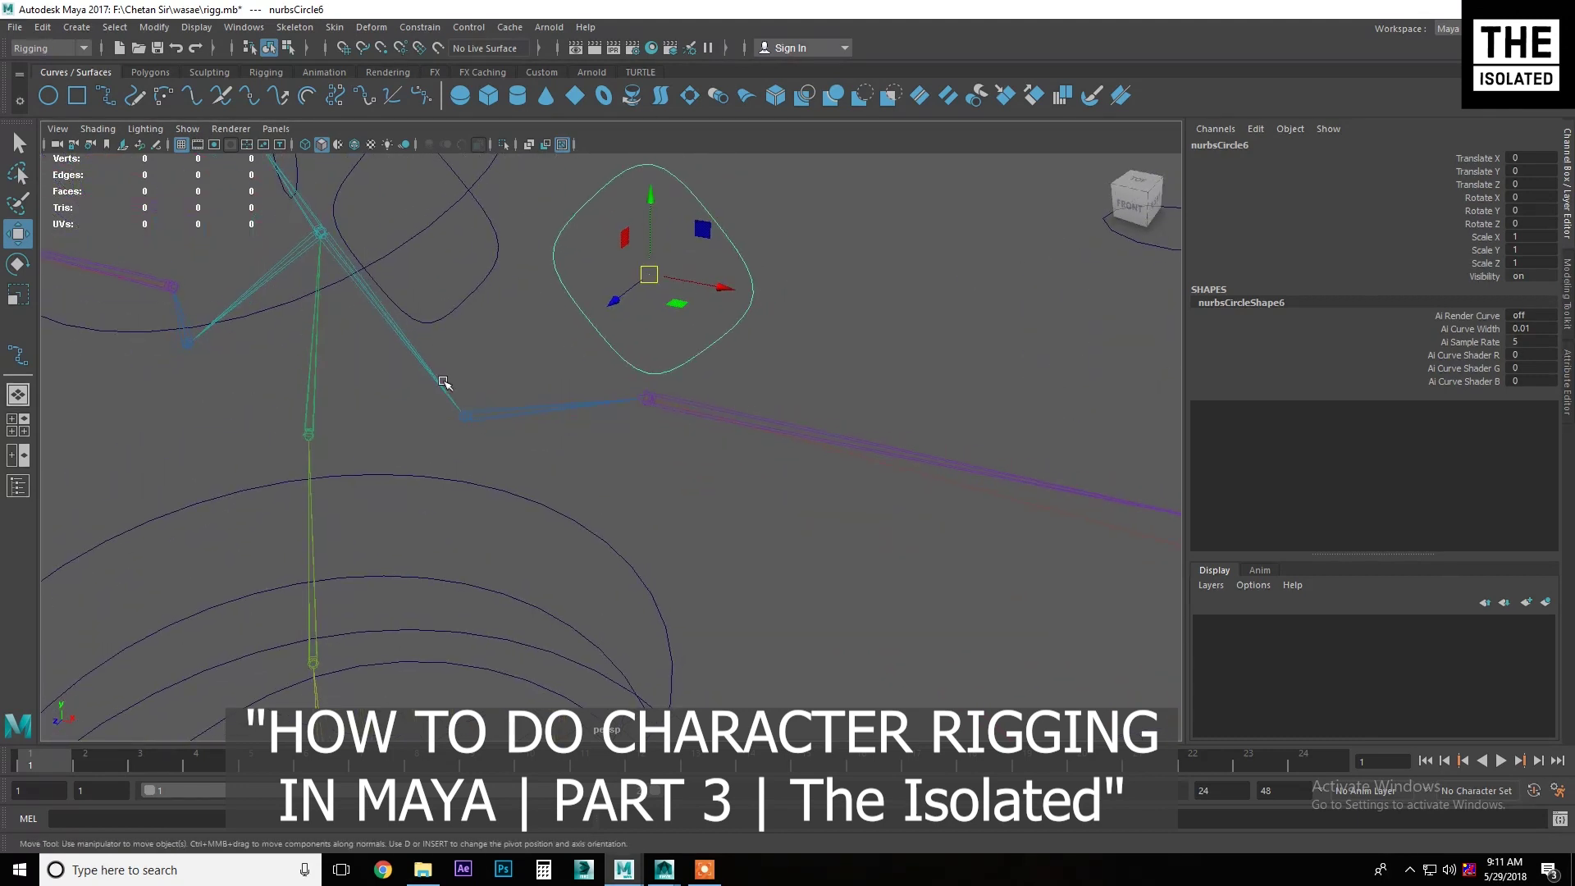
{"action": "key", "text": "d"}
{"action": "middle_click_drag", "start_coordinate": [474, 419], "coordinate": [465, 413]}
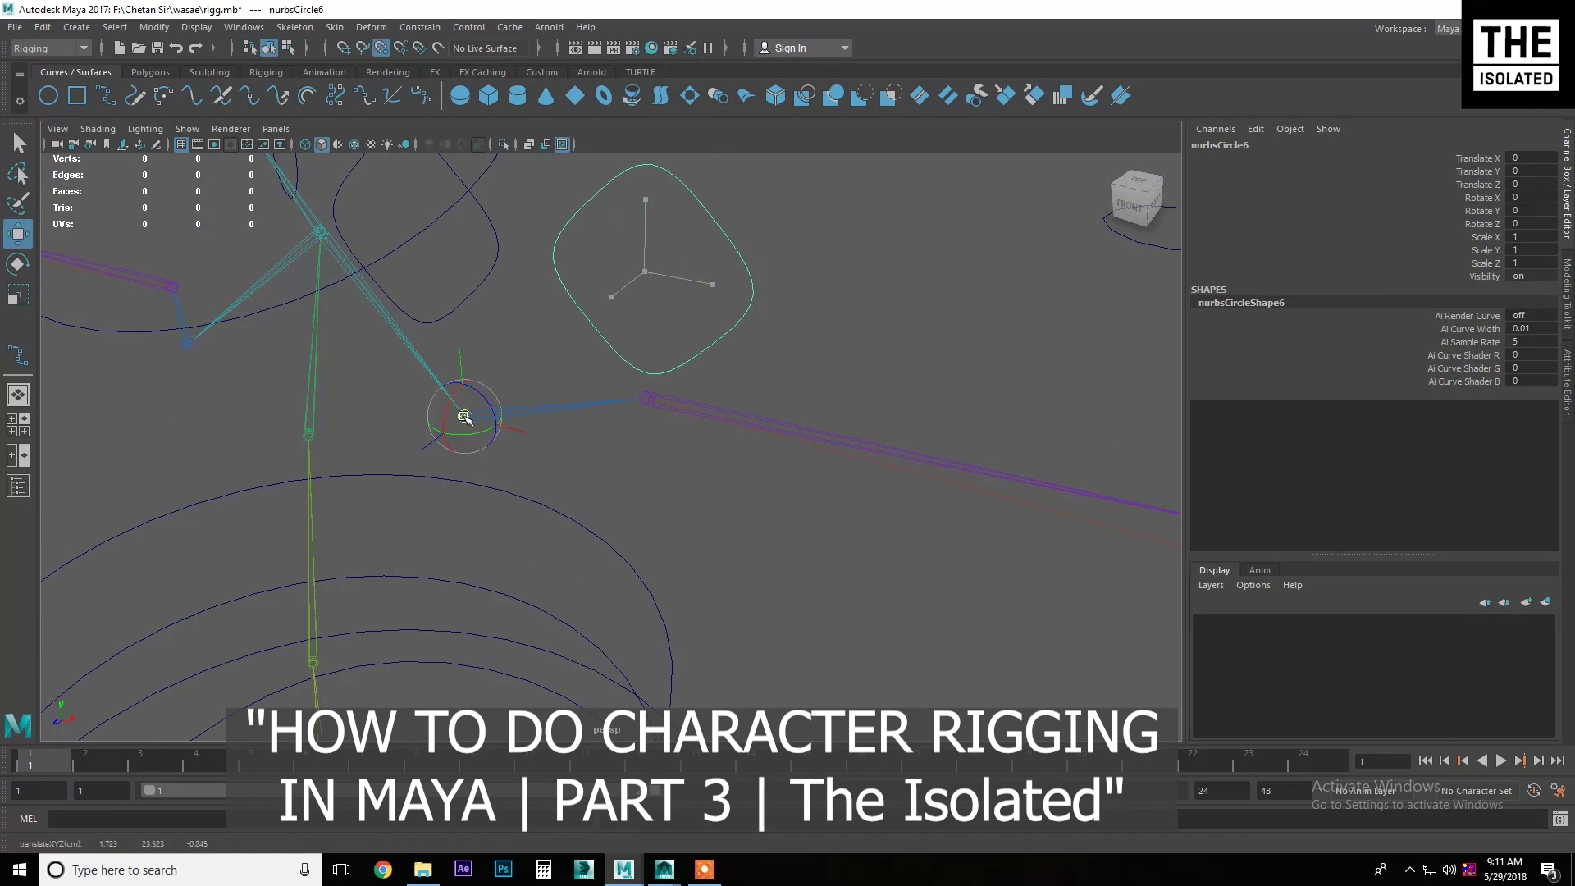
{"action": "left_click", "coordinate": [477, 281]}
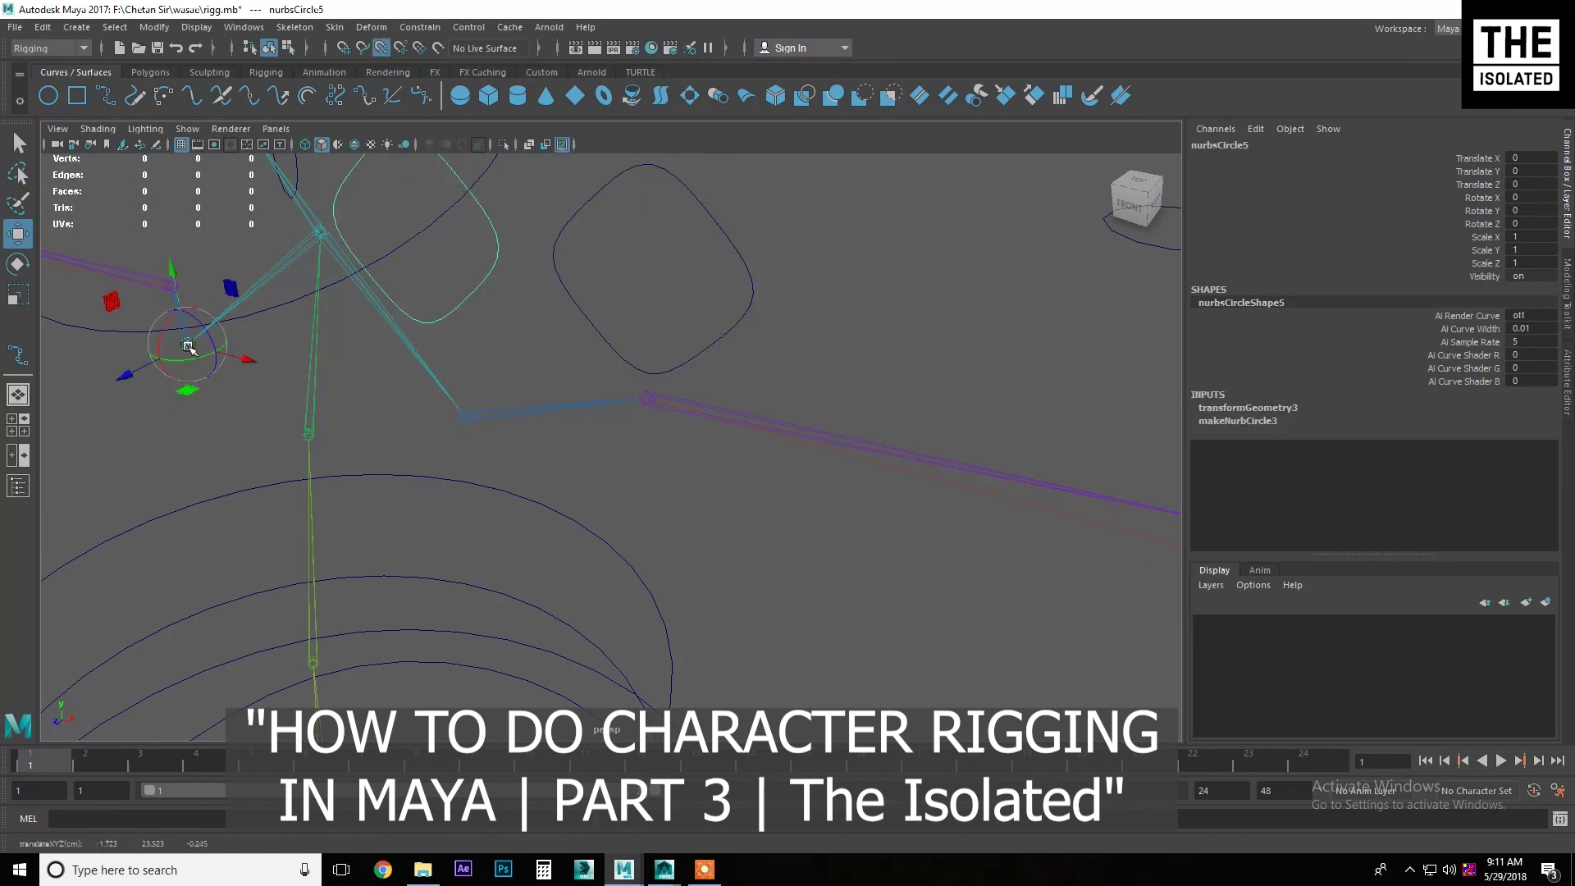